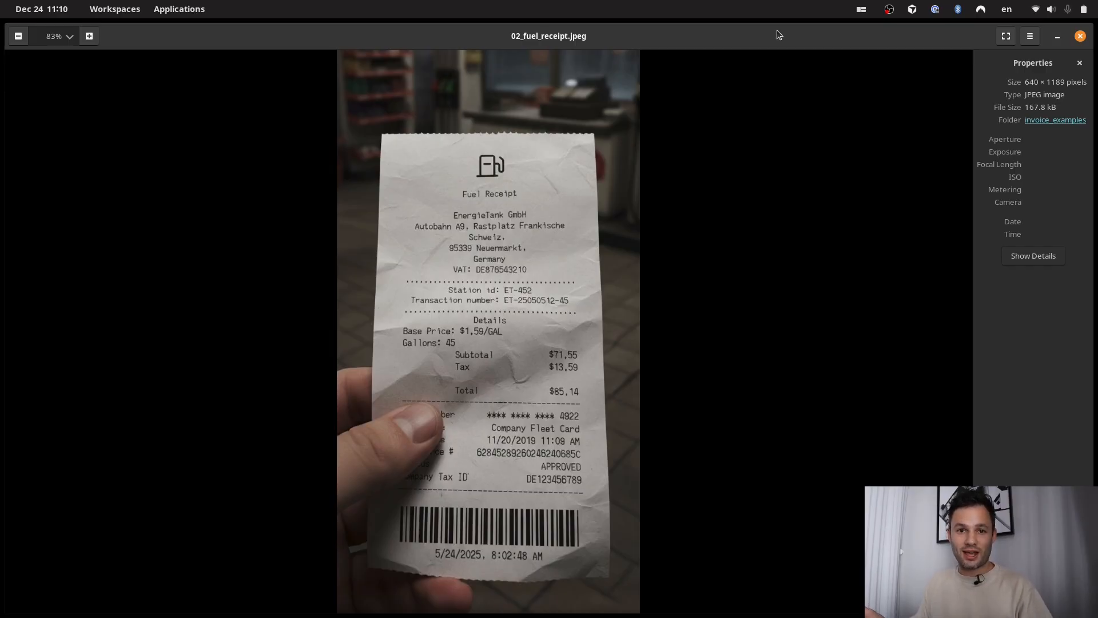
# Step: Switch to Telegram Web and send the photo 02_fuel_receipt.jpeg from invoice_examples to the Invoice Reader bot
pyautogui.hotkey('alt', 'Tab')
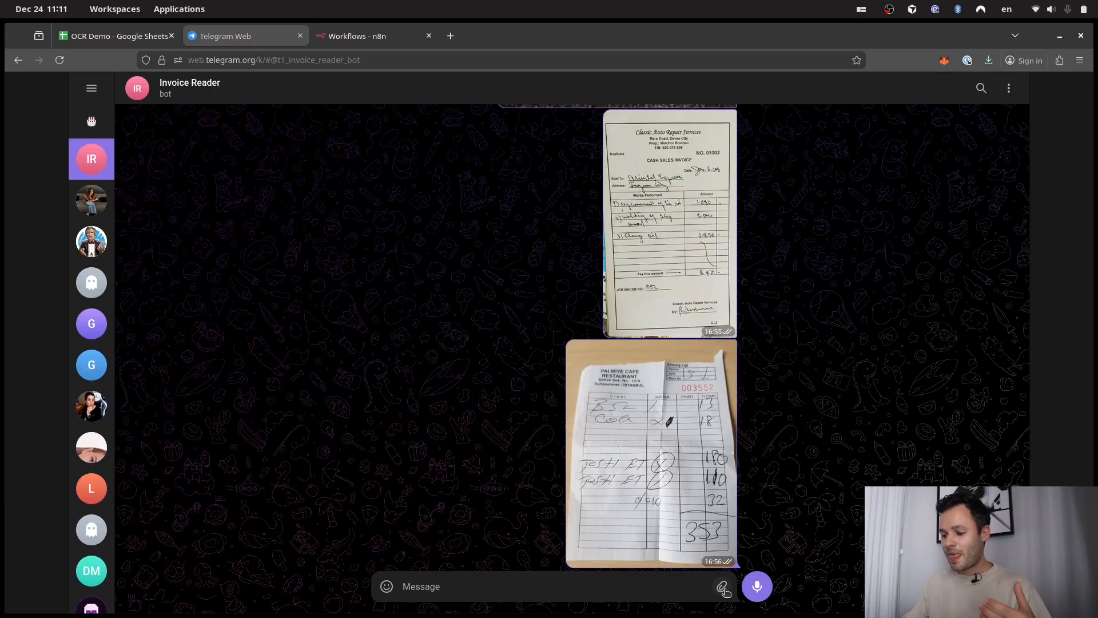
pyautogui.moveTo(724, 588)
pyautogui.click(694, 481)
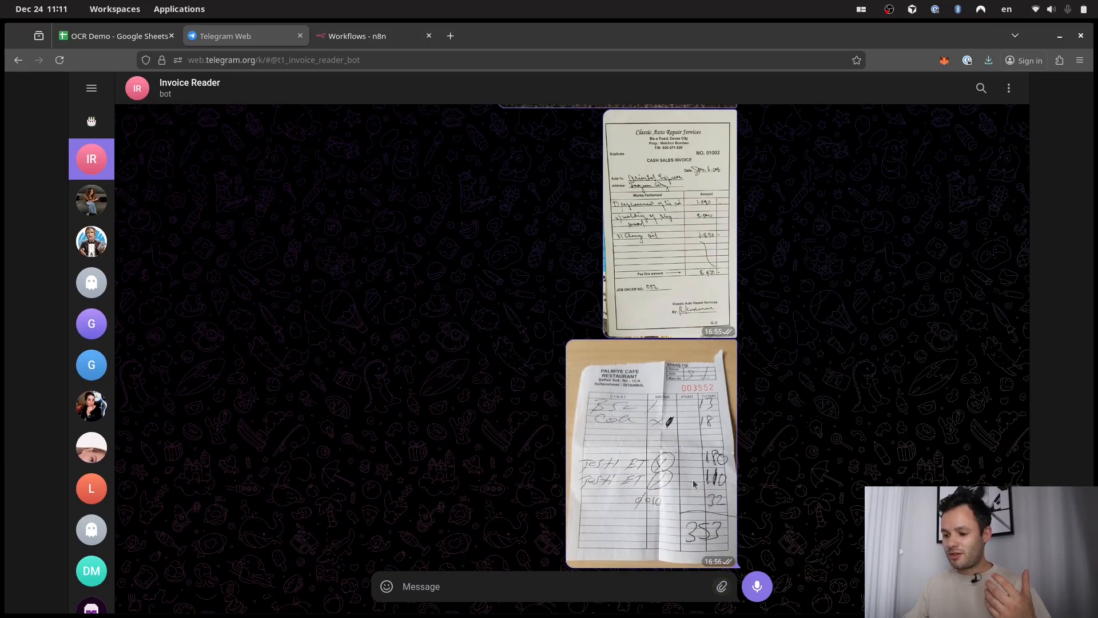
pyautogui.click(482, 211)
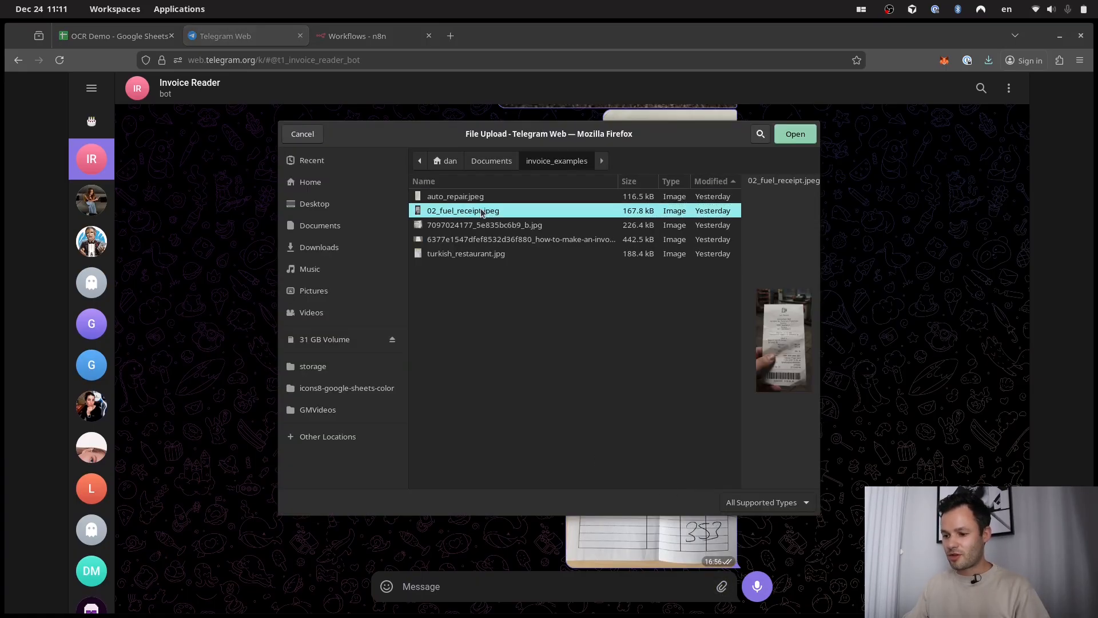
pyautogui.doubleClick(482, 211)
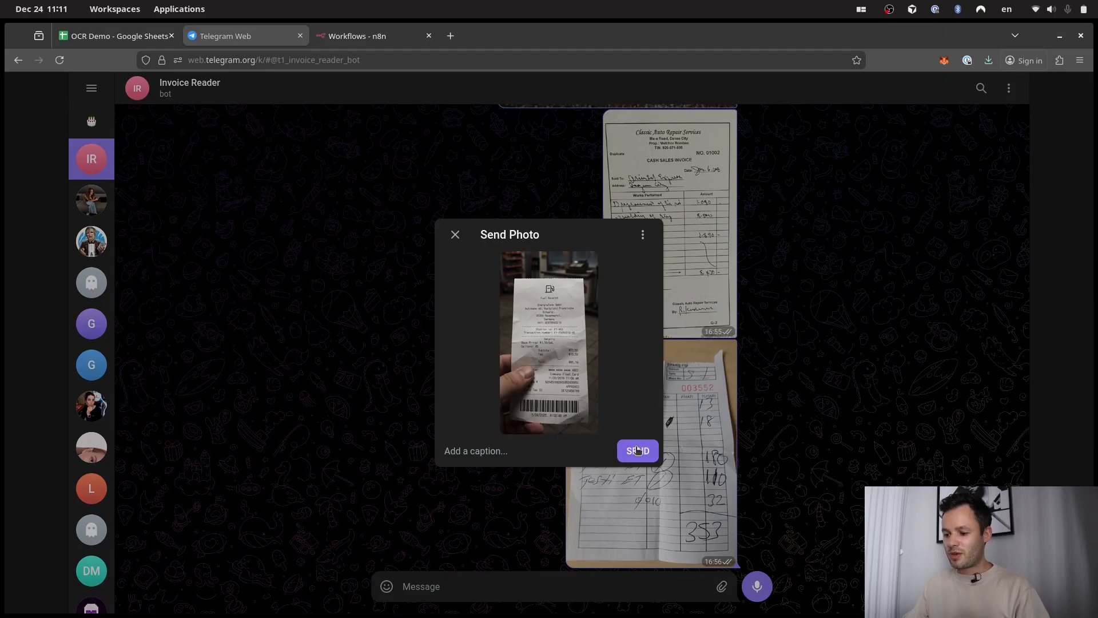
pyautogui.click(637, 450)
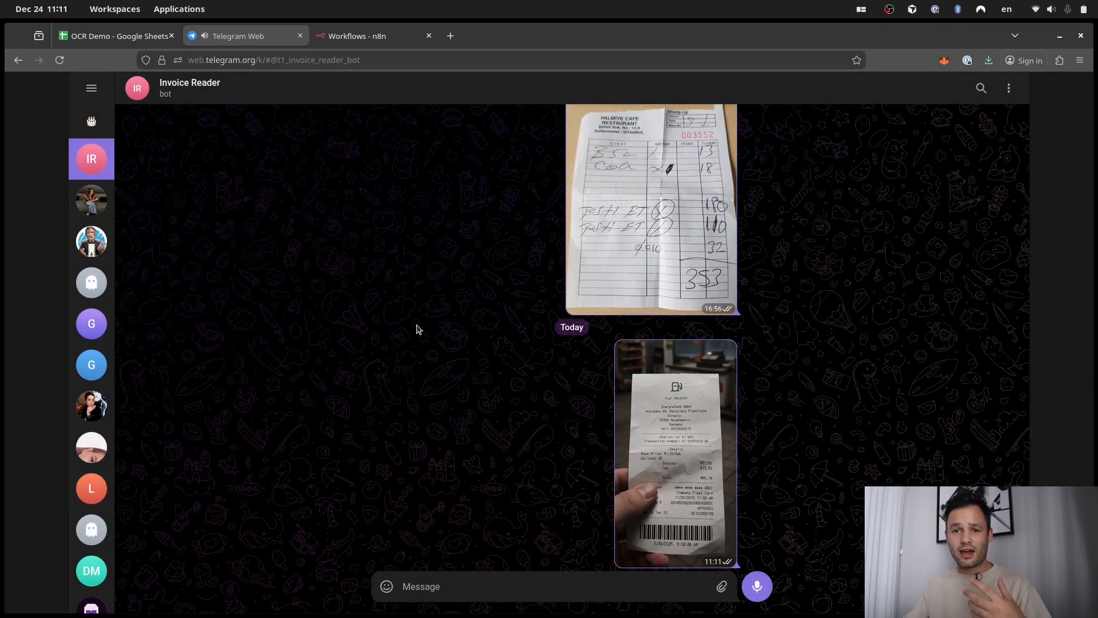
# Step: Check the vendor, description, invoice and cost entries in row 2 of the OCR Demo Google Sheet
pyautogui.click(108, 43)
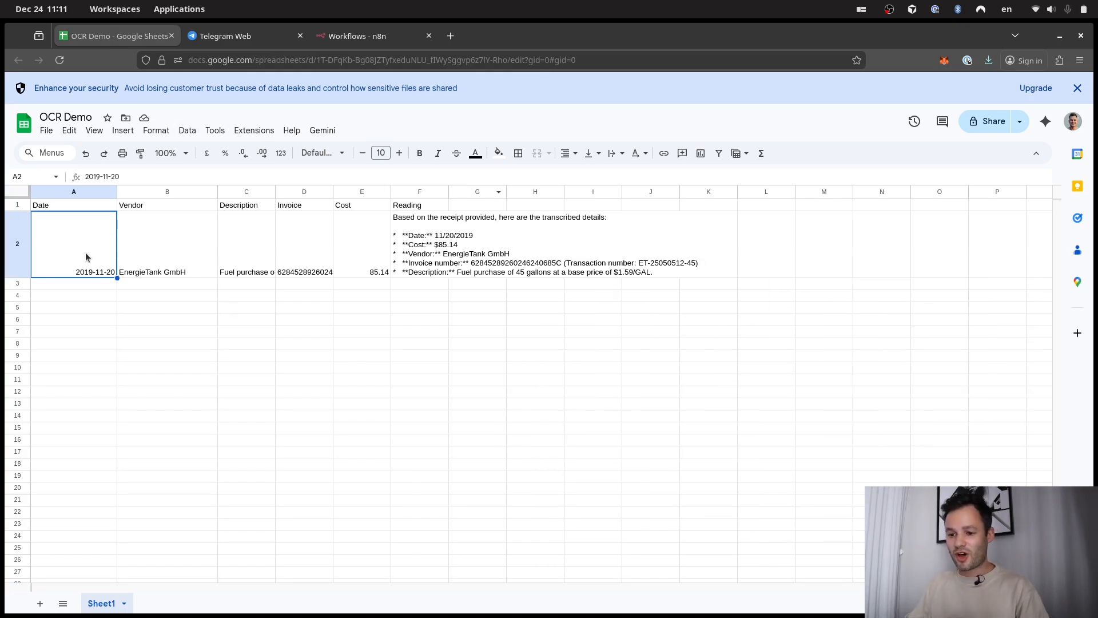
pyautogui.click(165, 240)
pyautogui.click(238, 247)
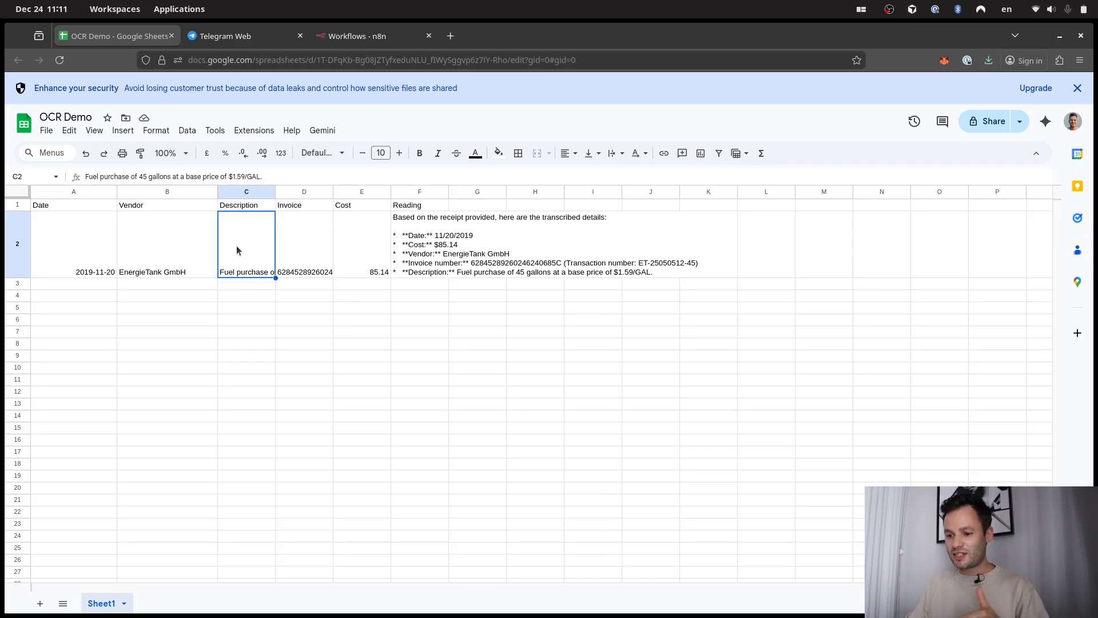
pyautogui.click(311, 250)
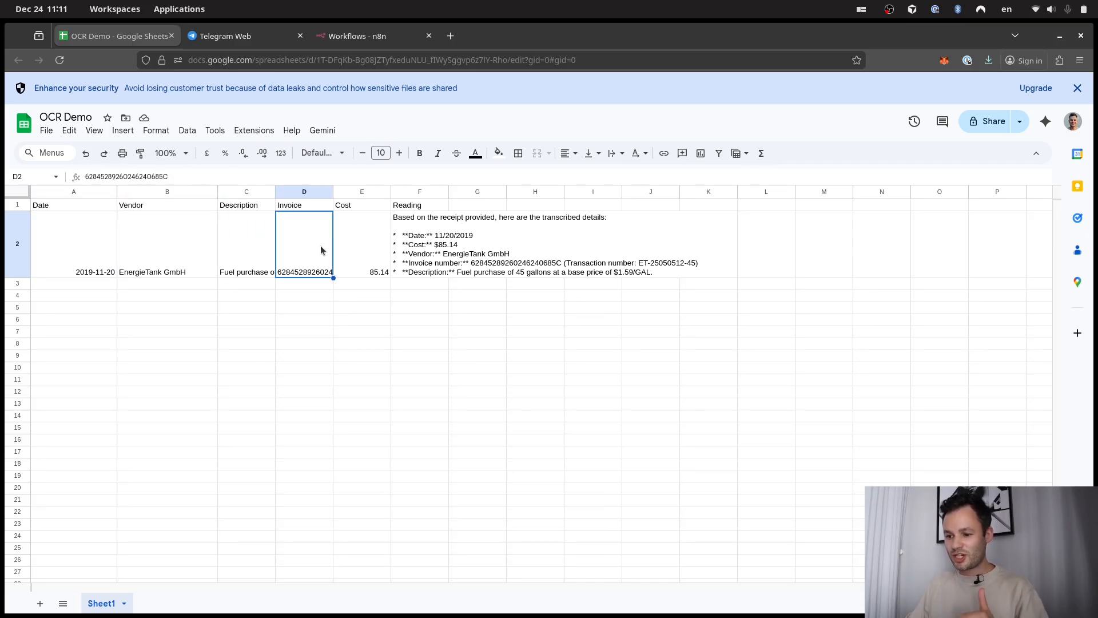
pyautogui.click(367, 255)
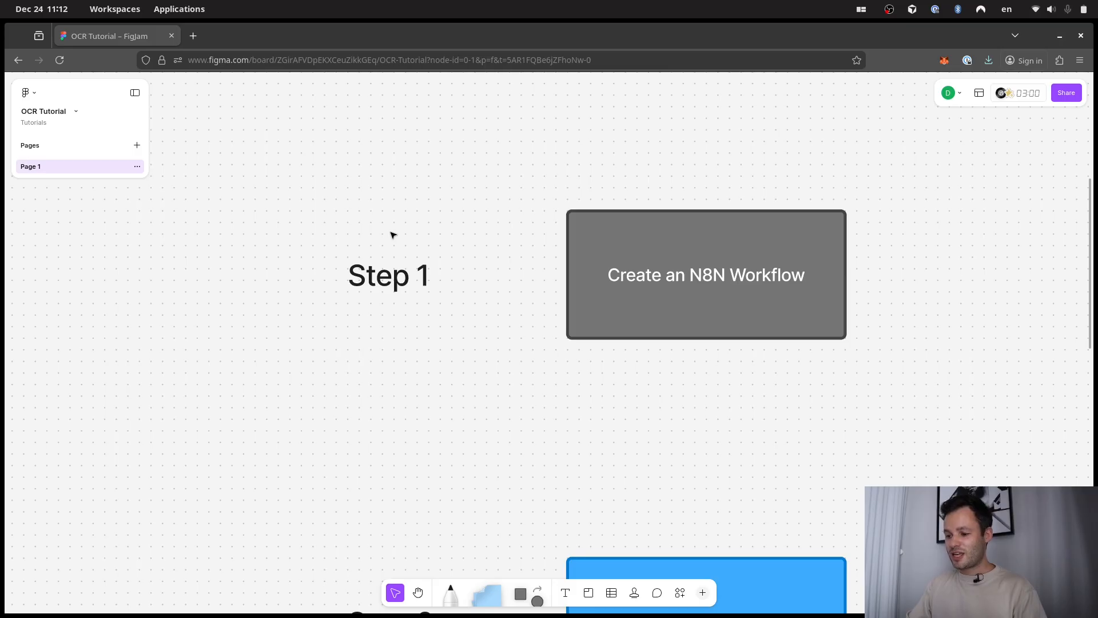
# Step: Review the four steps and the prerequisites list on the OCR Tutorial FigJam board
pyautogui.scroll(-5, 394, 234)
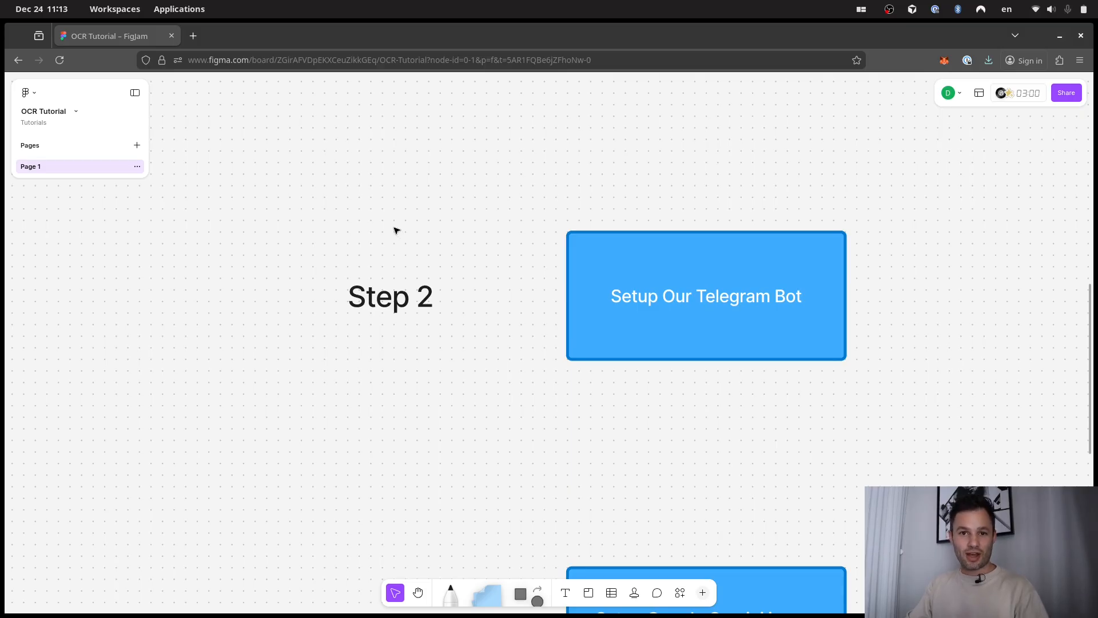
pyautogui.scroll(-4, 394, 230)
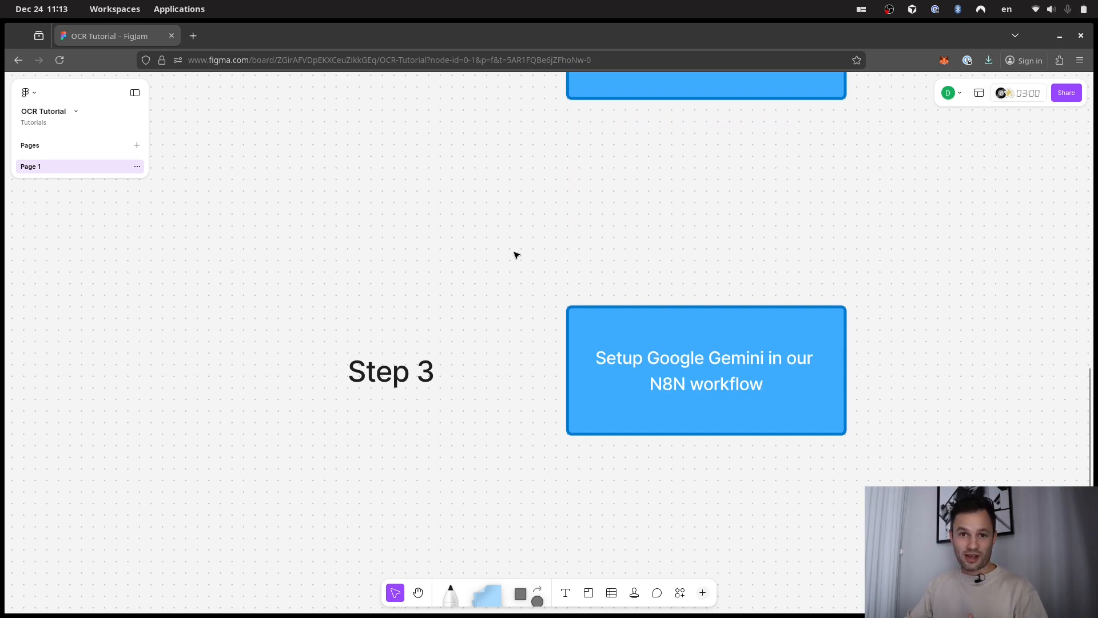
pyautogui.scroll(-8, 517, 255)
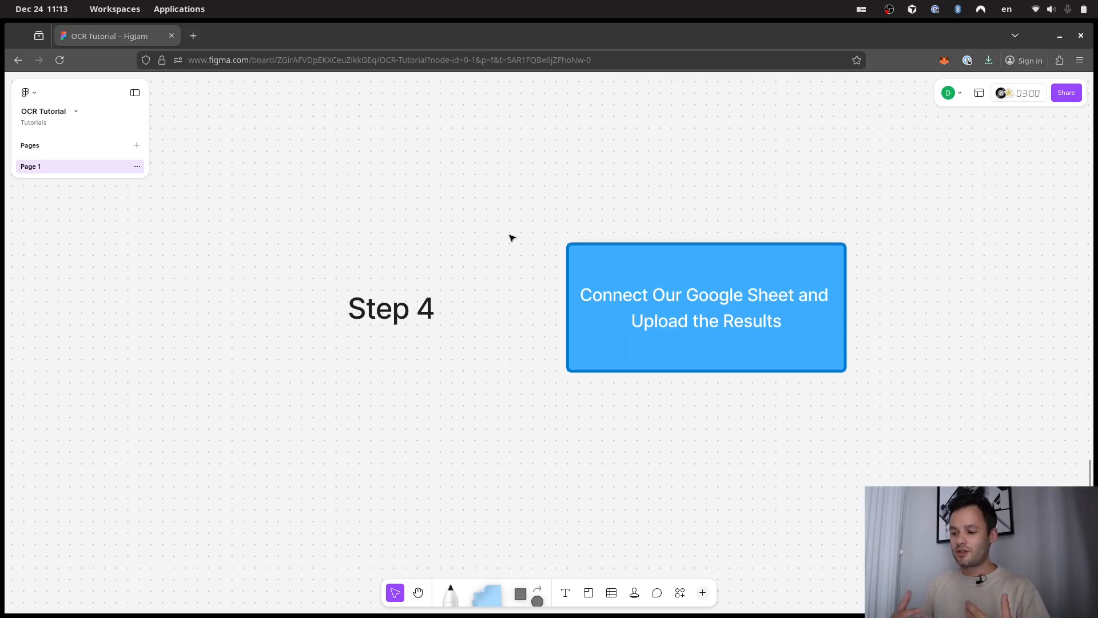
pyautogui.scroll(15, 515, 236)
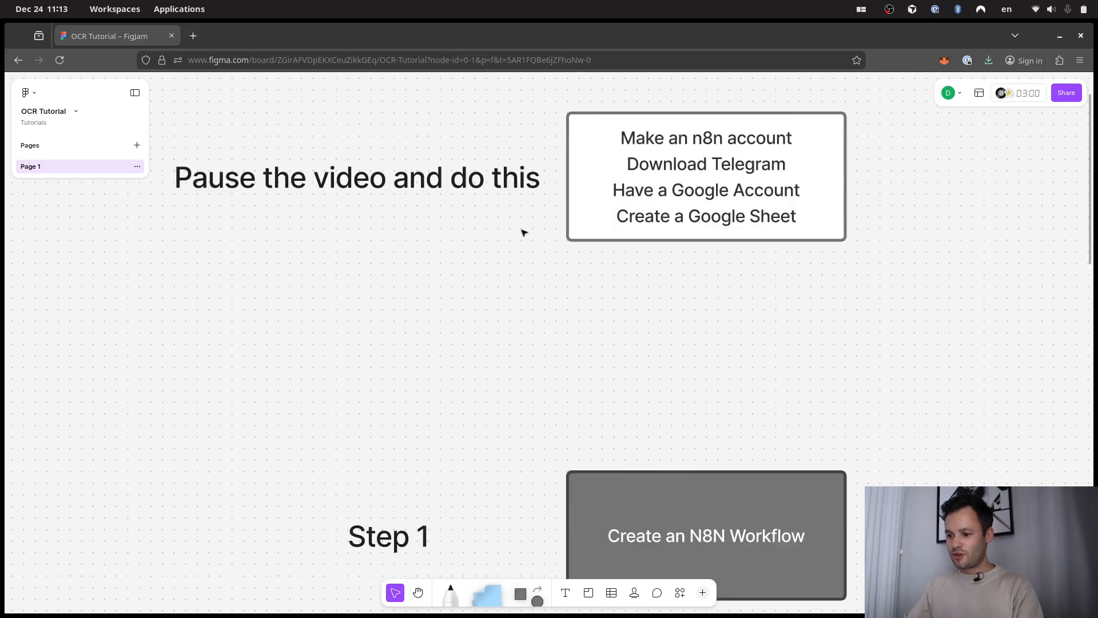
pyautogui.scroll(5, 524, 232)
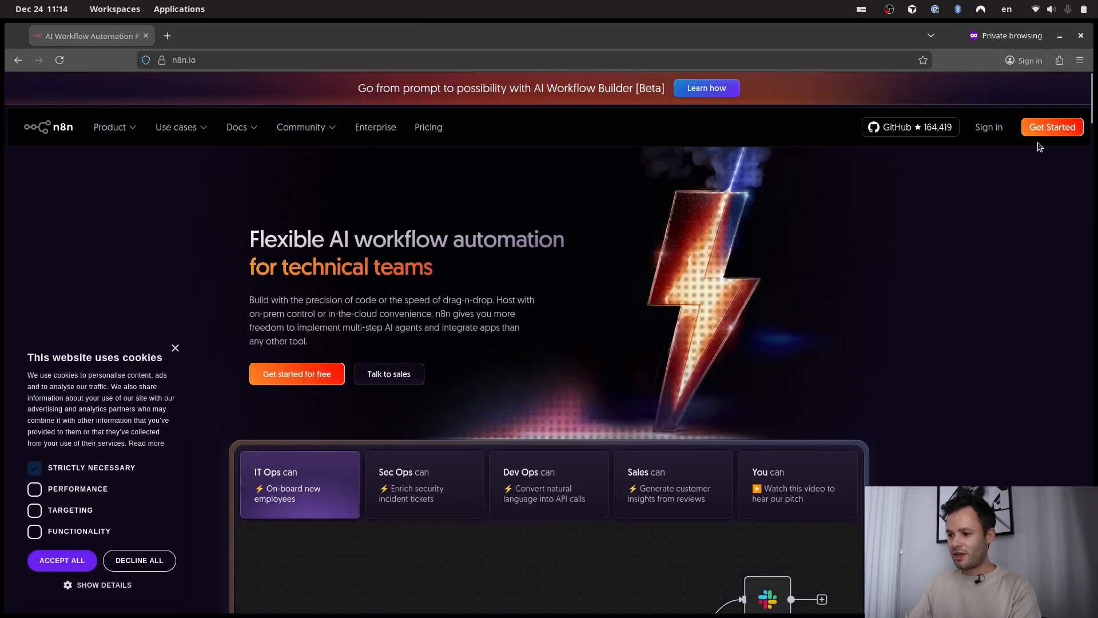
# Step: Open the account registration form from the n8n.io home page and look over its fields
pyautogui.click(1052, 127)
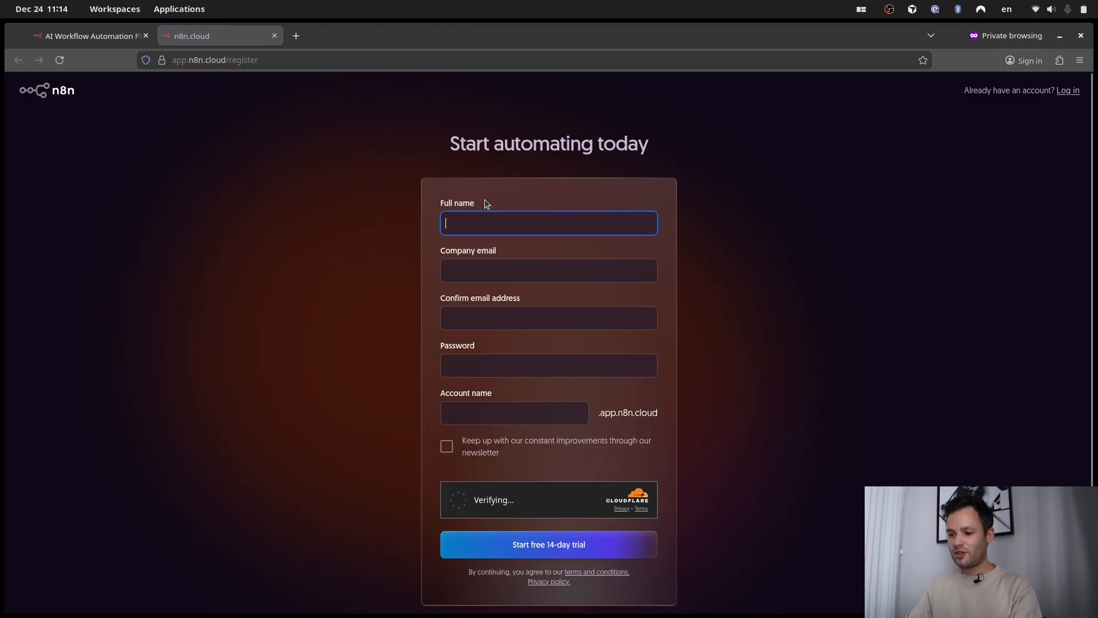
pyautogui.scroll(-2, 497, 360)
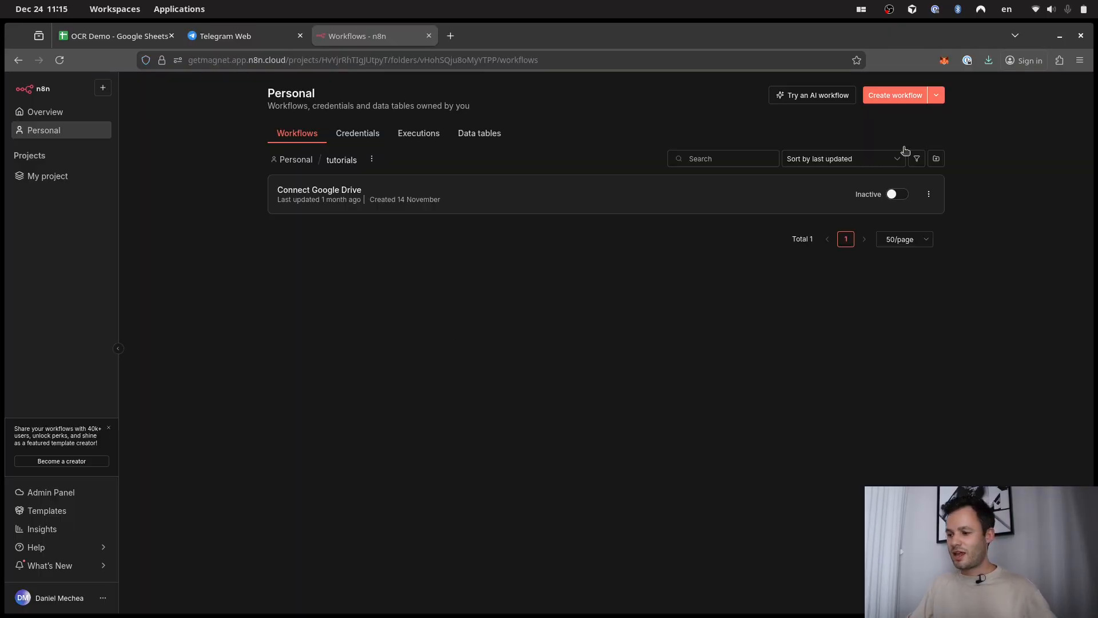
# Step: Create a new n8n workflow in the tutorials folder and name it Receipt Reading Tutorial
pyautogui.click(897, 101)
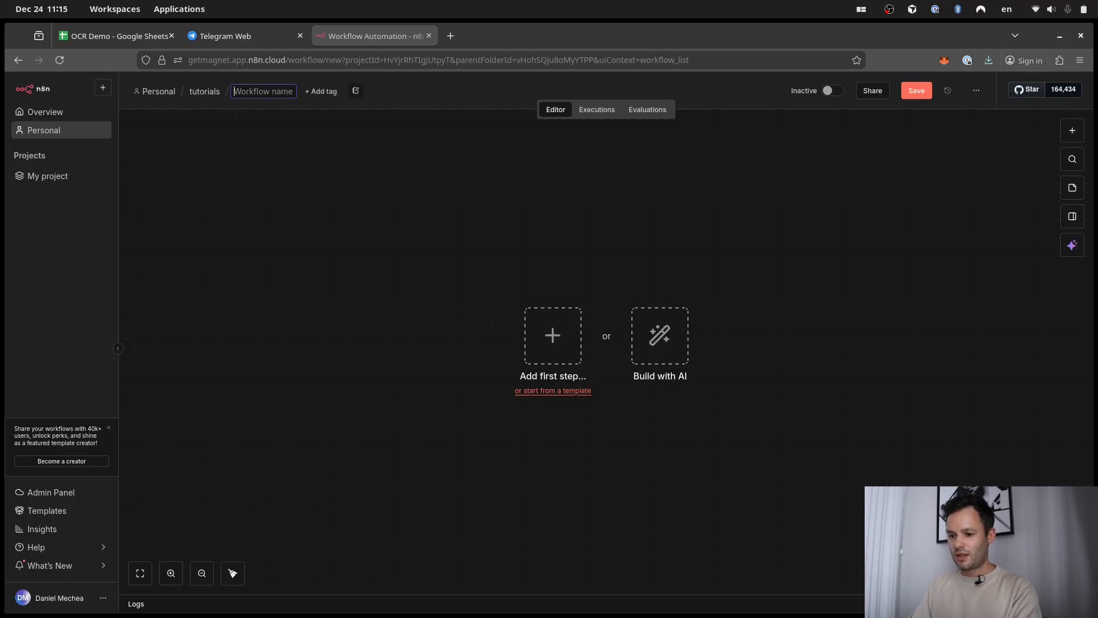
pyautogui.write('Receipt Reading tut')
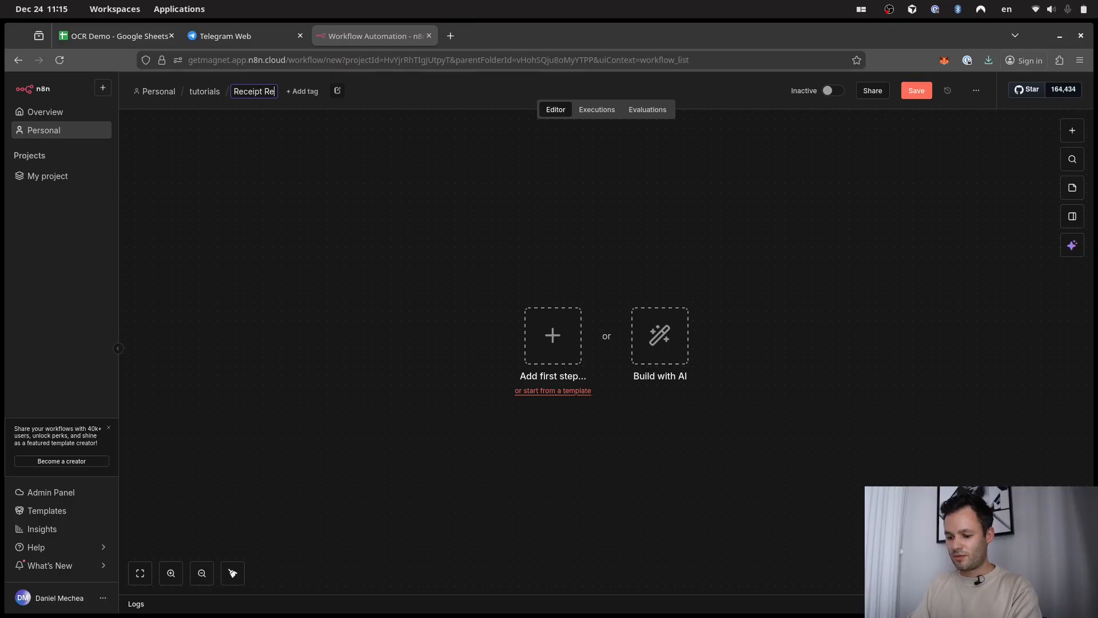
pyautogui.press('BackSpace')
pyautogui.press('BackSpace')
pyautogui.press('BackSpace')
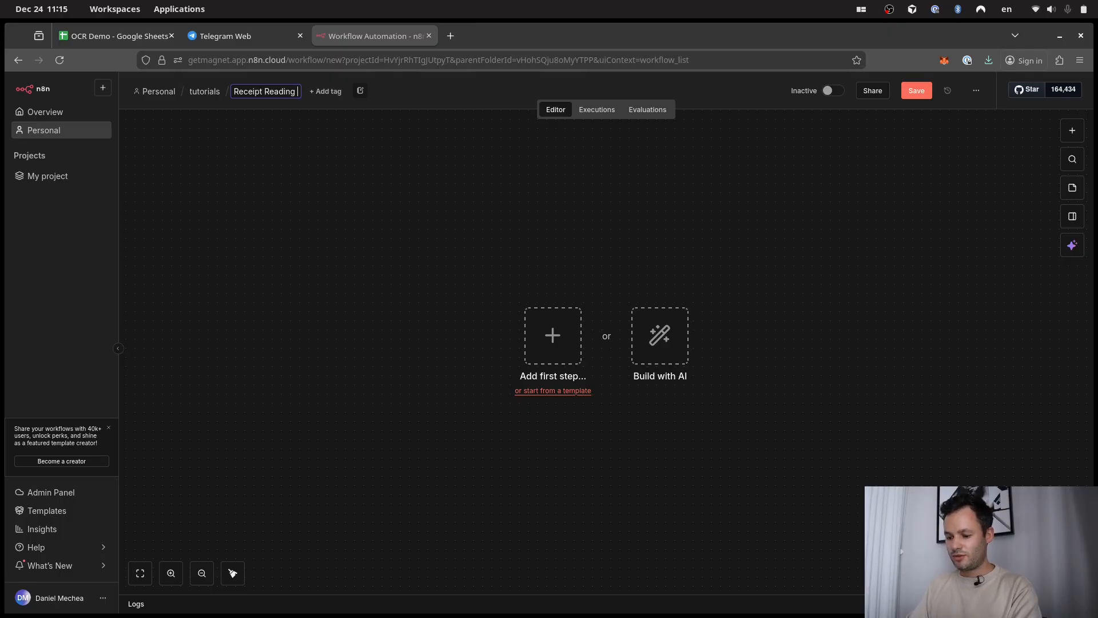
pyautogui.write('Tutorial')
pyautogui.press('Return')
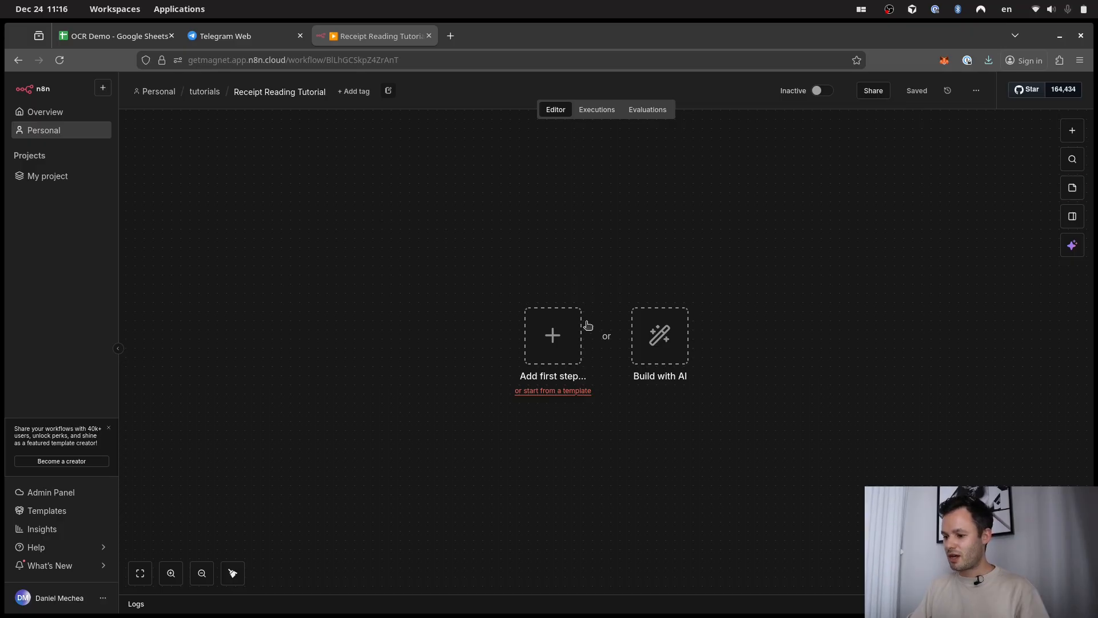
# Step: Add a Telegram "On message" trigger as the workflow's first step and return to the canvas
pyautogui.click(564, 334)
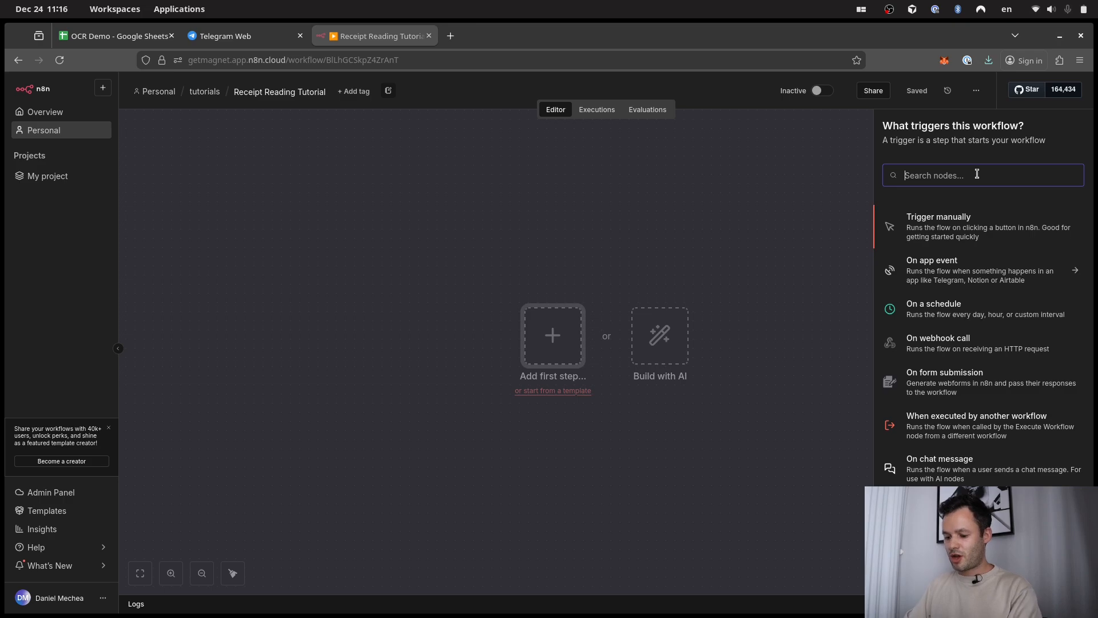
pyautogui.write('telegram')
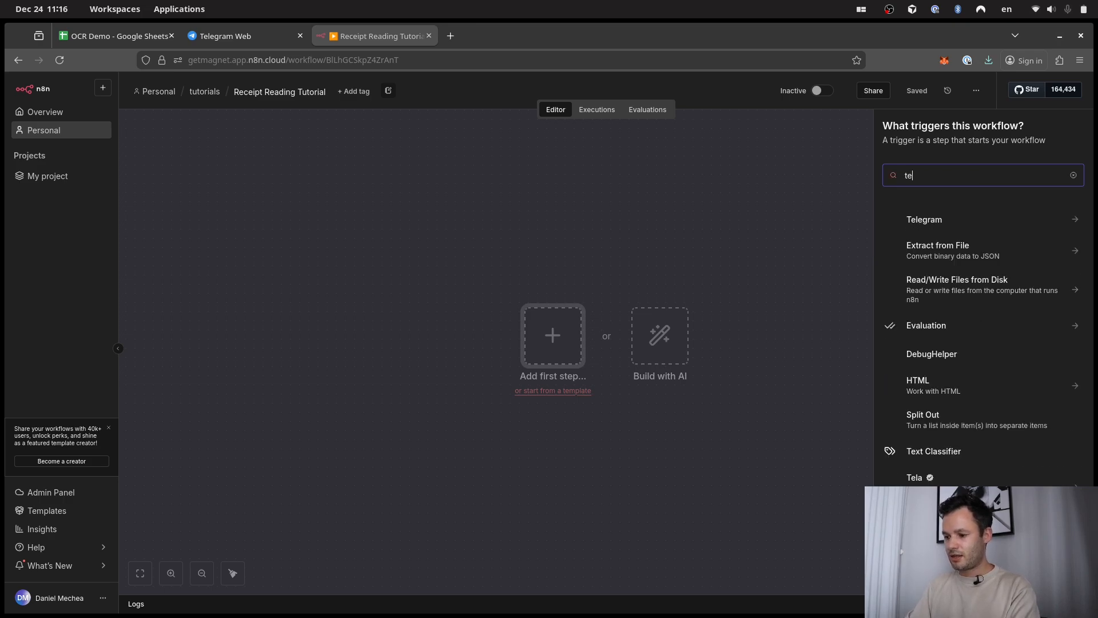
pyautogui.click(1017, 218)
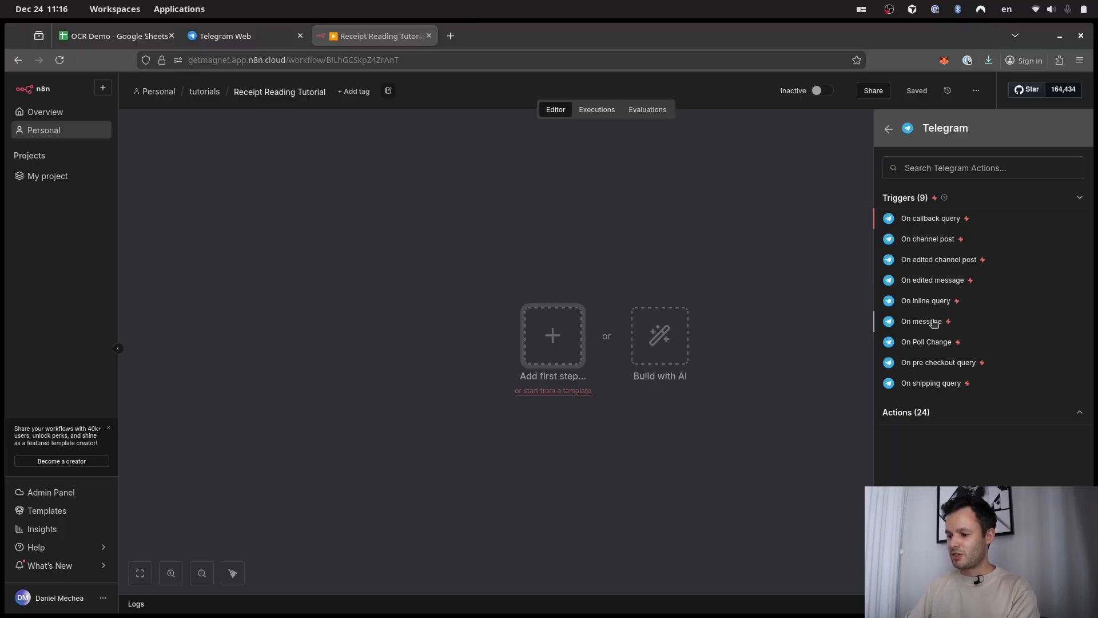
pyautogui.click(934, 323)
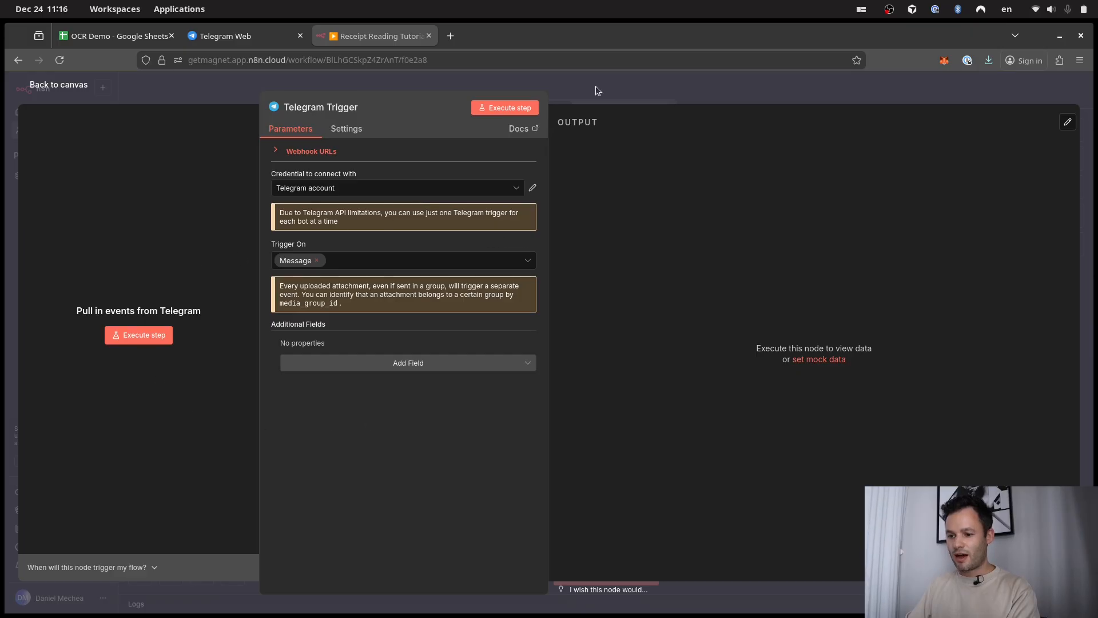
pyautogui.click(611, 91)
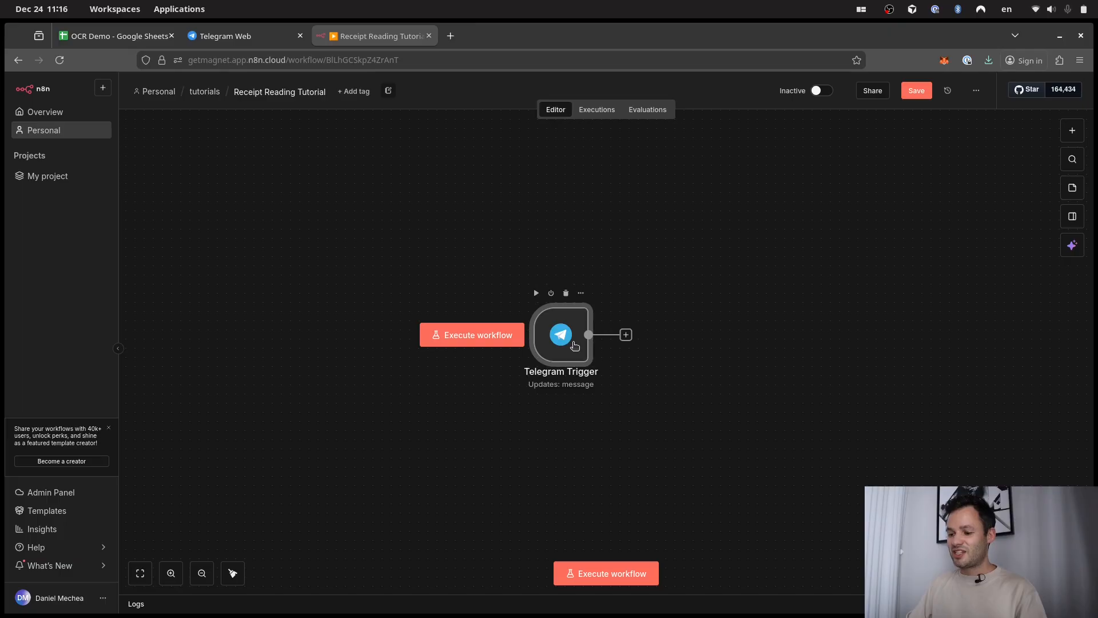
# Step: Start a new credential for the Telegram Trigger node and name it Telegram Receipt Reading Bot
pyautogui.doubleClick(575, 346)
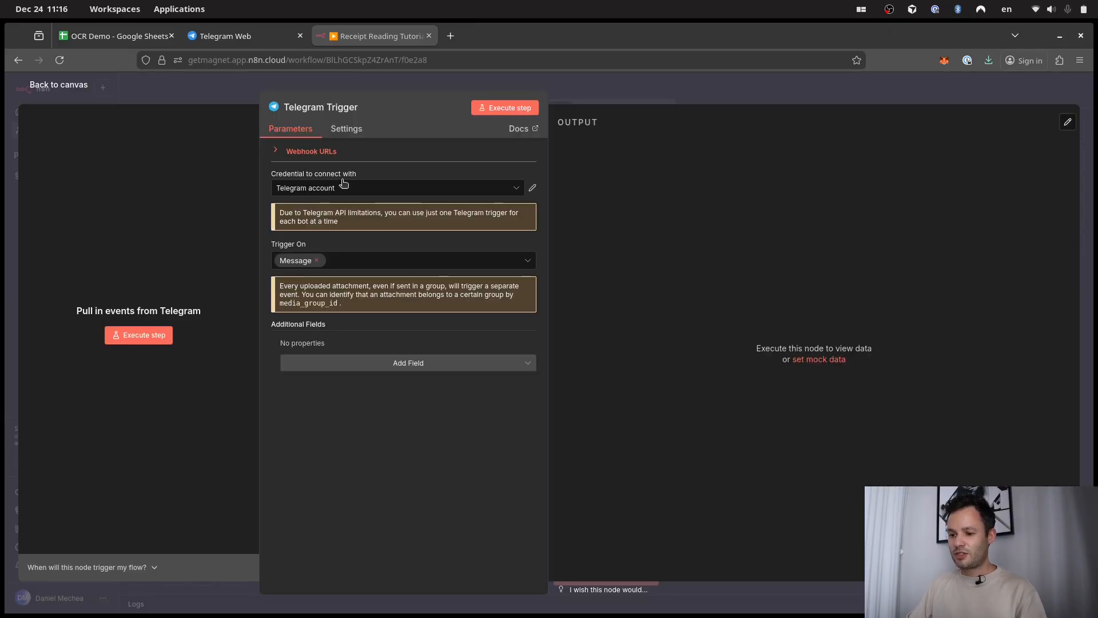
pyautogui.click(382, 194)
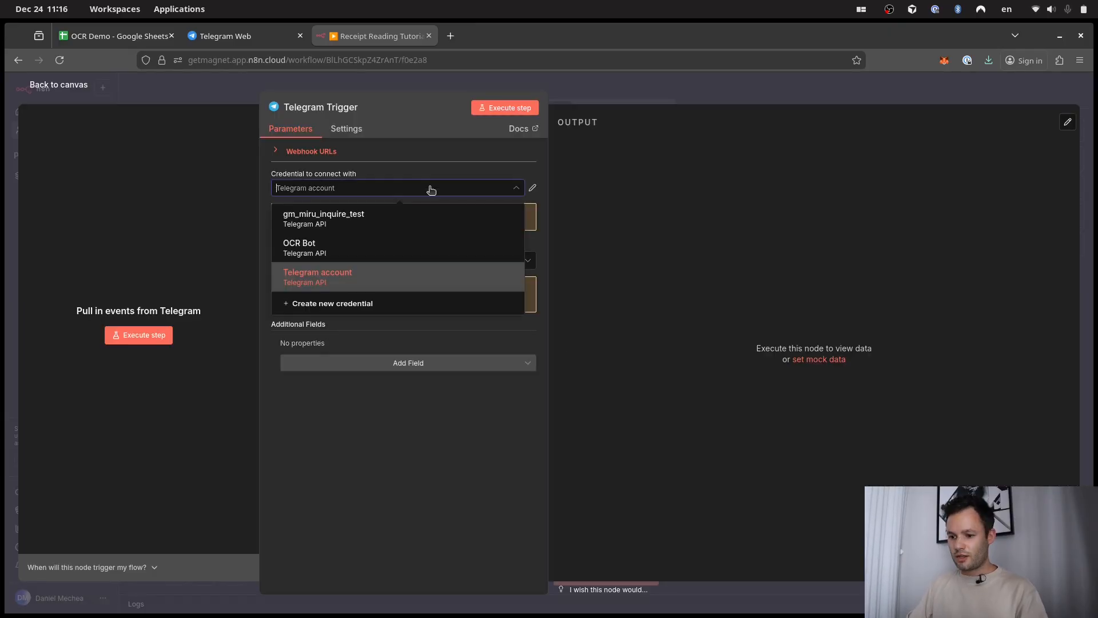
pyautogui.click(364, 190)
pyautogui.click(364, 191)
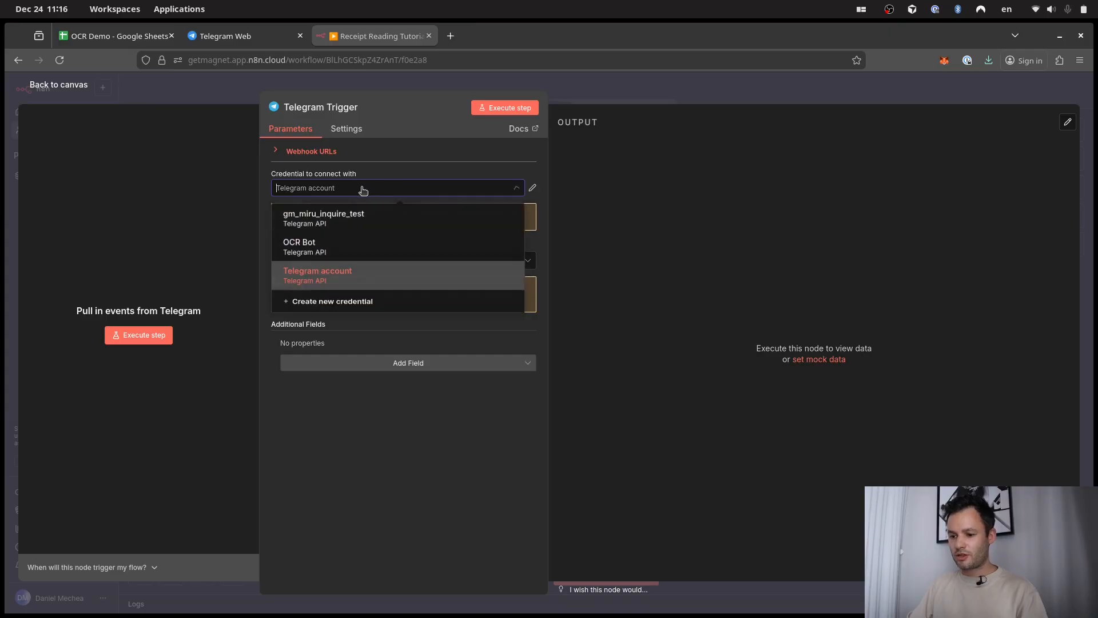
pyautogui.click(338, 303)
pyautogui.doubleClick(287, 132)
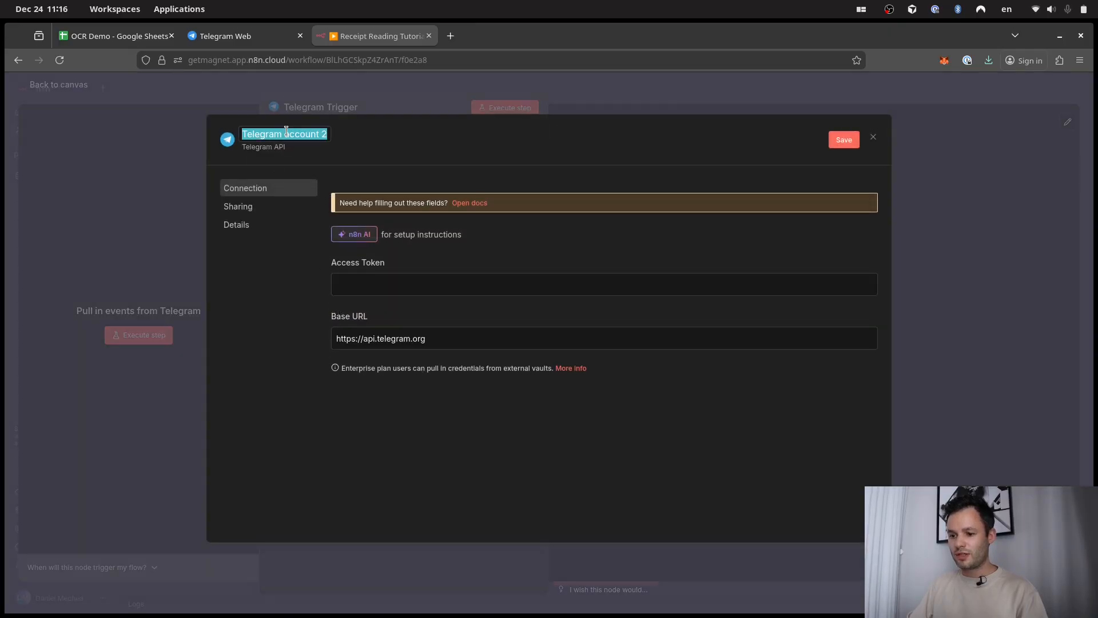
pyautogui.hotkey('ctrl', 'a')
pyautogui.write('T')
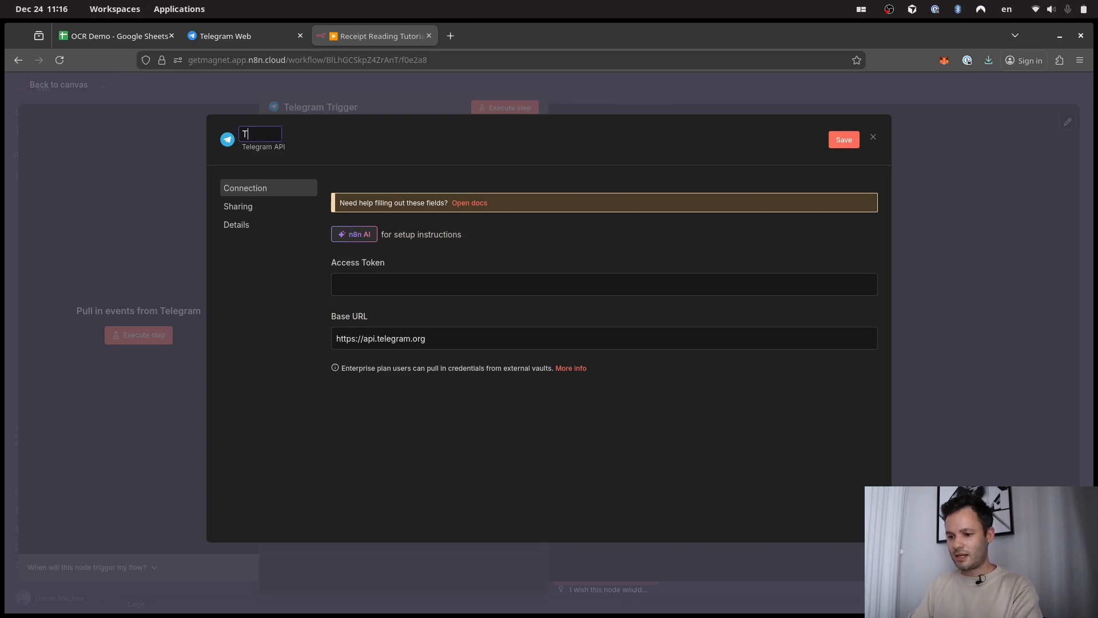
pyautogui.write('elegram Receipt Reading Bot')
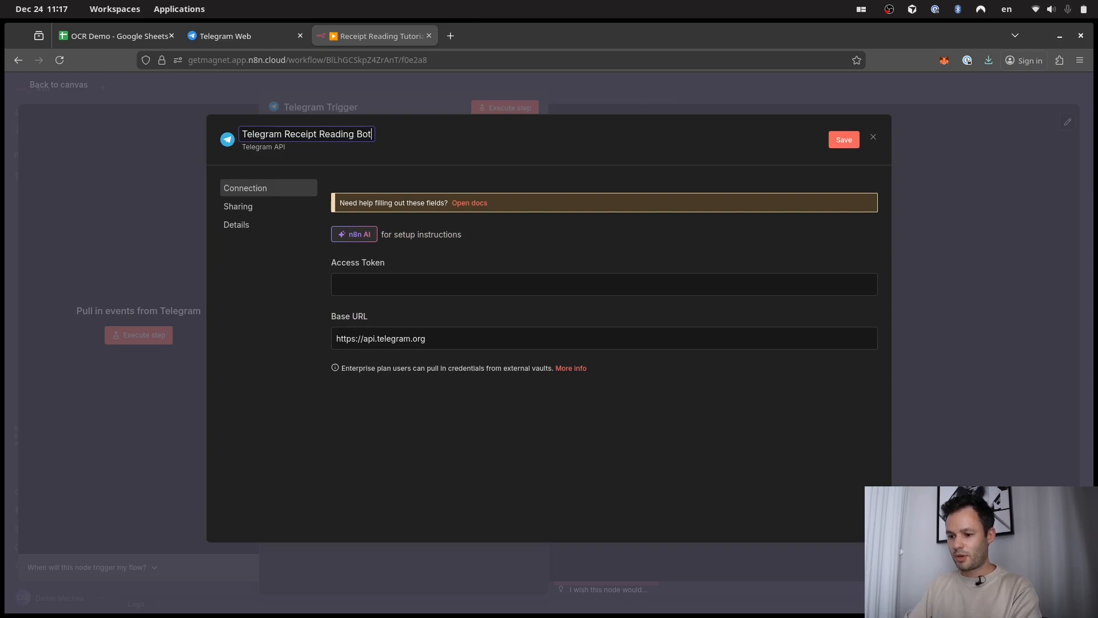
pyautogui.click(459, 265)
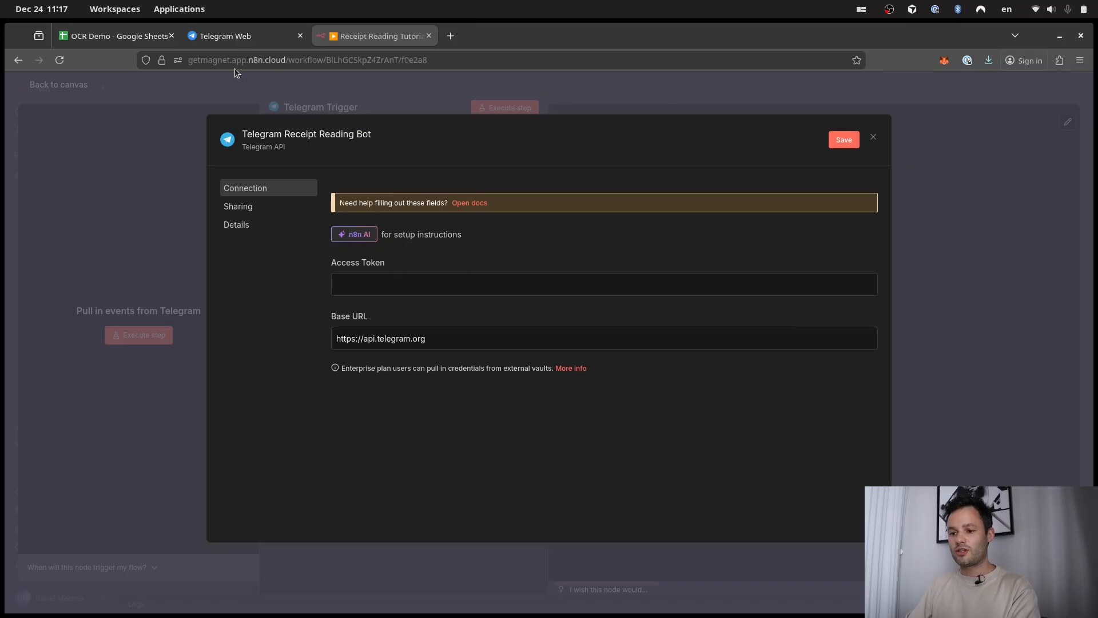
# Step: Switch to Telegram Web, search for botfather and start a chat with the verified BotFather account
pyautogui.click(269, 37)
pyautogui.press('Escape')
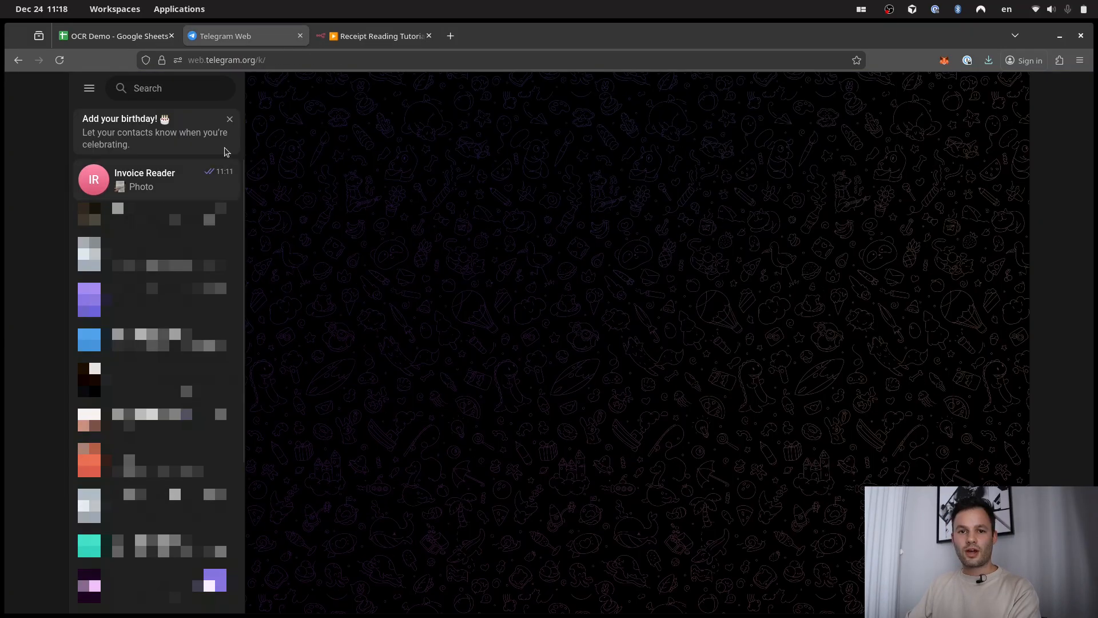
pyautogui.click(166, 86)
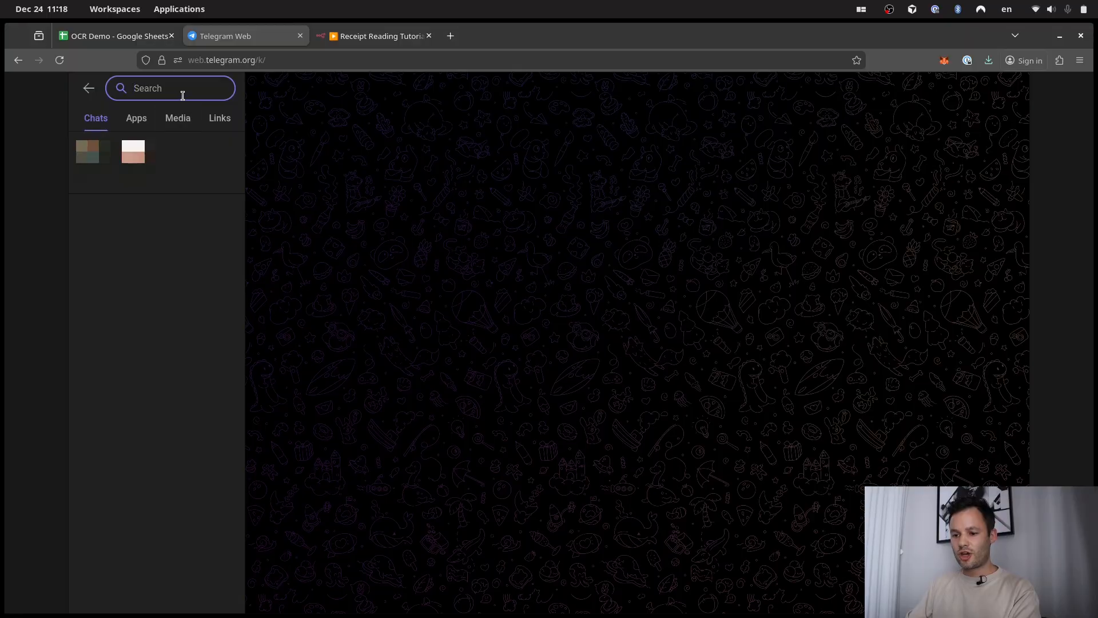
pyautogui.write('botfather')
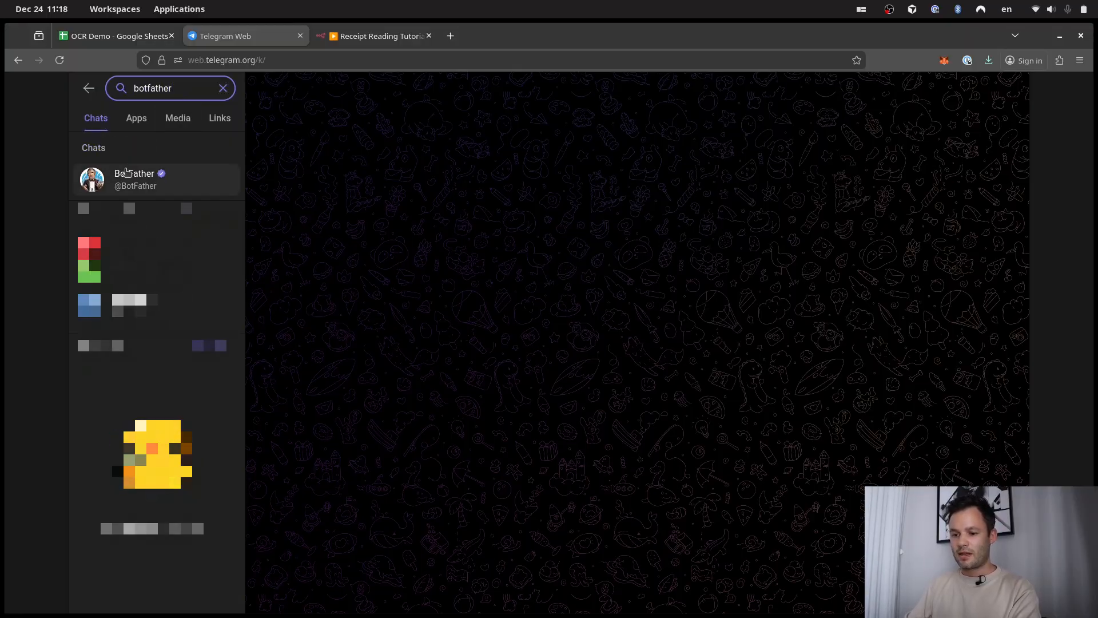
pyautogui.click(144, 185)
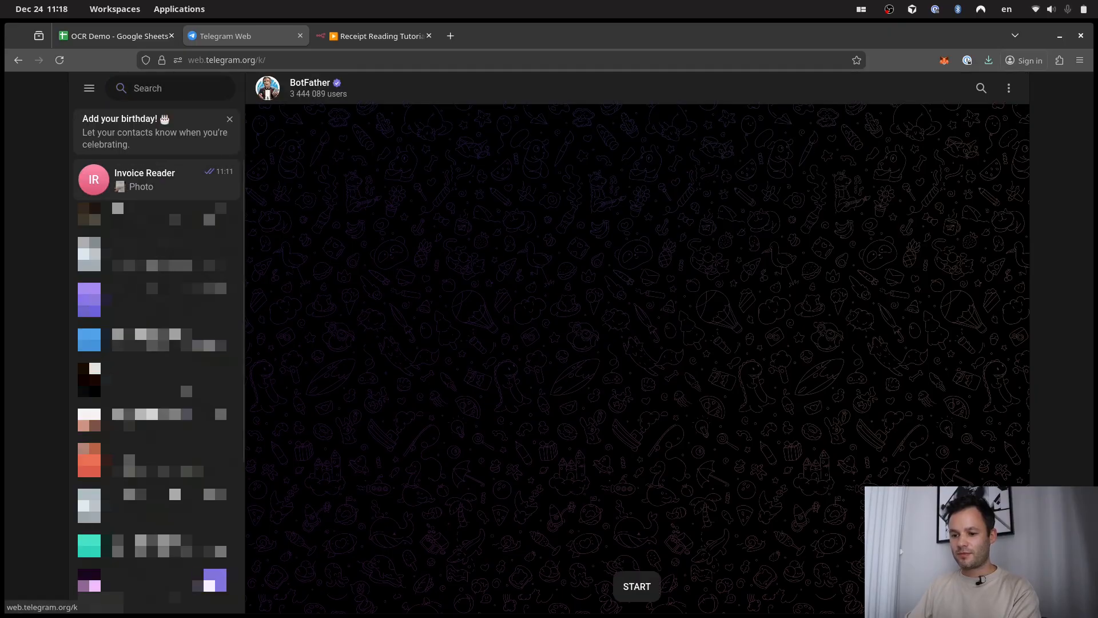
pyautogui.click(635, 585)
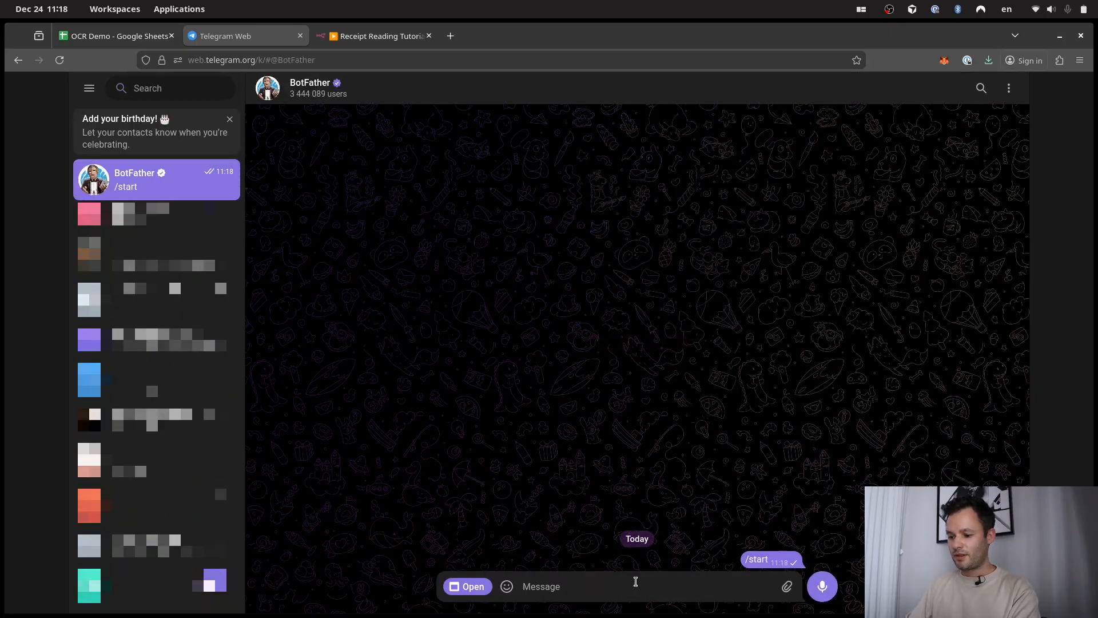
# Step: Request a new bot from BotFather with the /newbot command and name it Receipt Reading Tutorial
pyautogui.scroll(2, 581, 292)
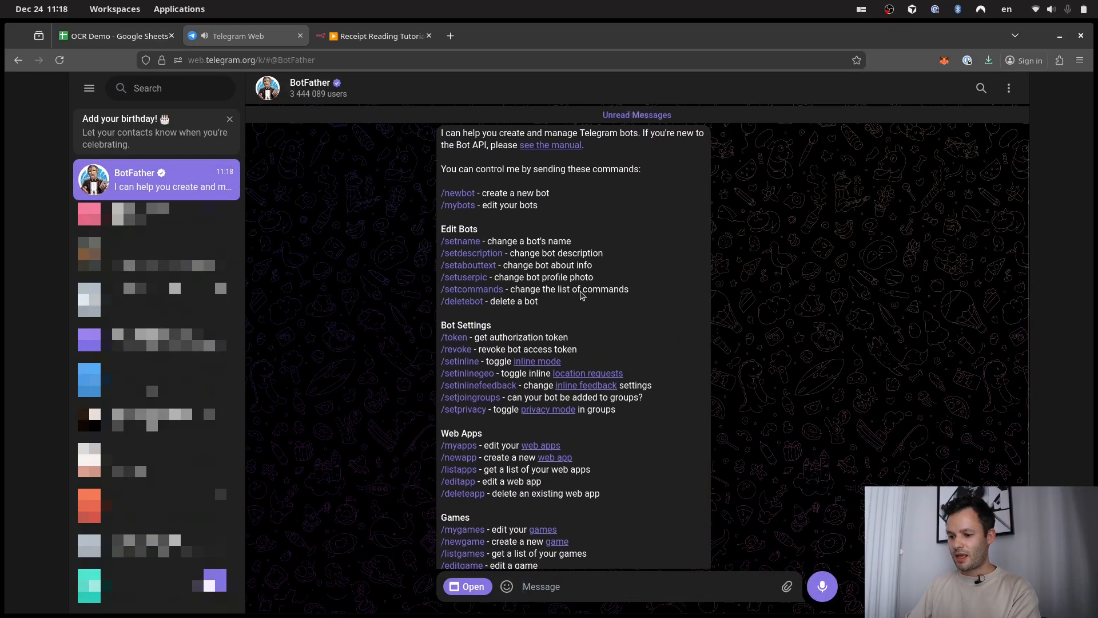
pyautogui.scroll(-2, 580, 292)
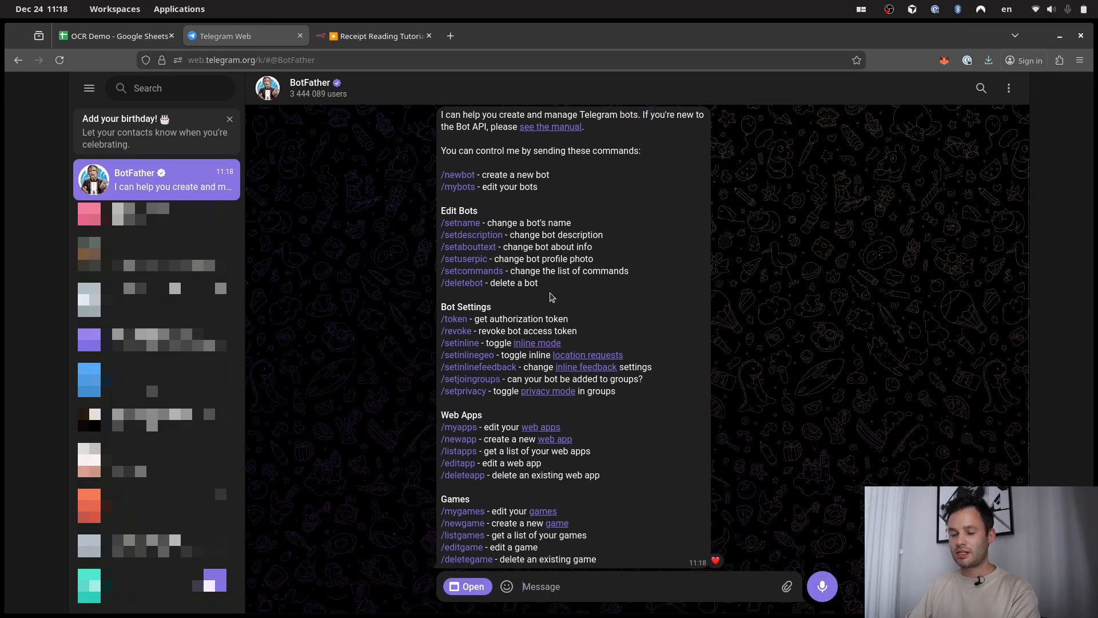
pyautogui.scroll(2, 511, 210)
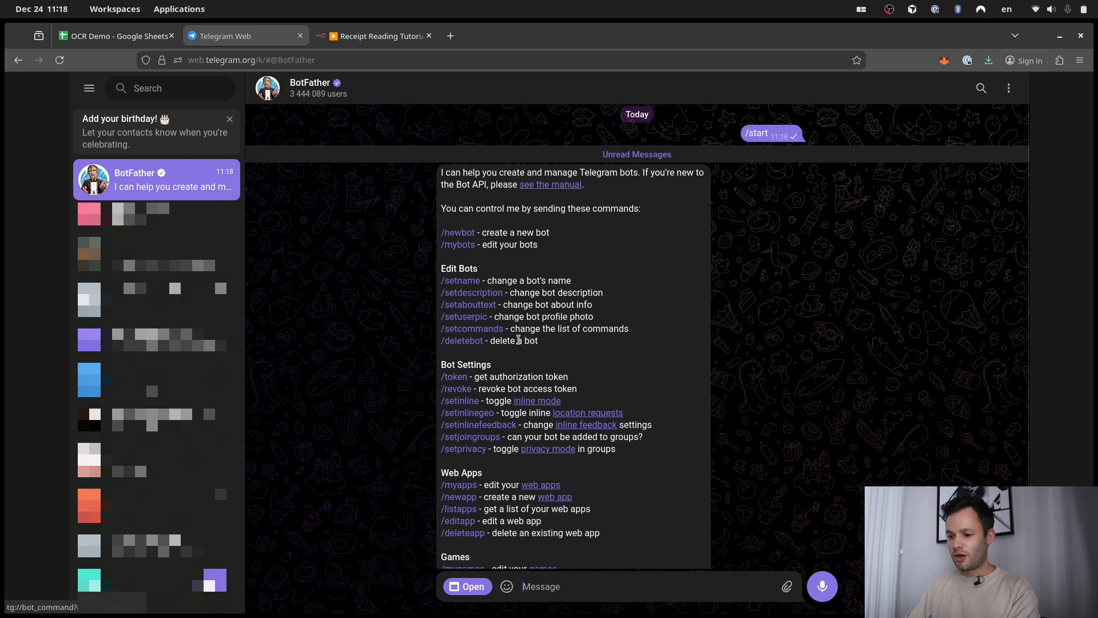
pyautogui.click(461, 232)
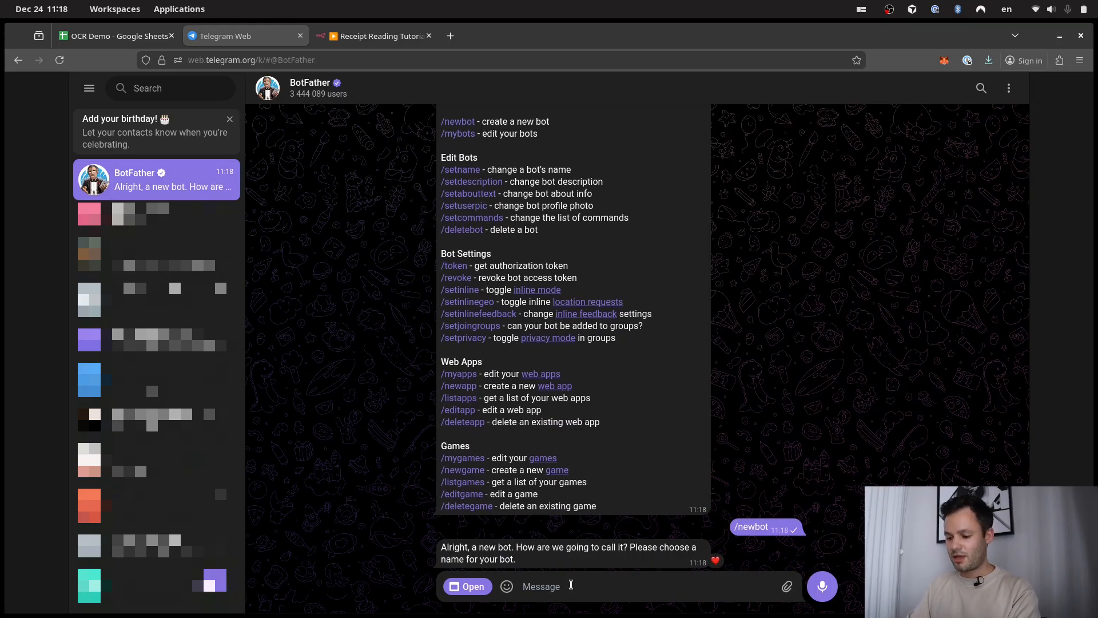
pyautogui.write('Rec')
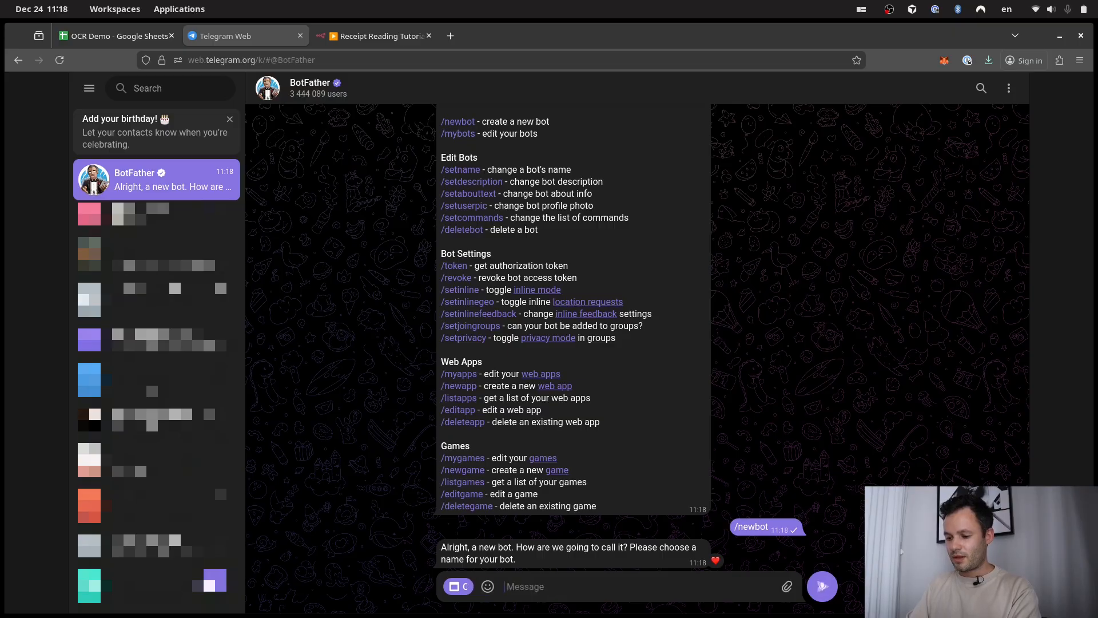
pyautogui.write('R')
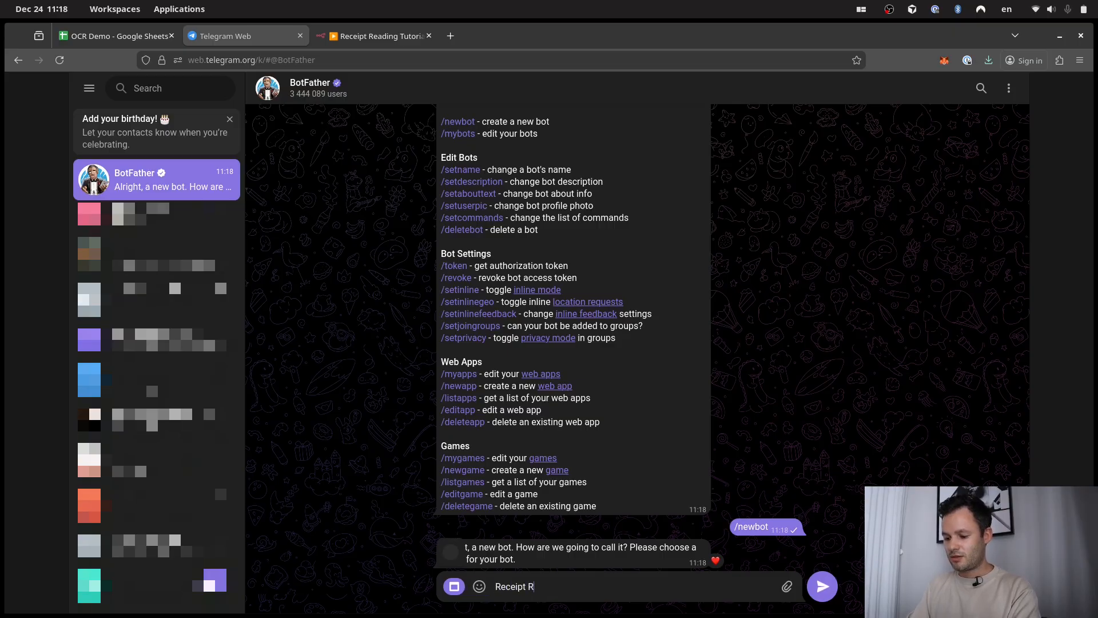
pyautogui.write('eading Tutorial')
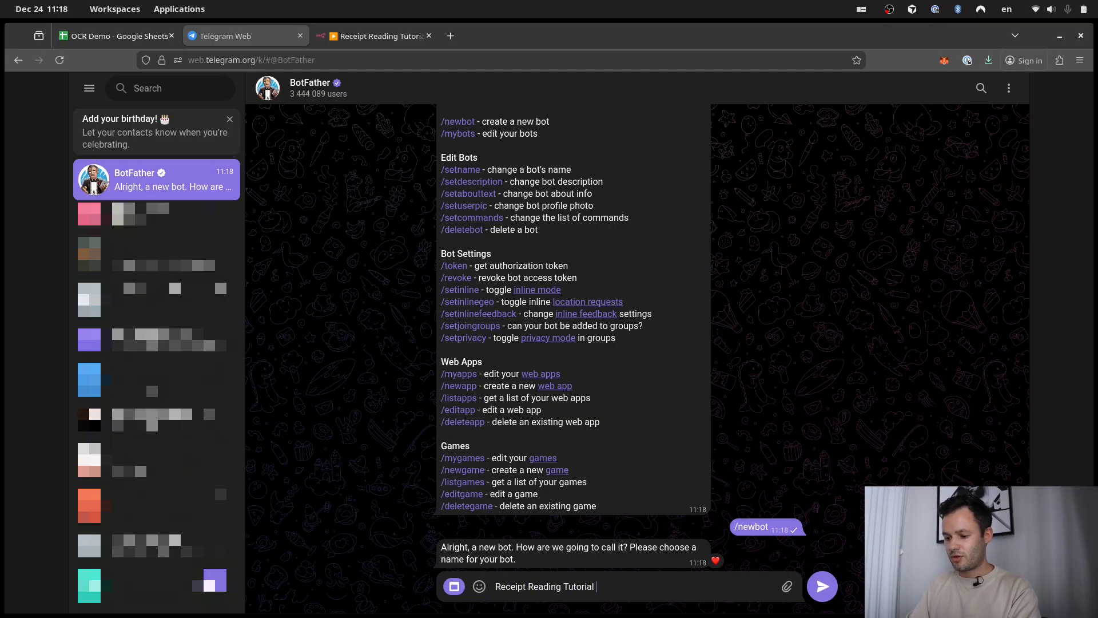
pyautogui.press('Return')
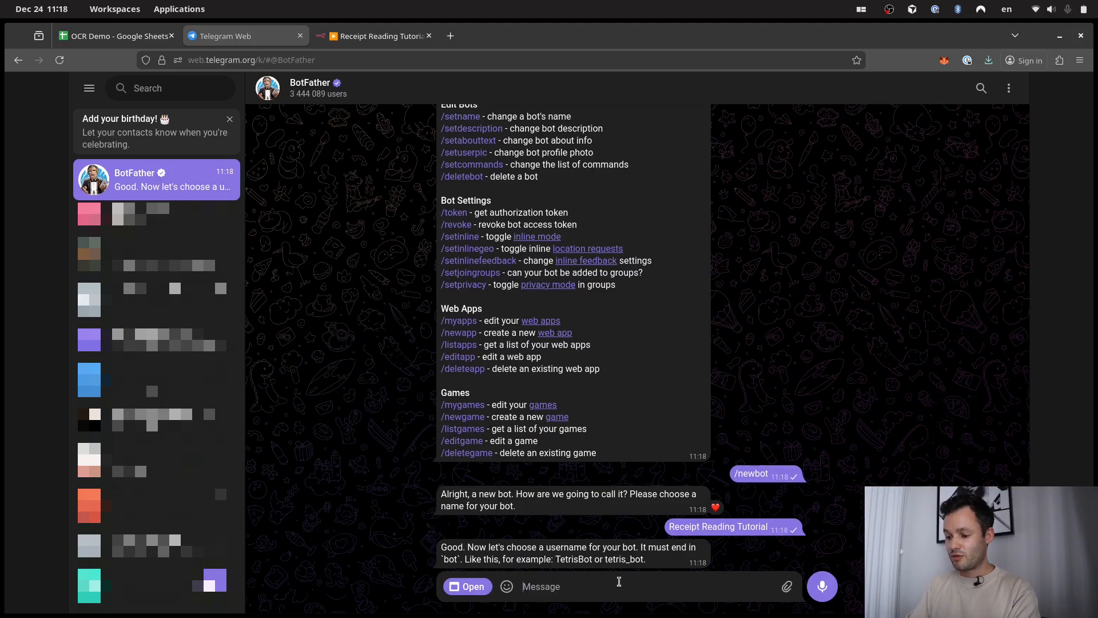
# Step: Give the new bot the username receipt_reading_tutorial_bot
pyautogui.write('rec')
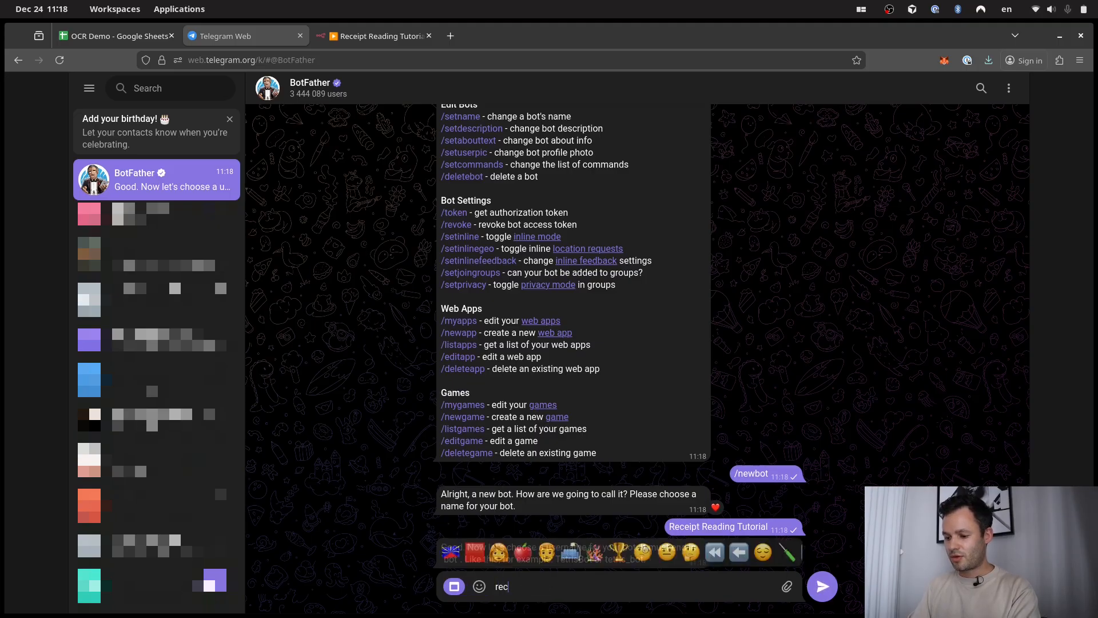
pyautogui.write('eipt_reading_tutor')
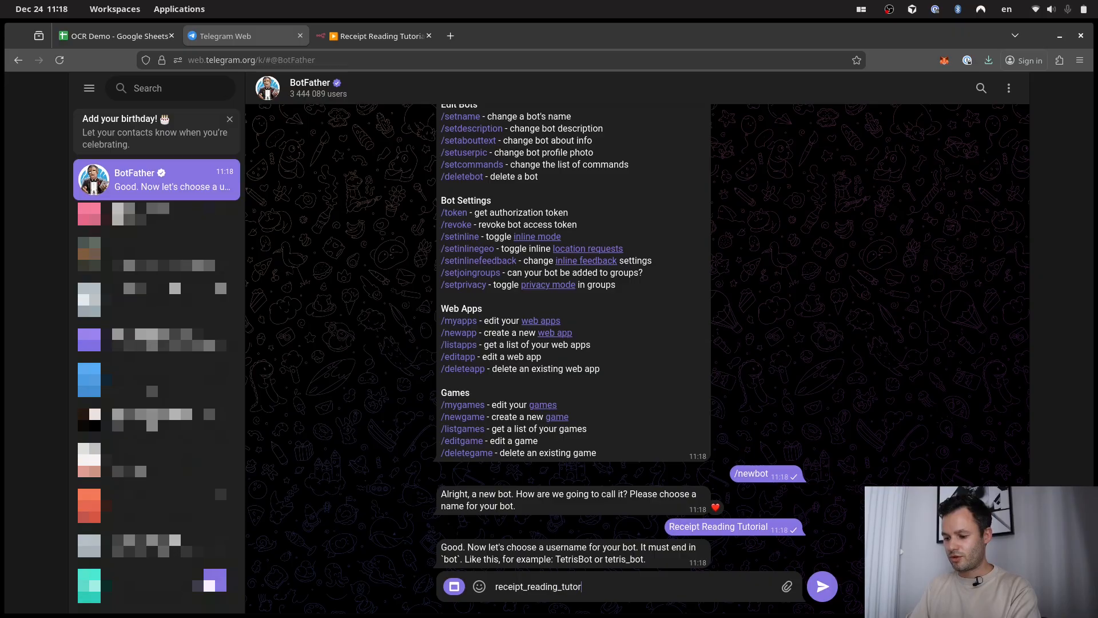
pyautogui.write('ial_bot')
pyautogui.press('Return')
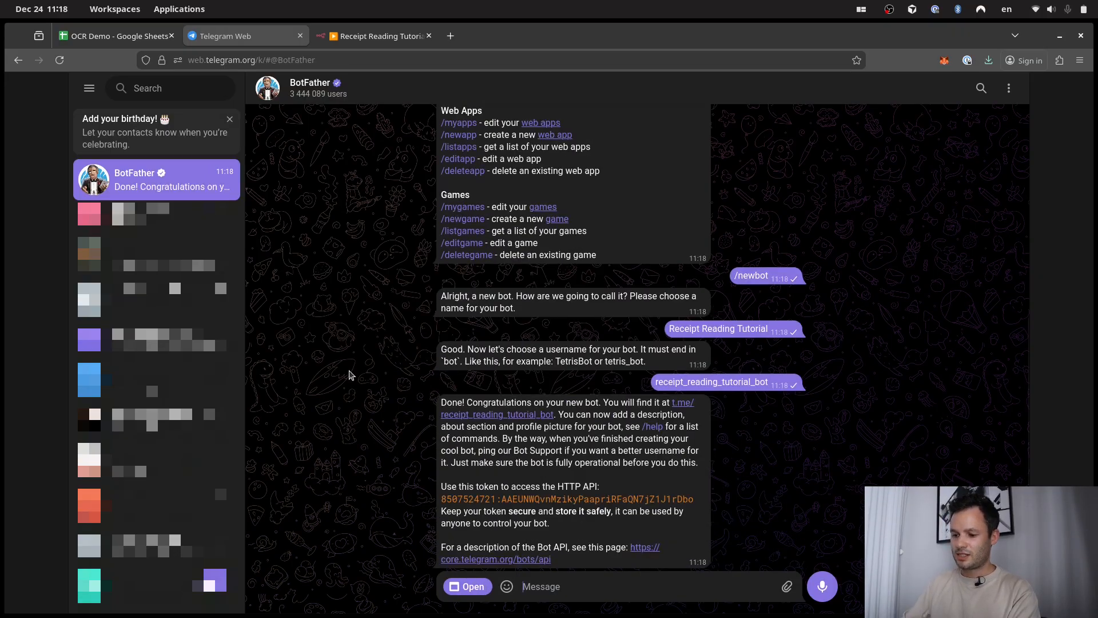
# Step: Copy the bot's API token from BotFather into the n8n Telegram credential's Access Token field, then save and close the credential
pyautogui.doubleClick(481, 403)
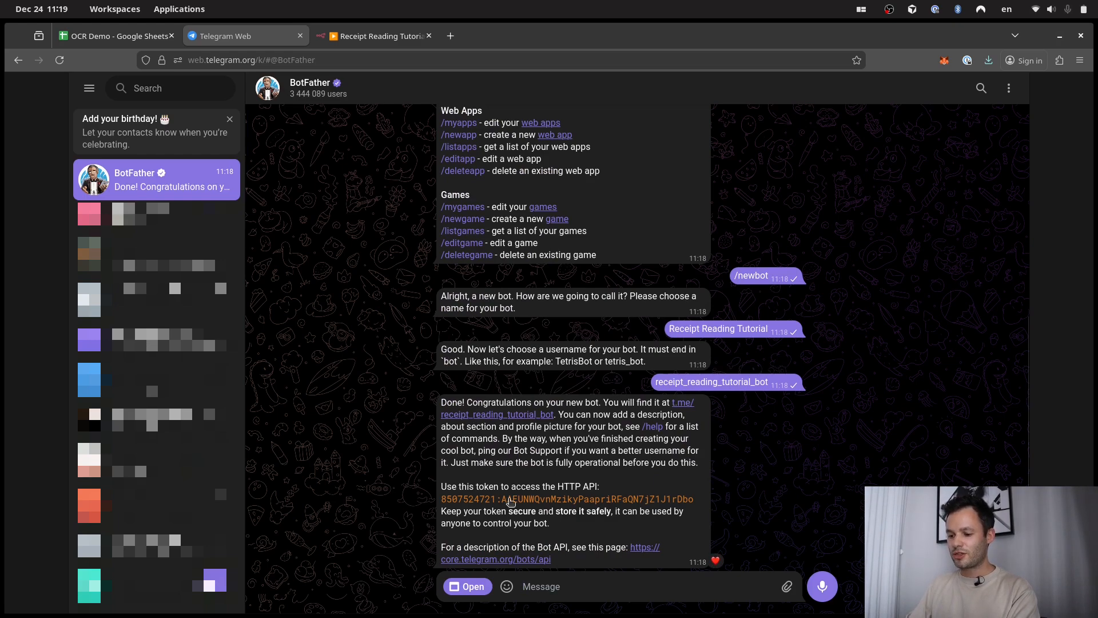
pyautogui.click(511, 502)
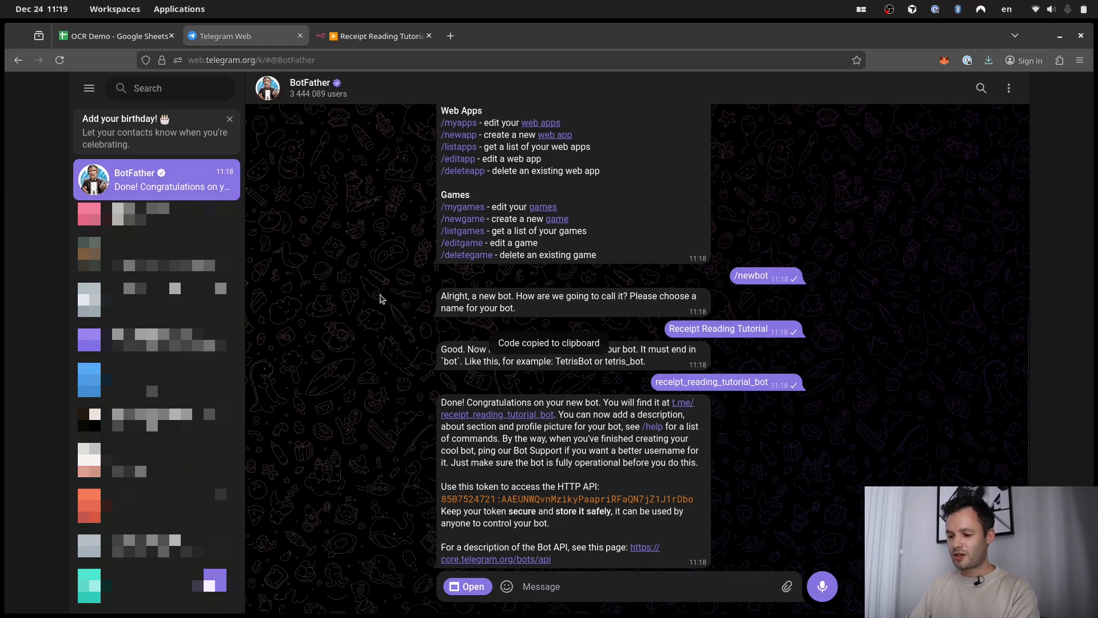
pyautogui.click(376, 37)
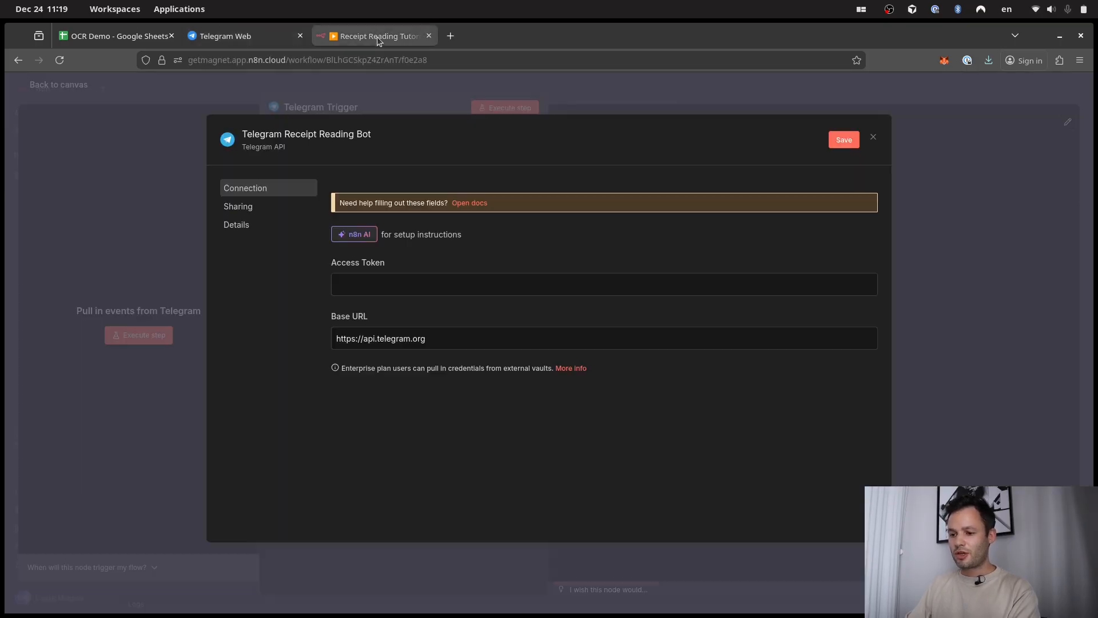
pyautogui.click(368, 283)
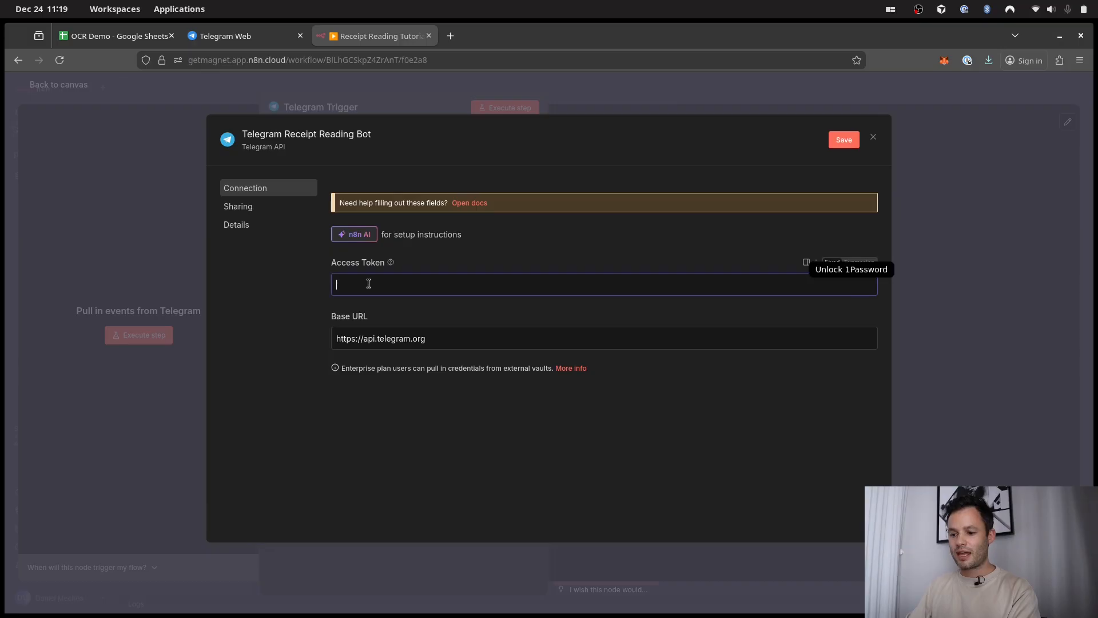
pyautogui.hotkey('ctrl', 'v')
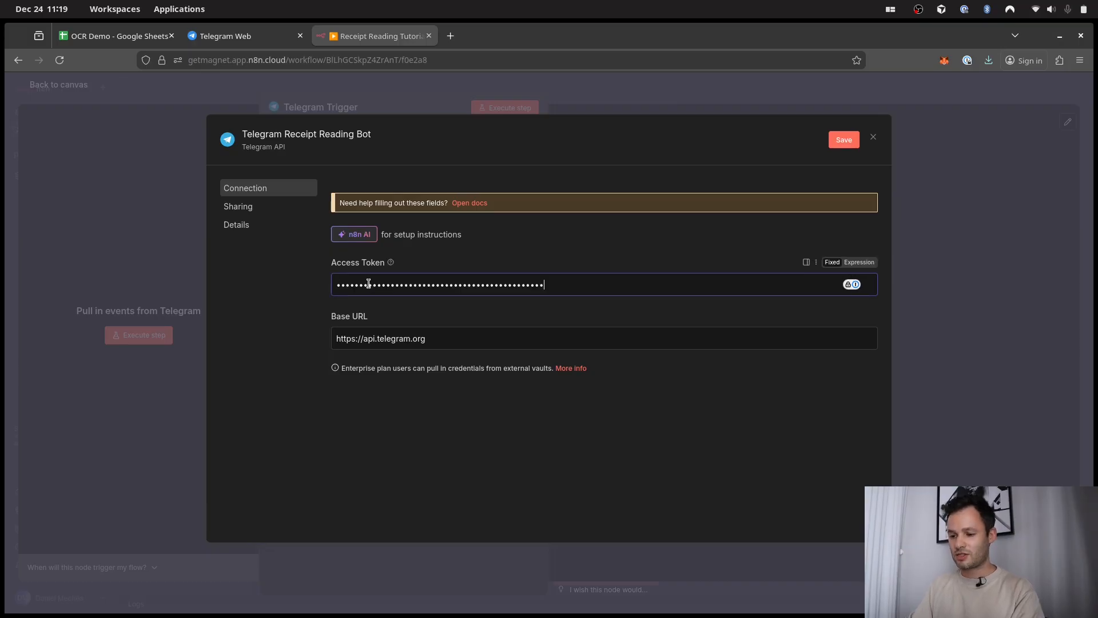
pyautogui.click(849, 142)
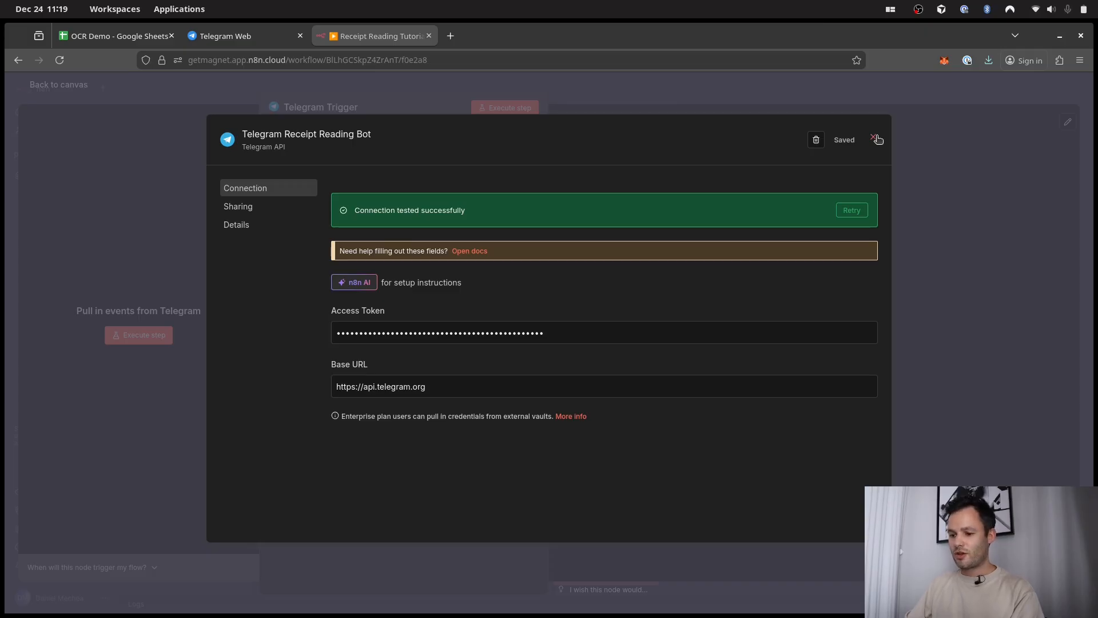
pyautogui.click(876, 139)
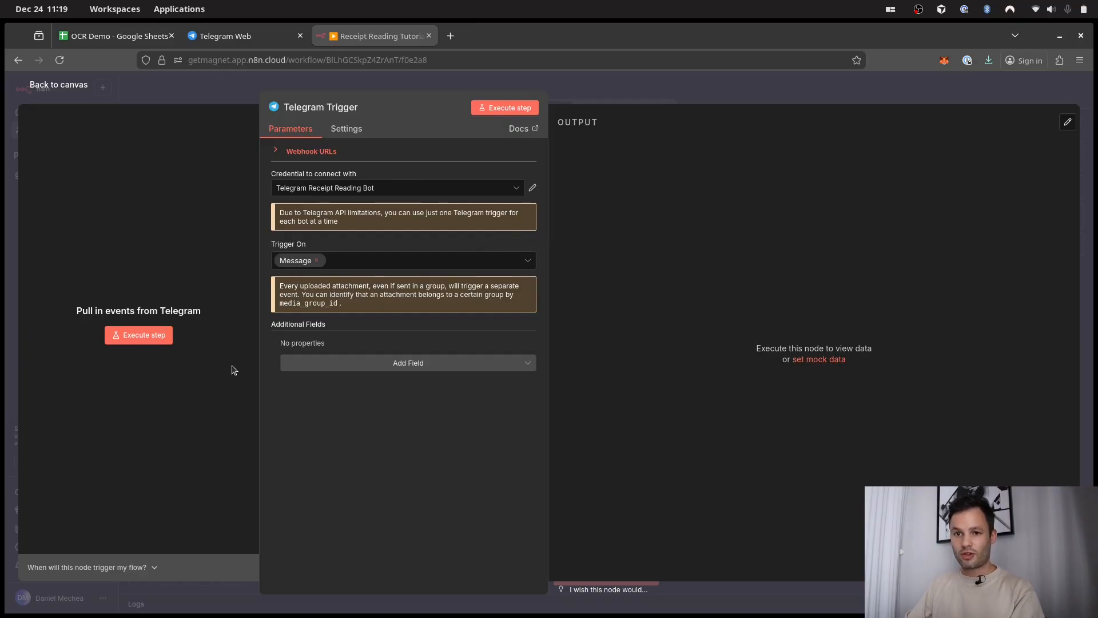
# Step: Start a Telegram chat with the new Receipt Reading Tutorial bot and execute the Telegram Trigger in n8n to fetch the /start message
pyautogui.click(249, 37)
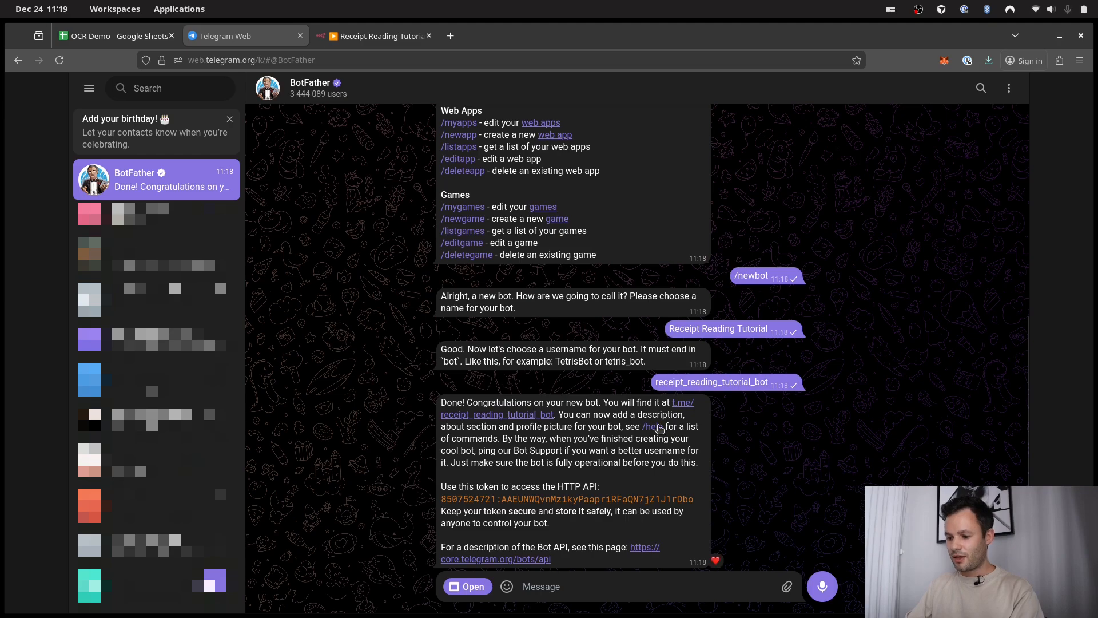
pyautogui.click(689, 402)
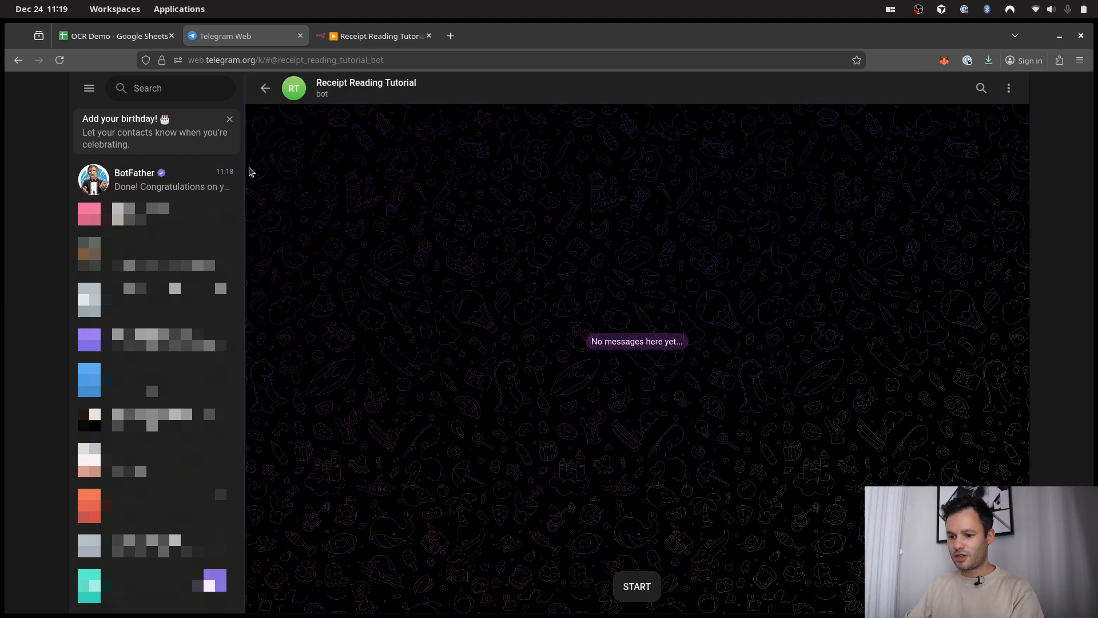
pyautogui.moveTo(250, 172); pyautogui.dragTo(115, 171)
pyautogui.click(572, 587)
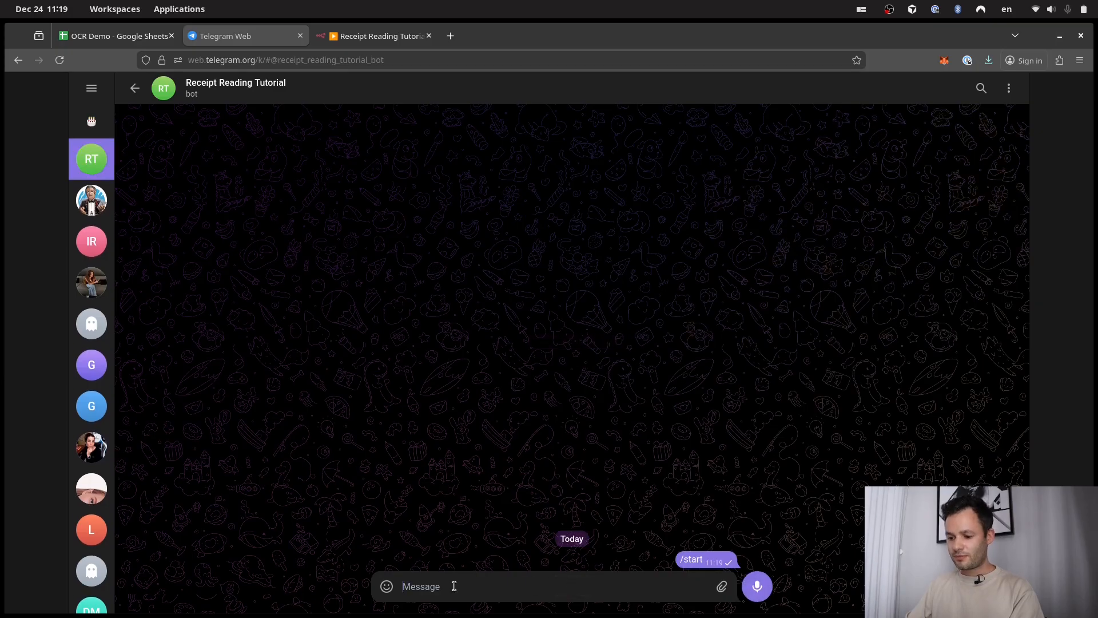
pyautogui.click(369, 38)
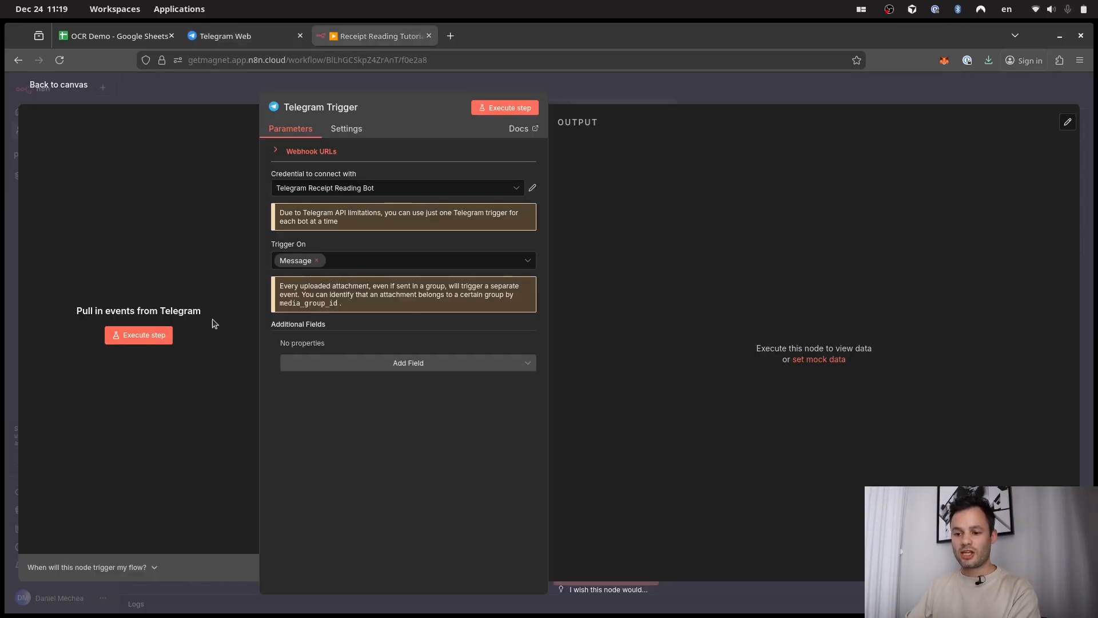
pyautogui.click(151, 336)
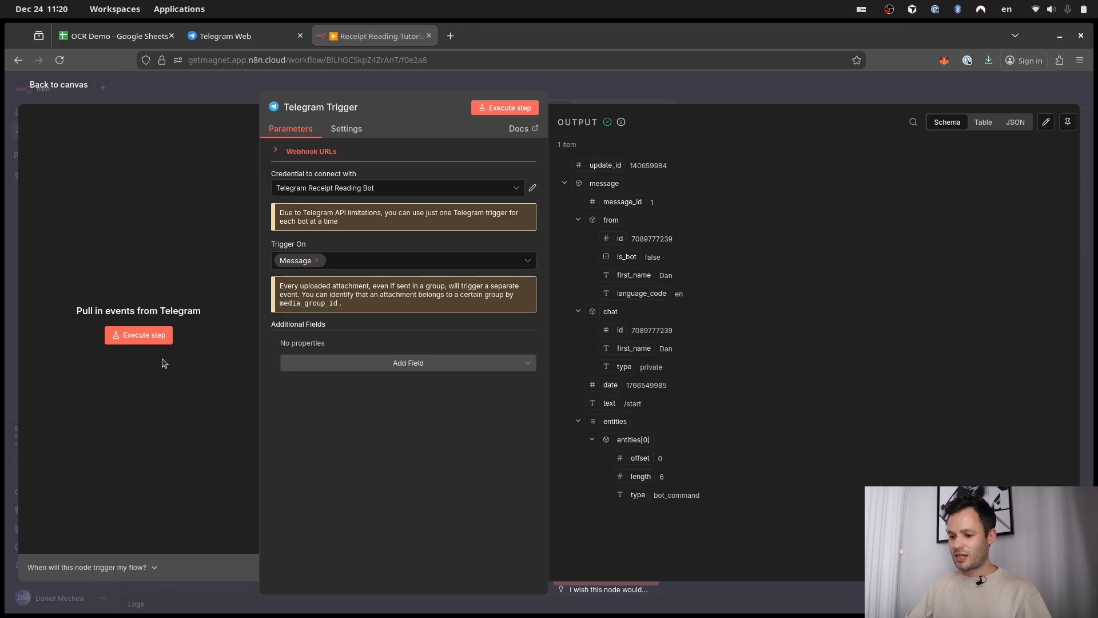
# Step: Execute the Telegram Trigger again, send "helloo" to the bot in Telegram and return to n8n to check the output
pyautogui.click(143, 334)
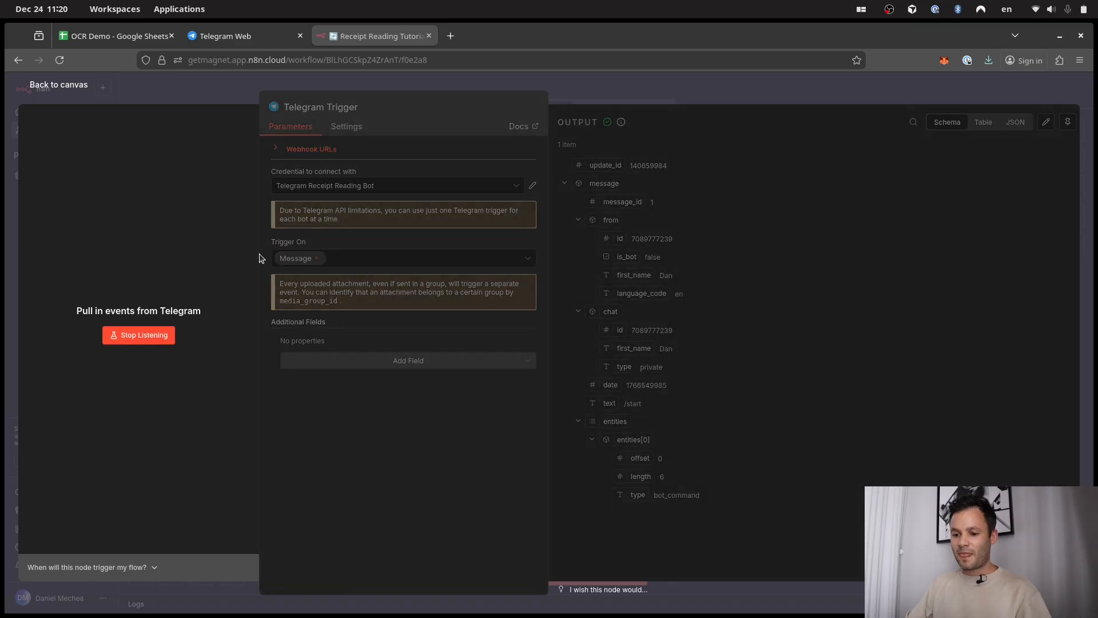
pyautogui.click(255, 40)
pyautogui.click(561, 576)
pyautogui.write('he')
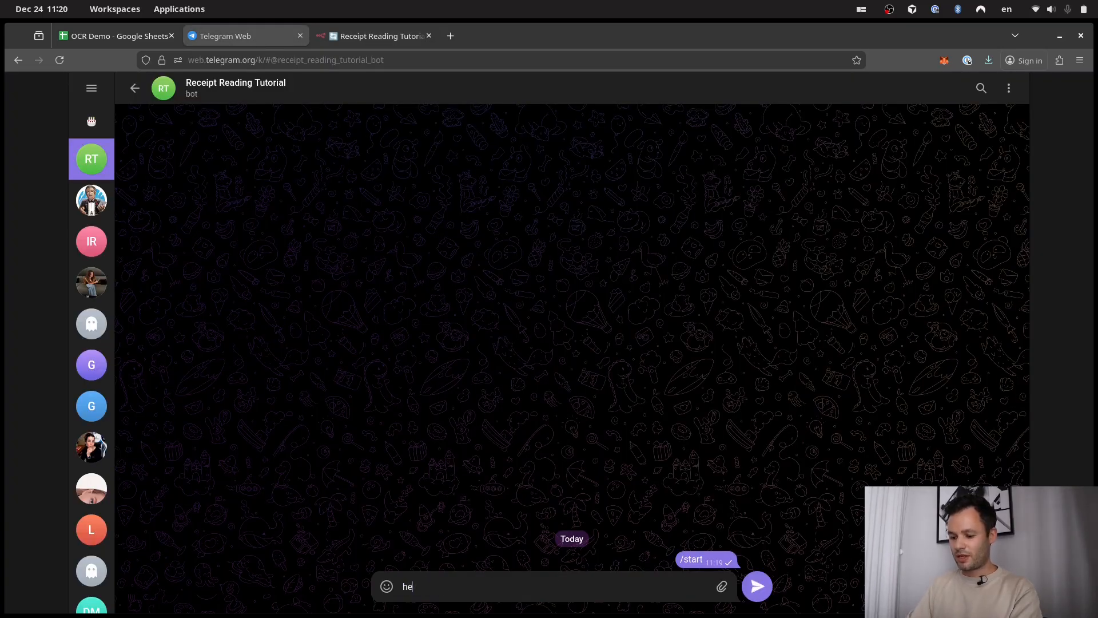
pyautogui.write('lloo')
pyautogui.press('Return')
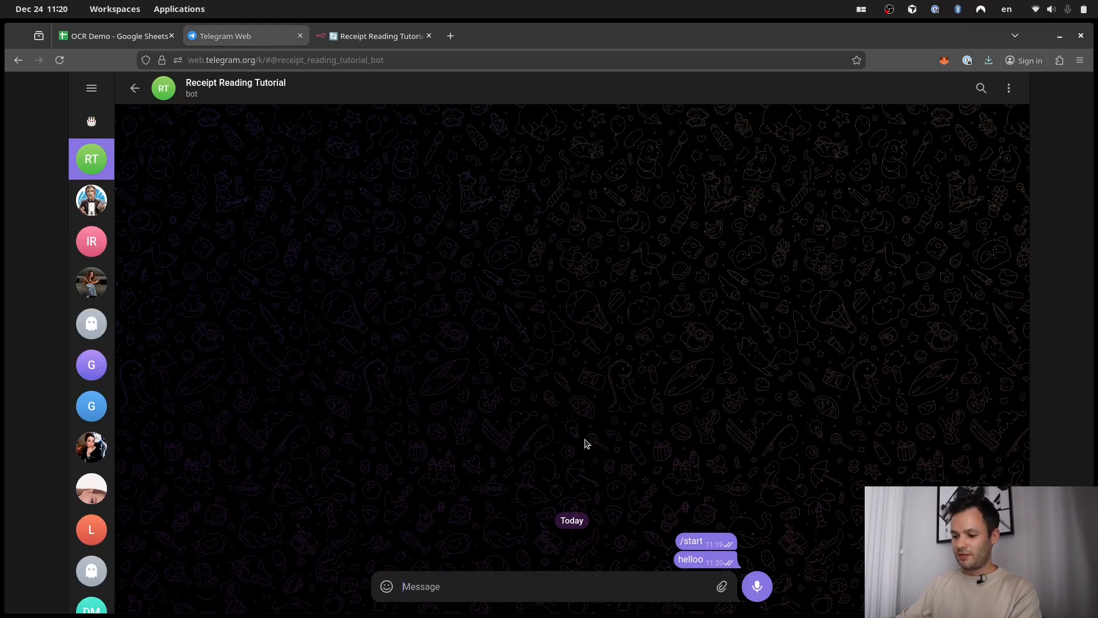
pyautogui.click(378, 35)
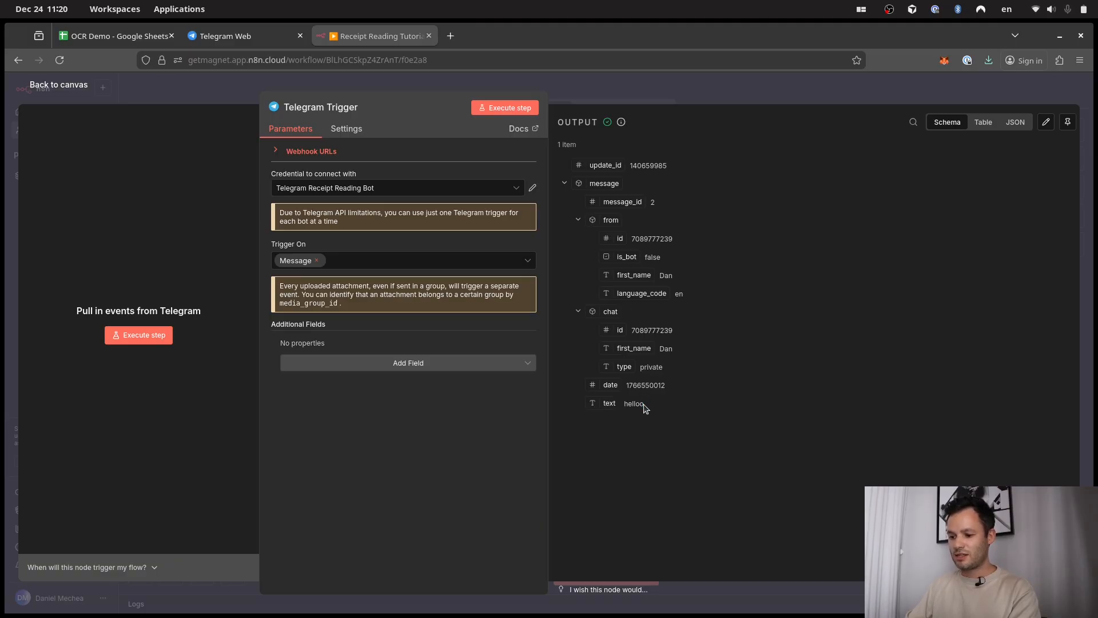
# Step: Return to the workflow canvas and reopen the Telegram Trigger node's parameters
pyautogui.press('Escape')
pyautogui.hscroll(3, 567, 241)
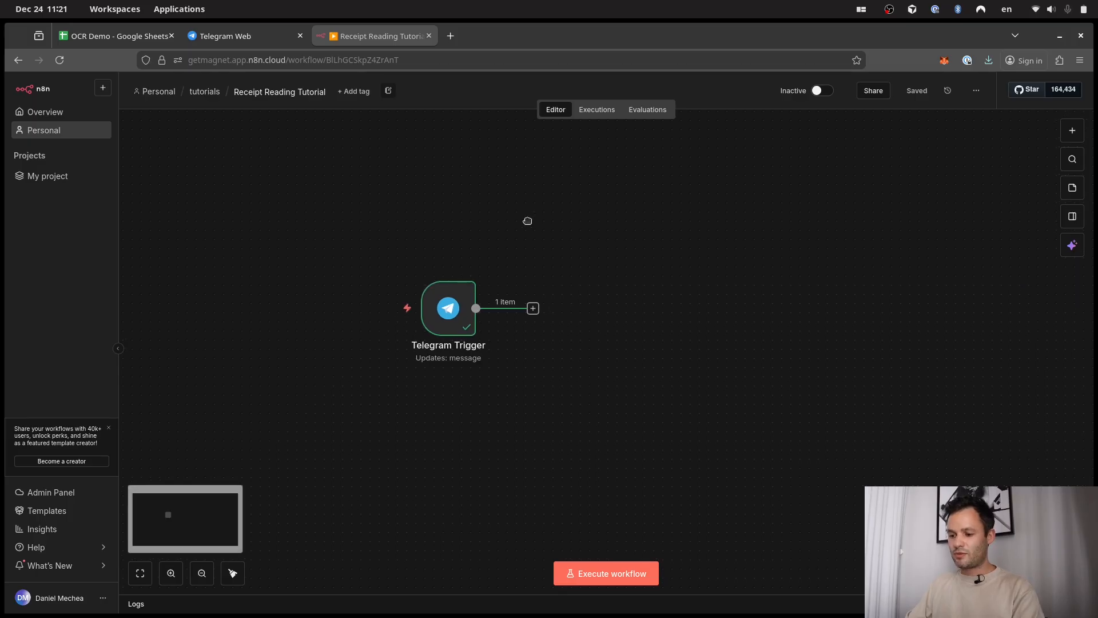
pyautogui.scroll(2, 500, 222)
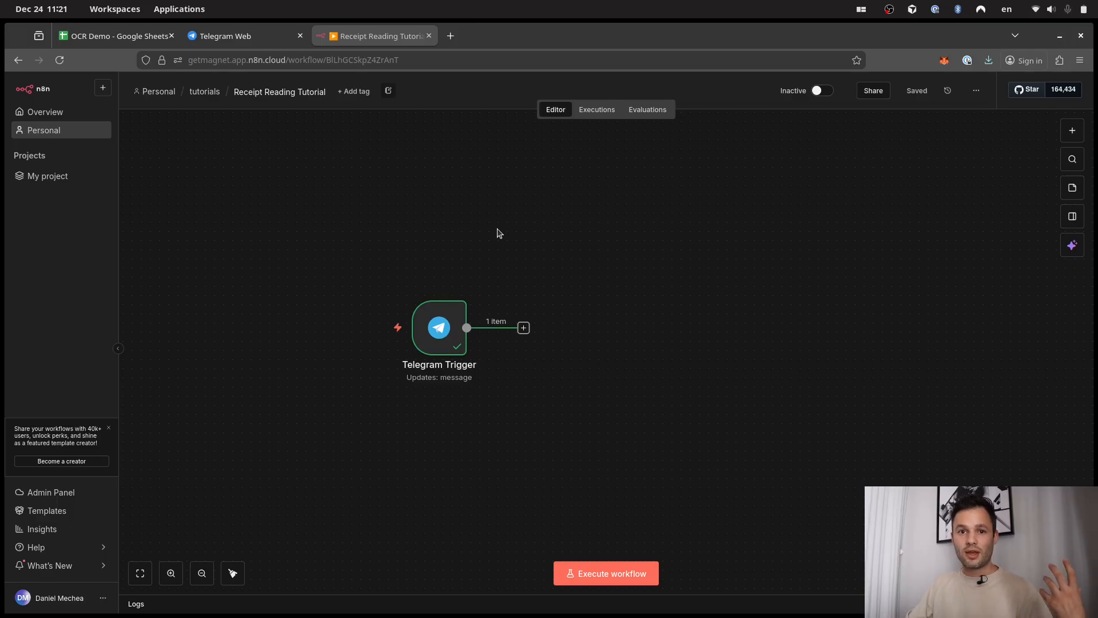
pyautogui.click(436, 328)
pyautogui.doubleClick(437, 329)
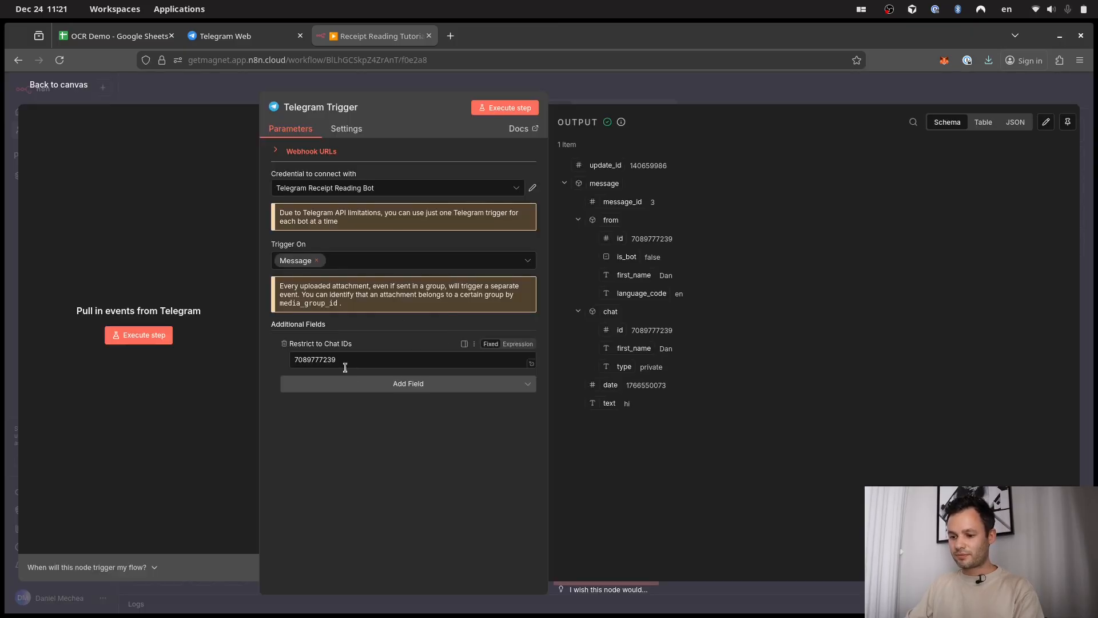
# Step: Add the Download Images/Files field to the Telegram Trigger and turn it on
pyautogui.click(373, 388)
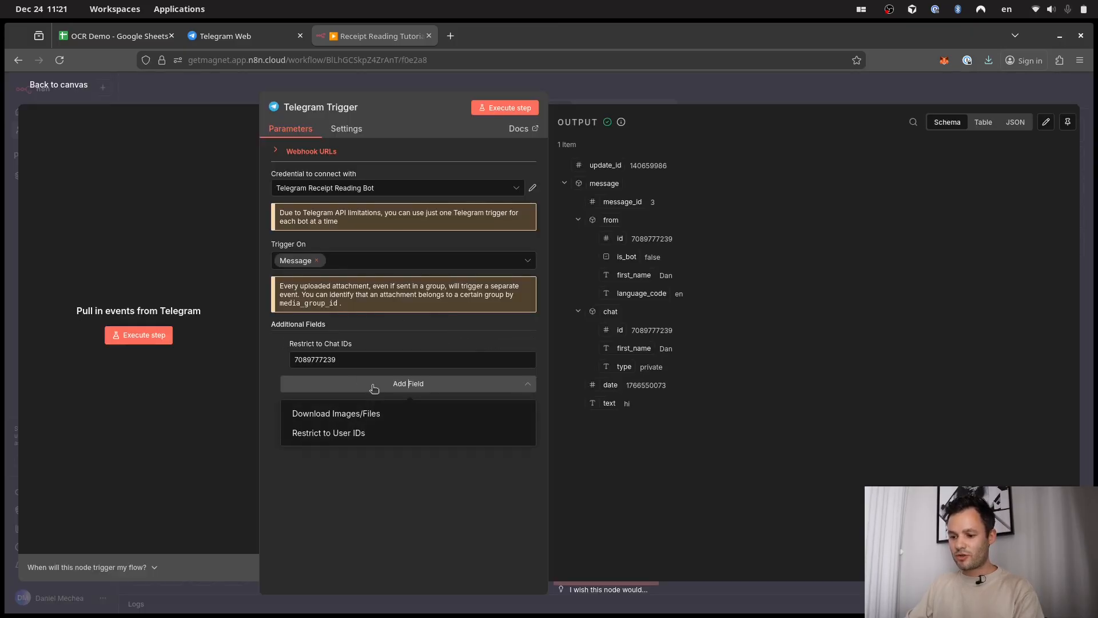
pyautogui.click(342, 414)
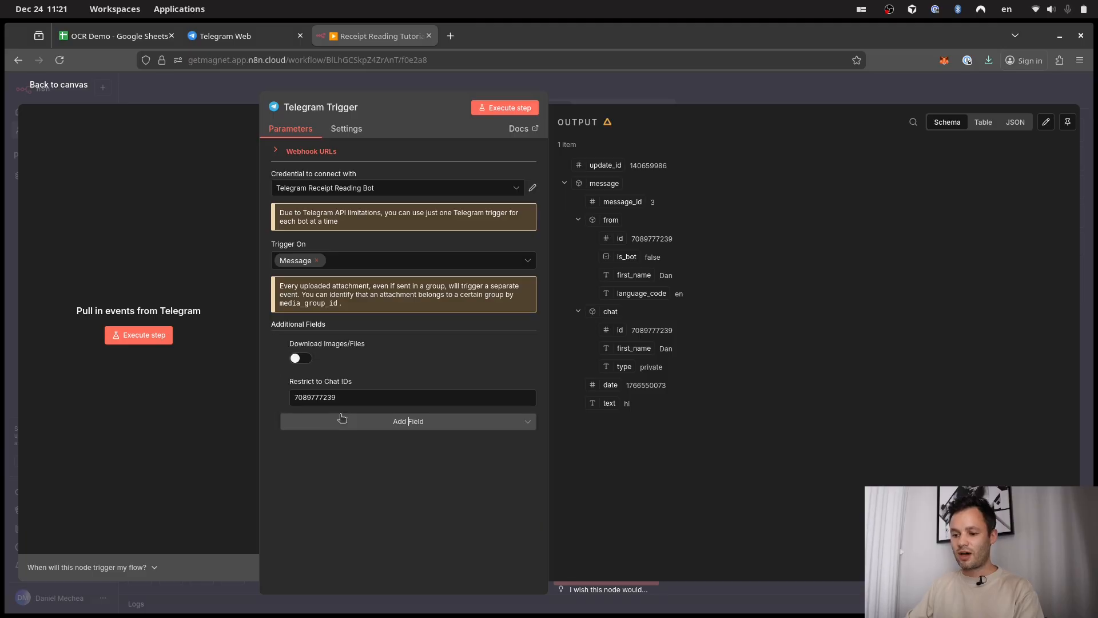
pyautogui.click(301, 359)
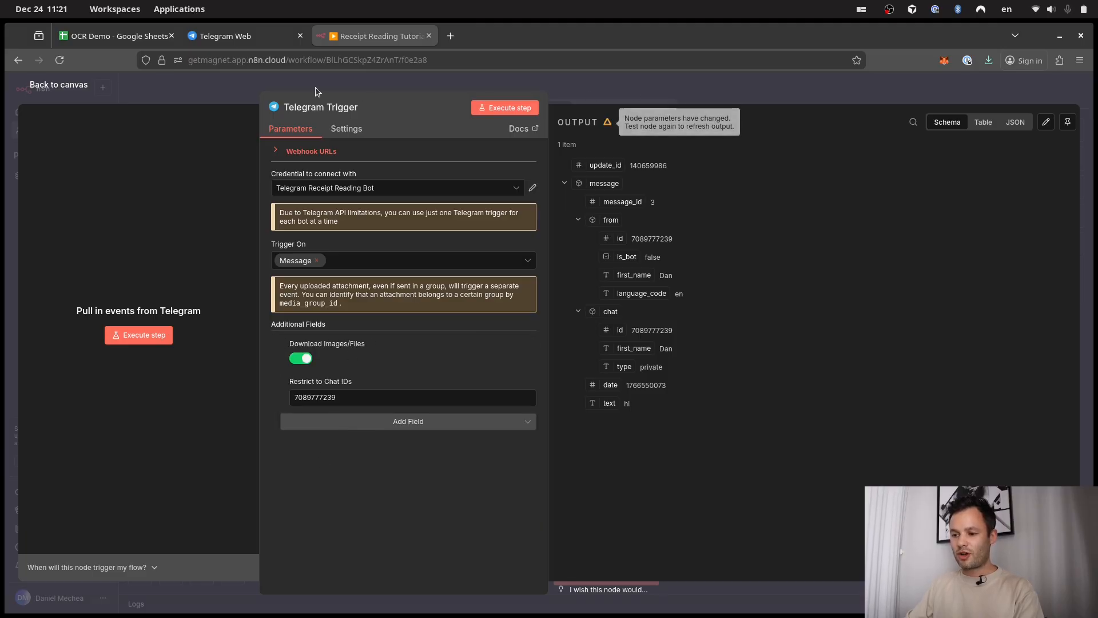
# Step: Switch to Telegram, send the photo auto_repair.jpeg to the Receipt Reading Tutorial bot, and return to n8n
pyautogui.click(238, 34)
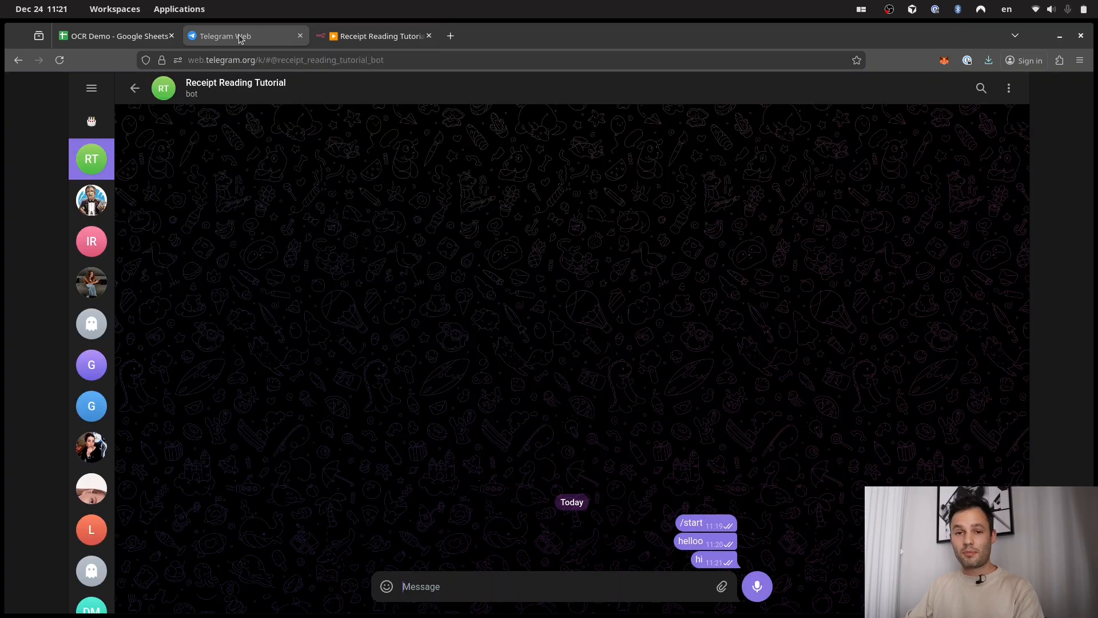
pyautogui.moveTo(722, 586)
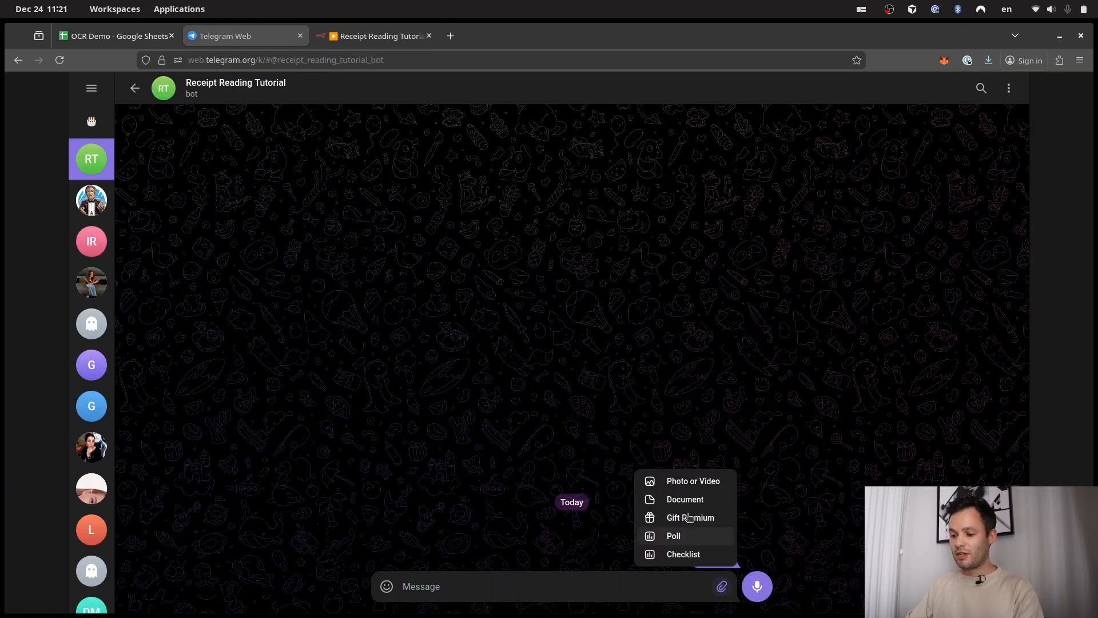
pyautogui.click(686, 487)
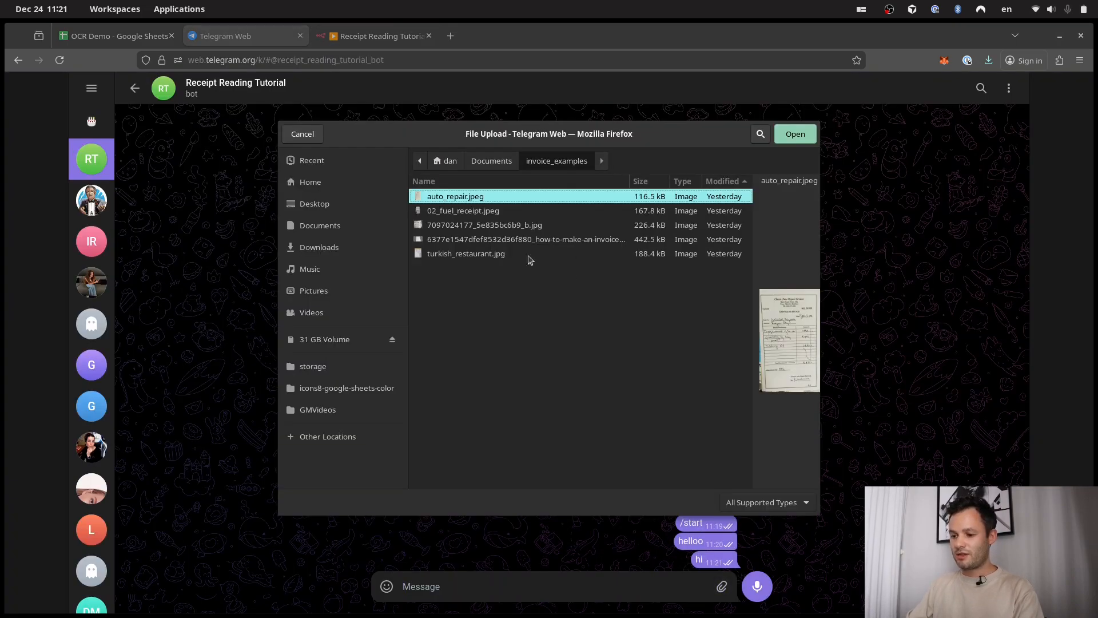
pyautogui.doubleClick(456, 196)
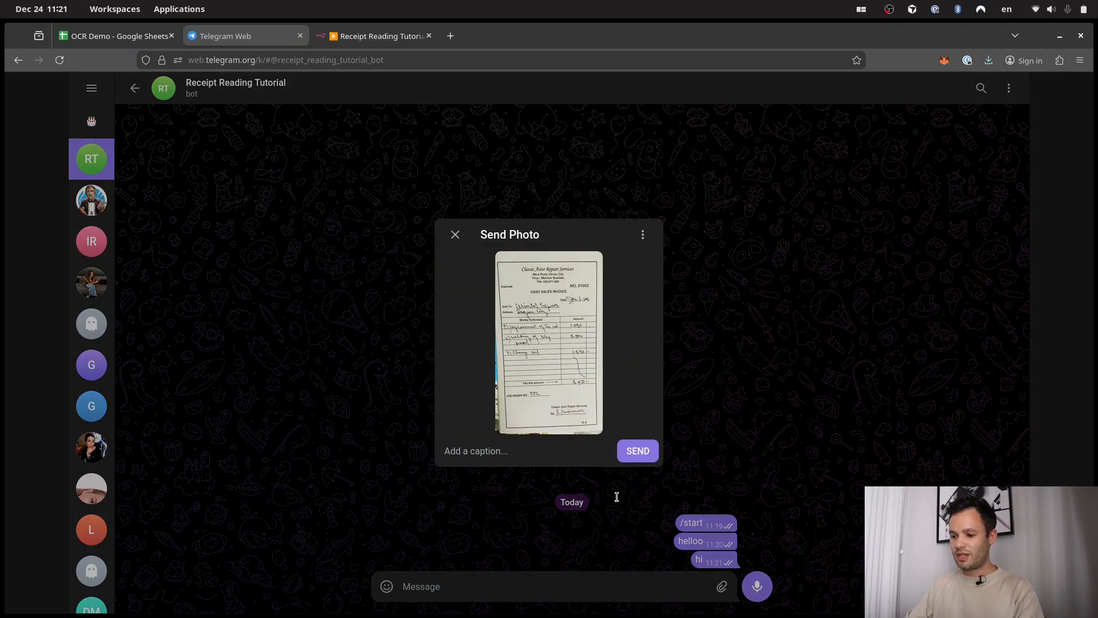
pyautogui.click(647, 461)
pyautogui.hotkey('ctrl', 'Tab')
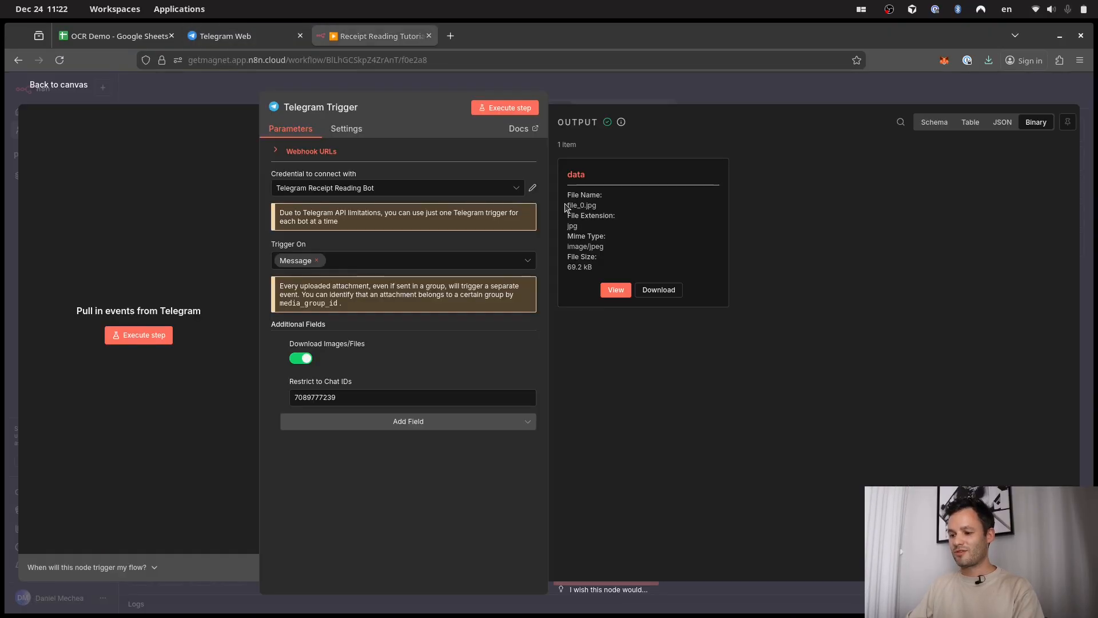
# Step: Check the file details in the Telegram Trigger's binary output, view the received image, and go back to the list
pyautogui.moveTo(568, 173); pyautogui.dragTo(609, 270)
pyautogui.click(610, 270)
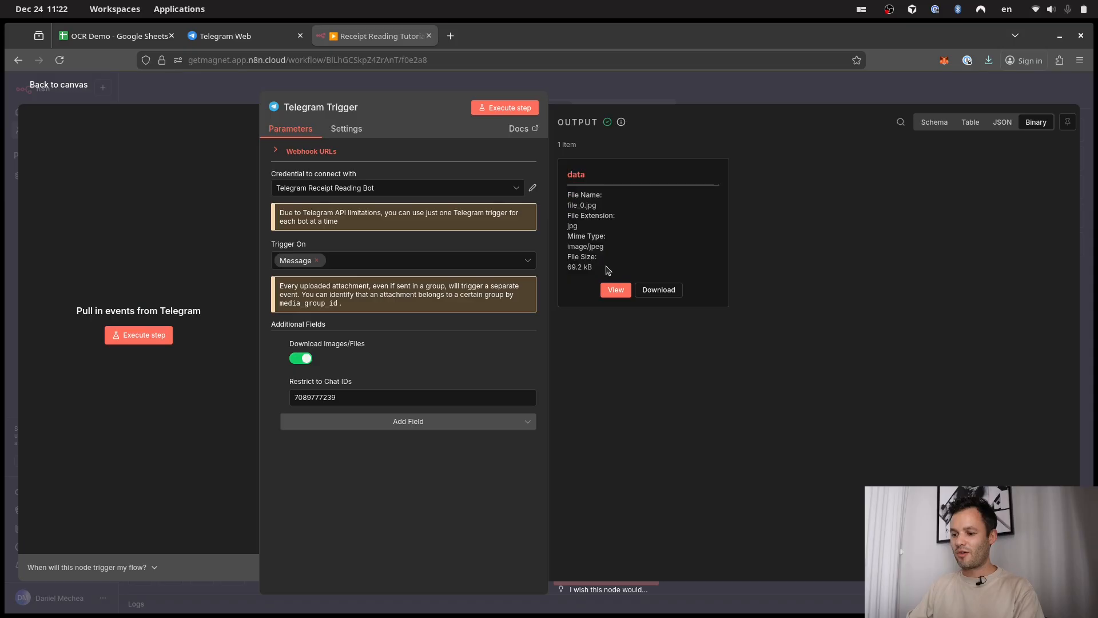
pyautogui.click(610, 292)
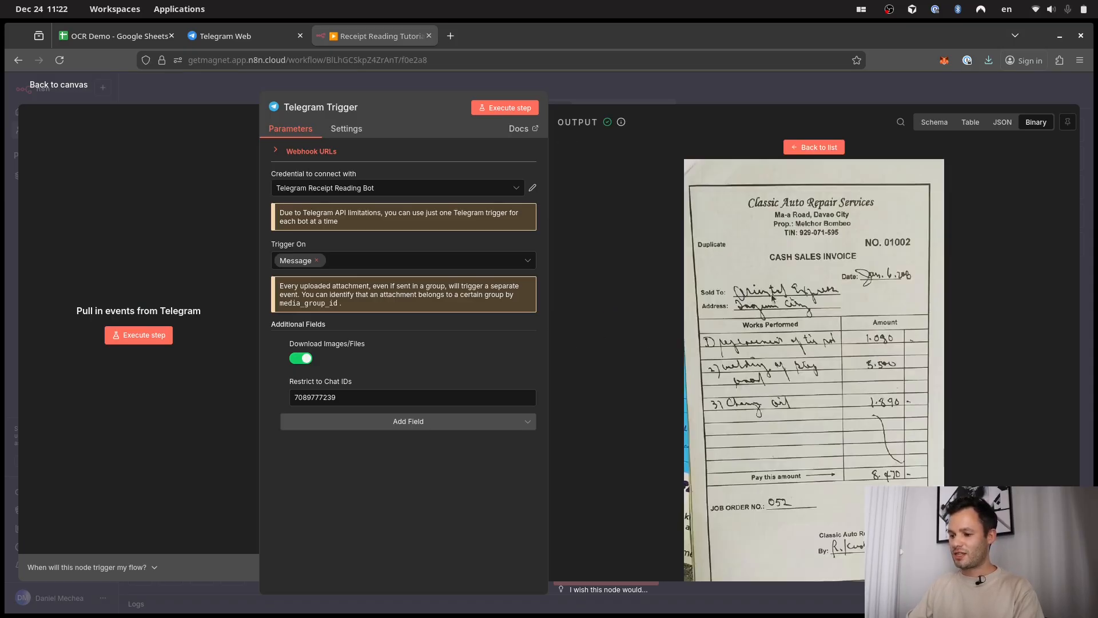
pyautogui.click(804, 147)
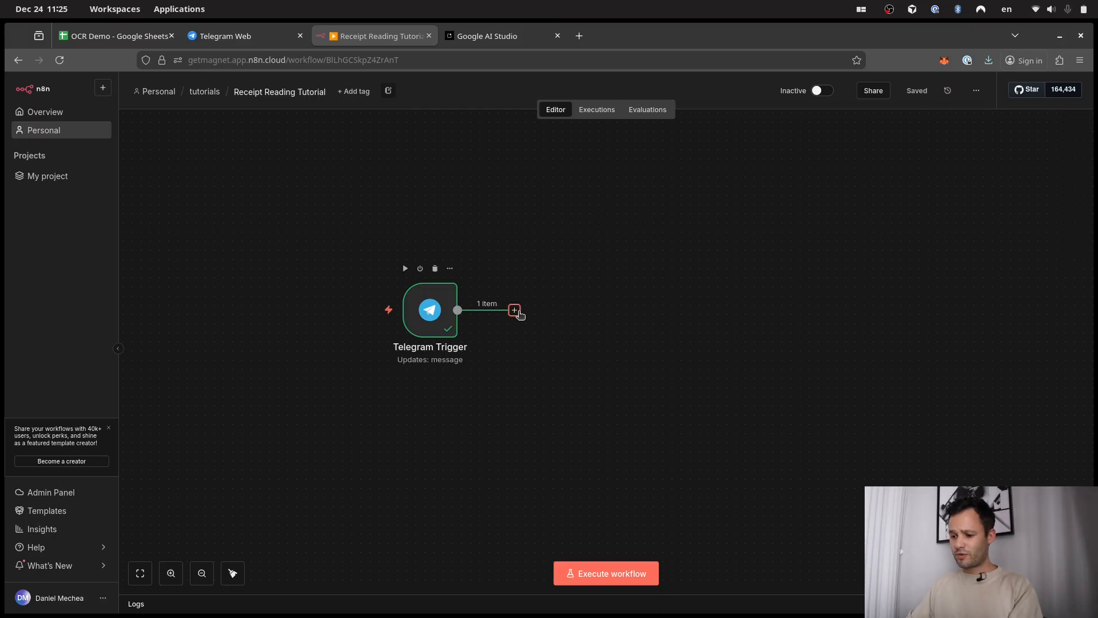
# Step: Add a Google Gemini node with the Analyze an image action after the Telegram Trigger
pyautogui.click(515, 309)
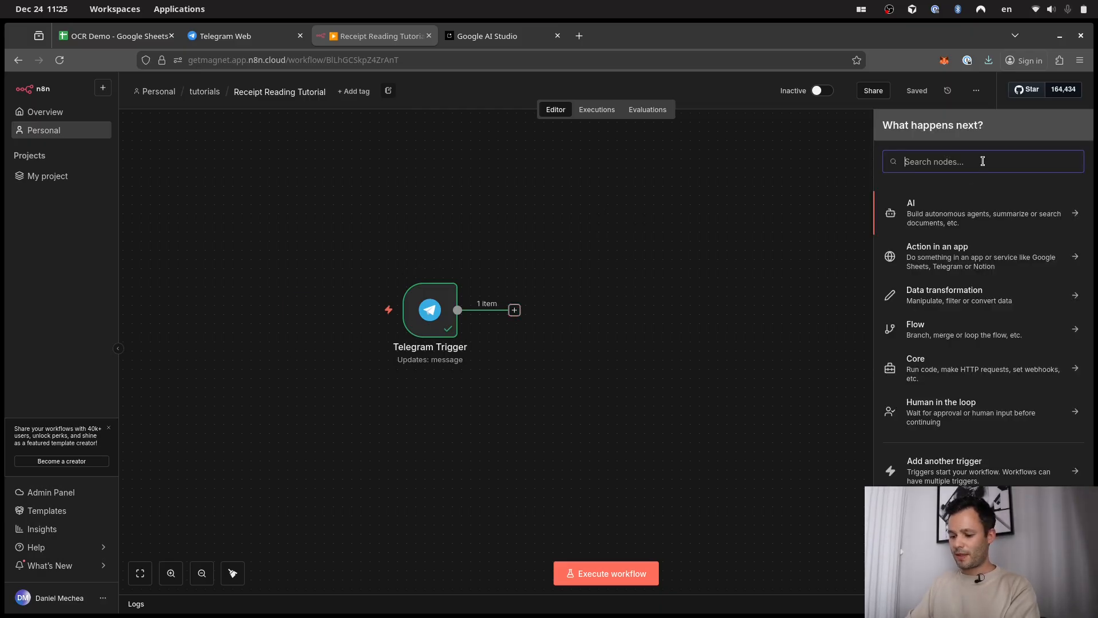
pyautogui.write('gemini')
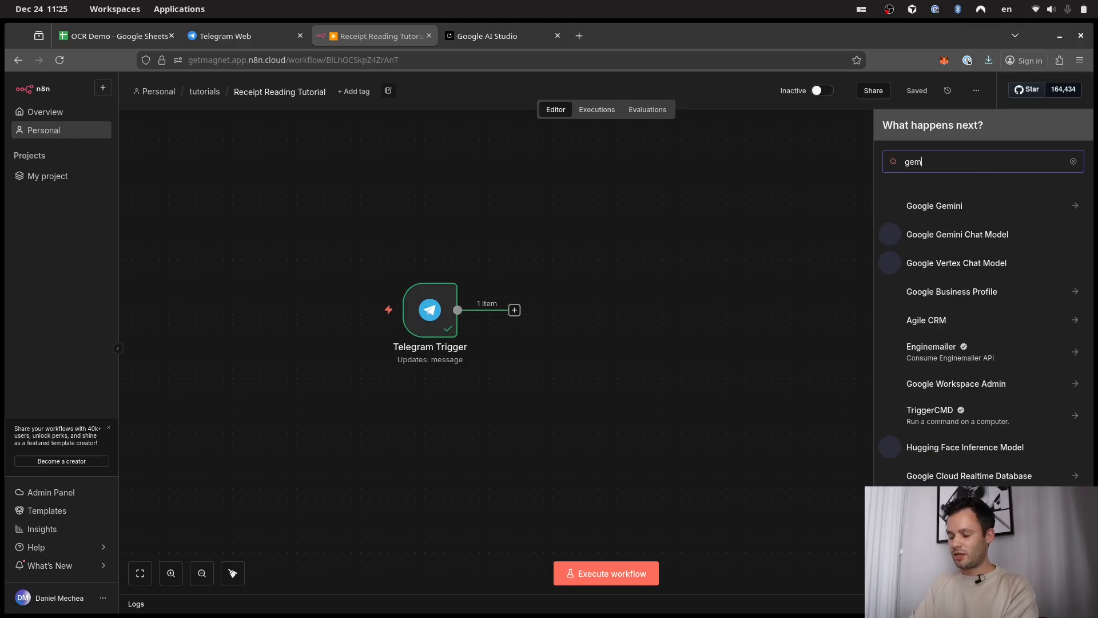
pyautogui.click(955, 206)
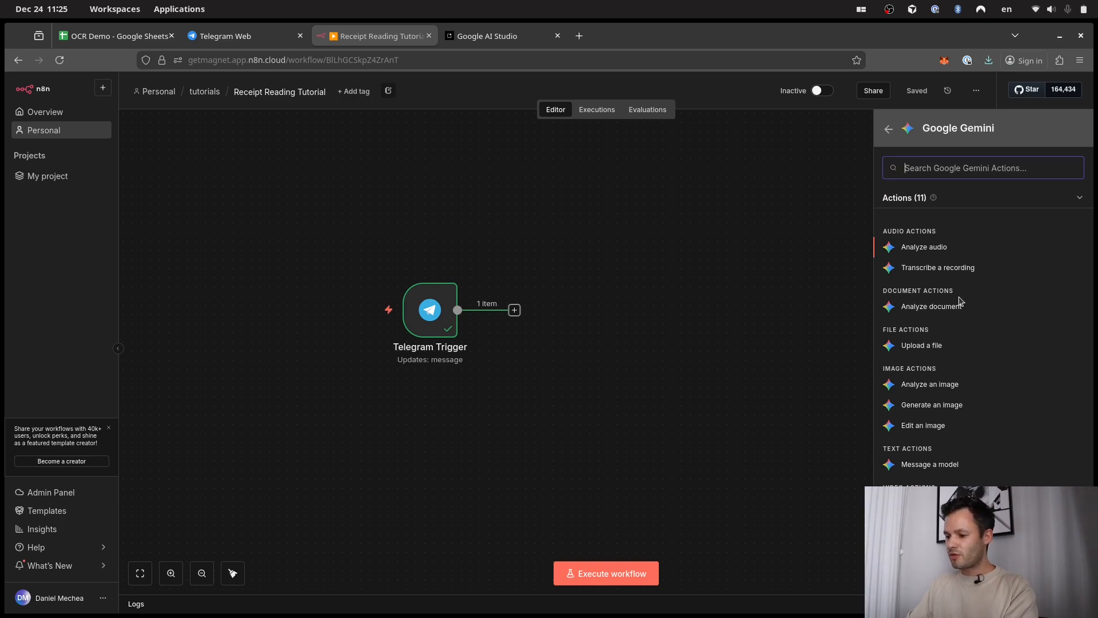
pyautogui.click(922, 387)
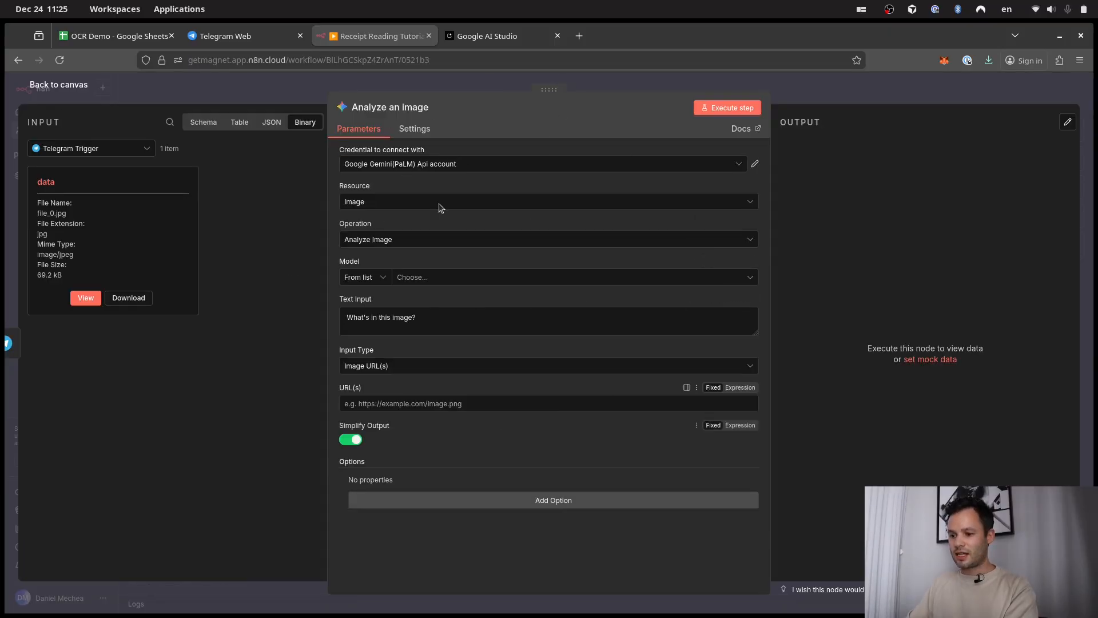
# Step: Create a new Google Gemini(PaLM) Api credential named Gemini Receipt Reader for the Analyze an image node
pyautogui.click(650, 168)
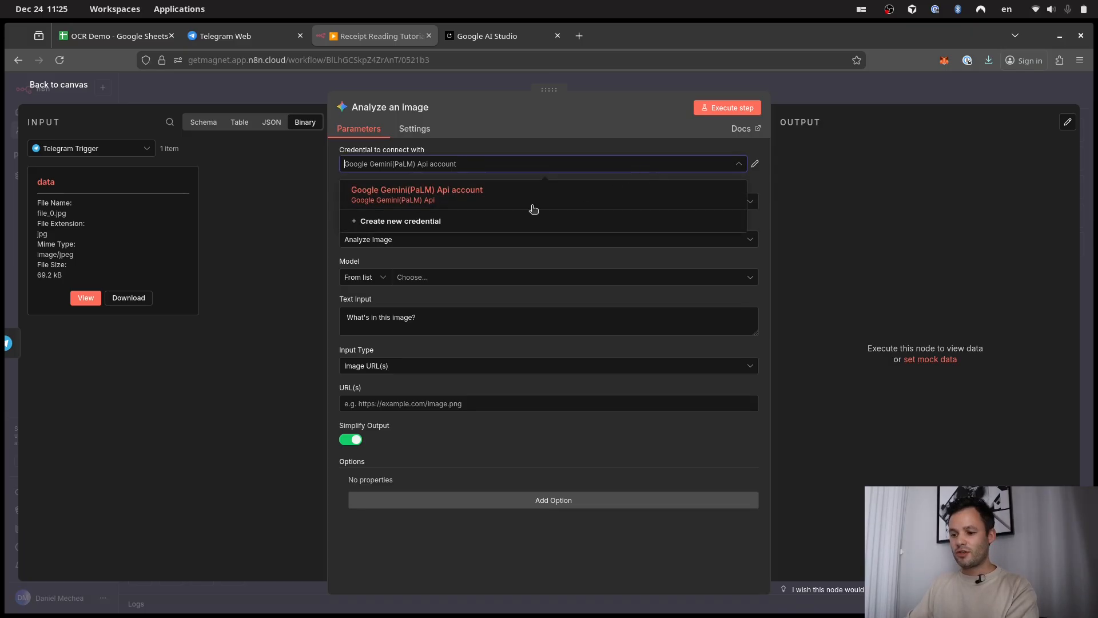
pyautogui.click(420, 223)
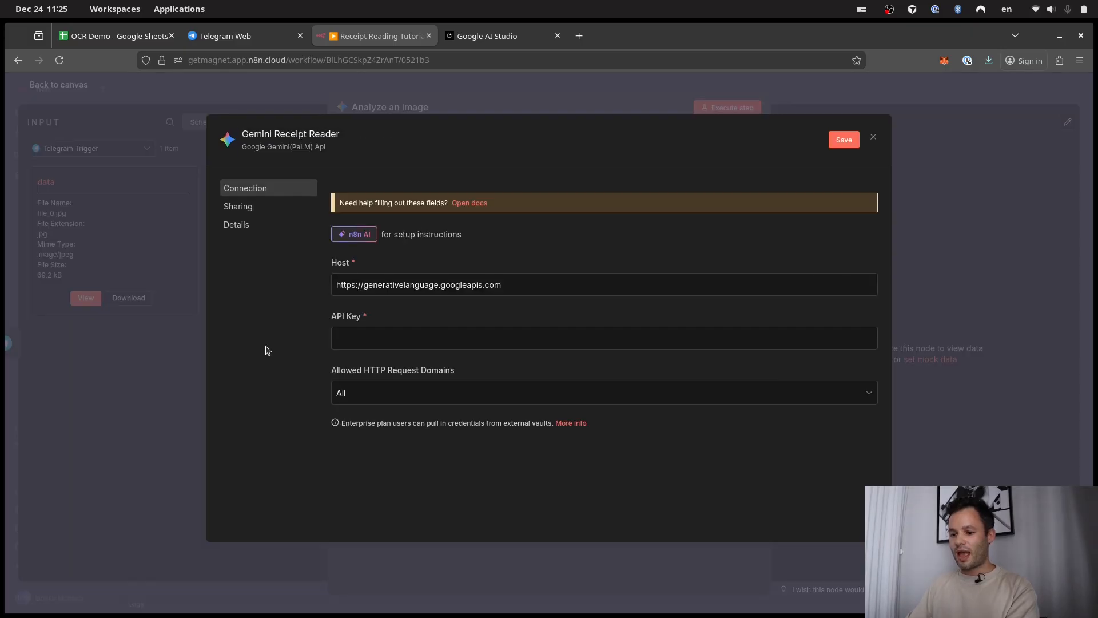
pyautogui.click(399, 337)
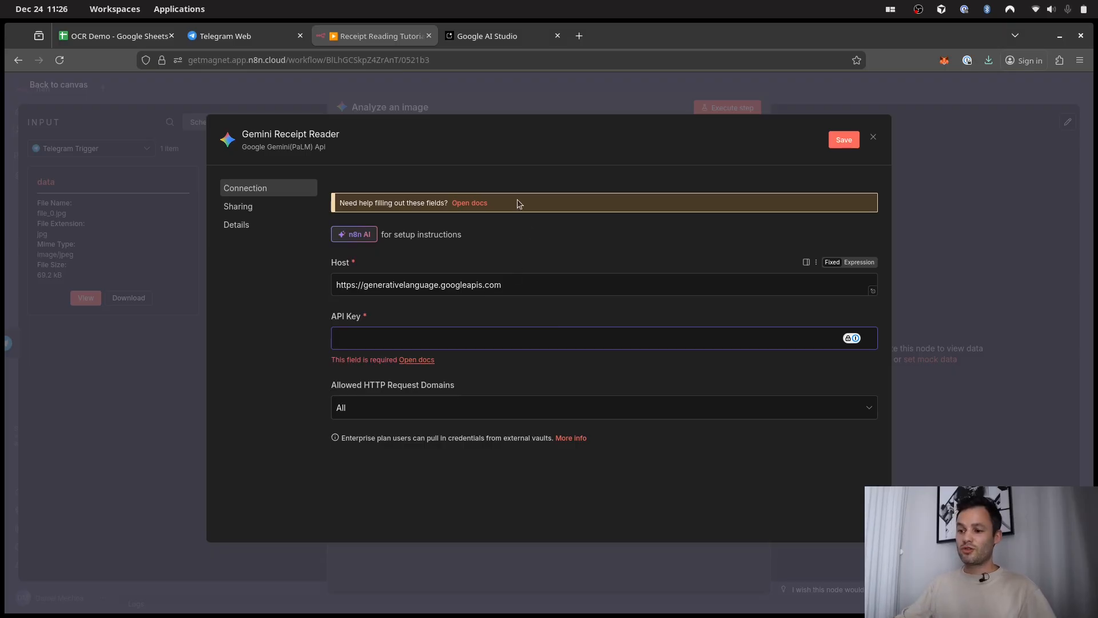
# Step: Switch to Google AI Studio and create an API key named Receipt Reader in the invoice OCR project
pyautogui.click(488, 36)
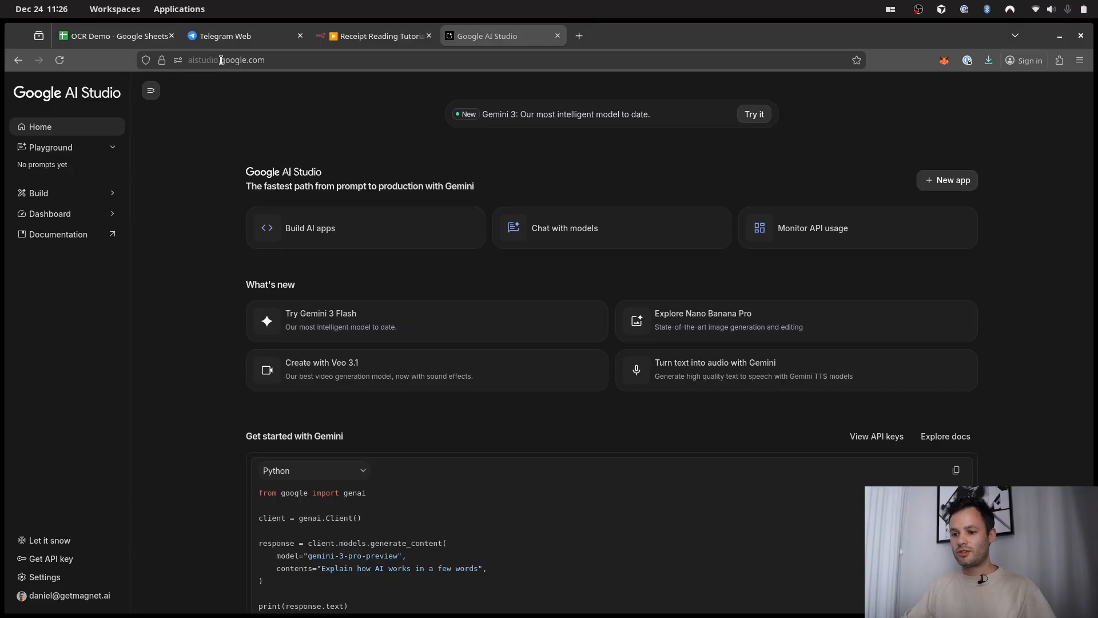
pyautogui.click(71, 564)
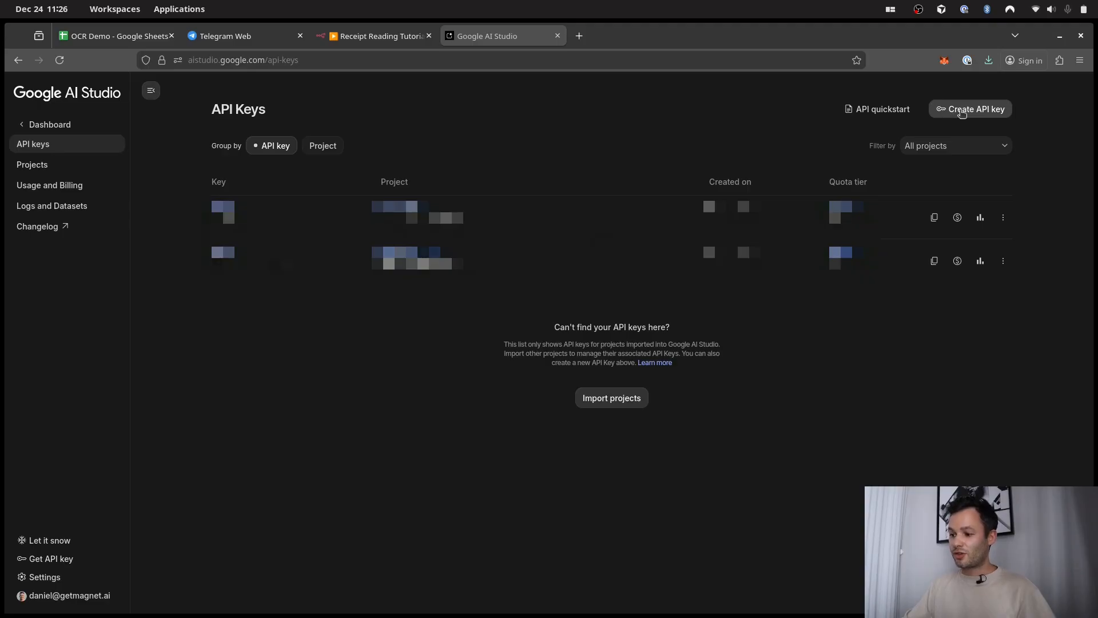
pyautogui.click(963, 115)
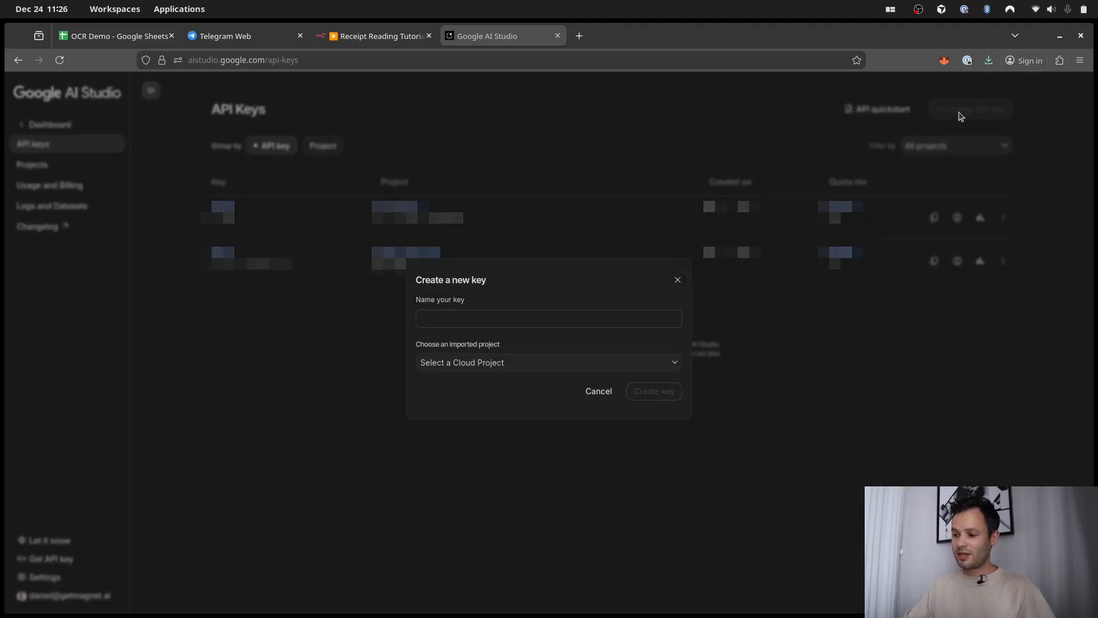
pyautogui.click(476, 318)
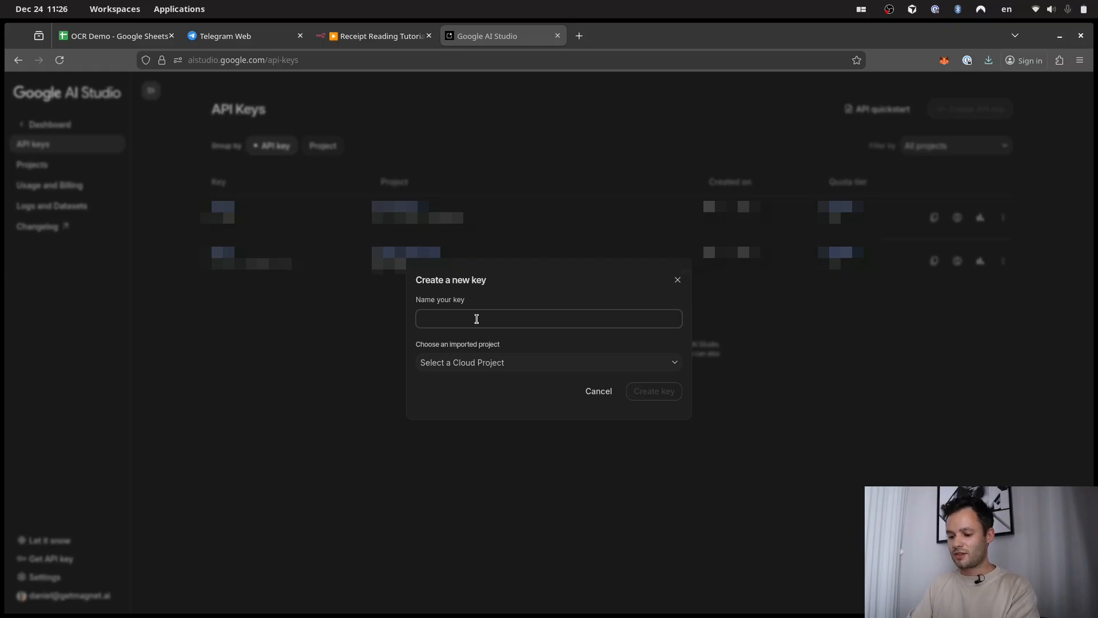
pyautogui.write('Receipt Reader')
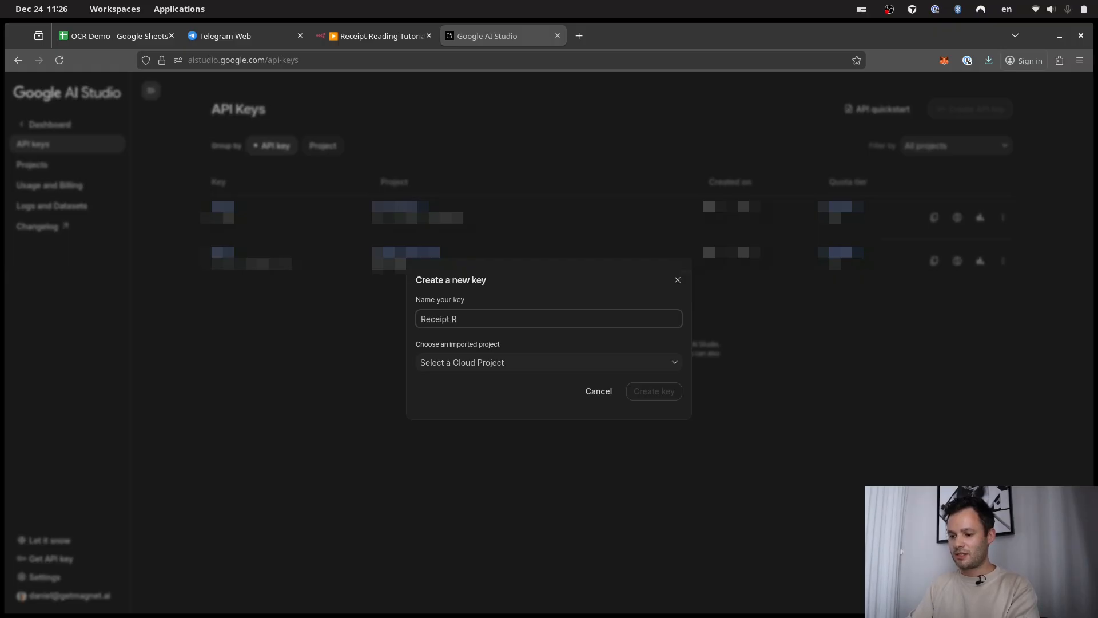
pyautogui.click(535, 365)
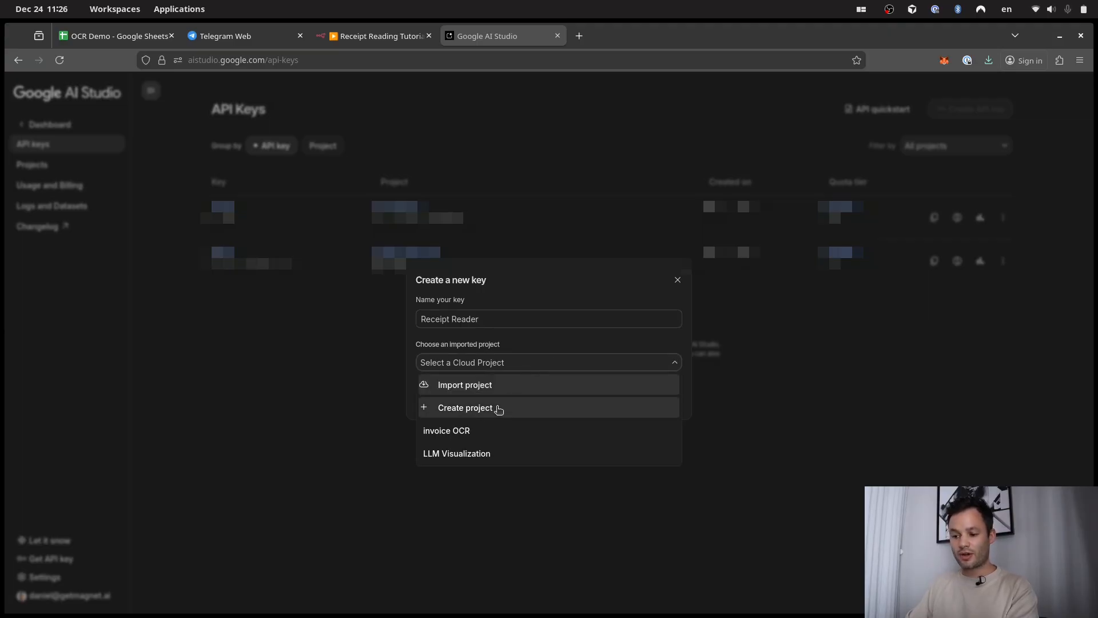
pyautogui.click(489, 433)
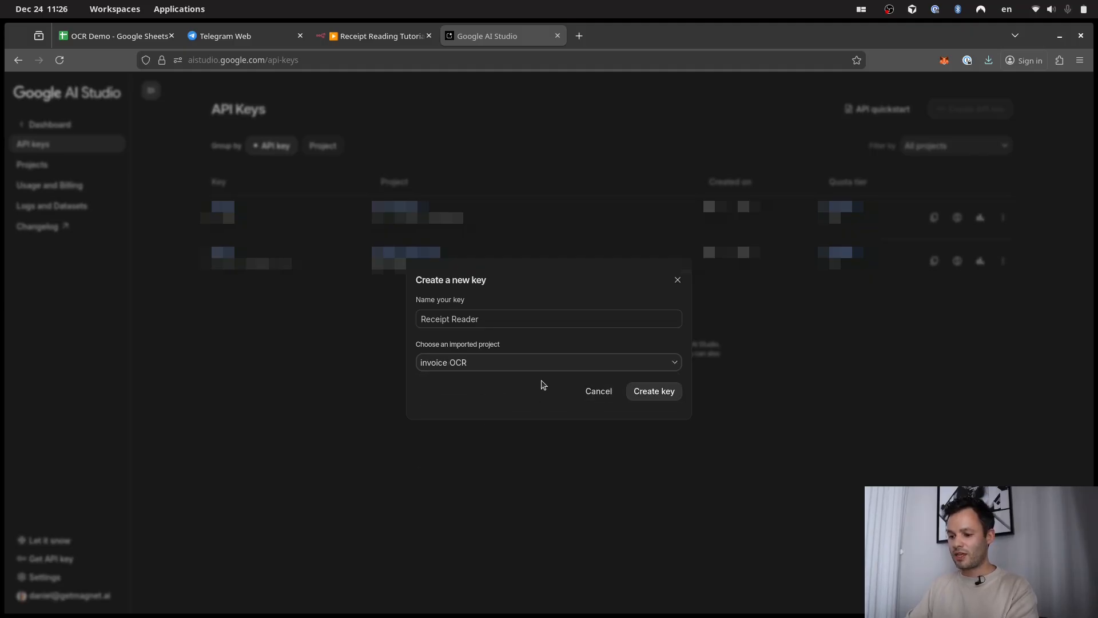
pyautogui.click(661, 394)
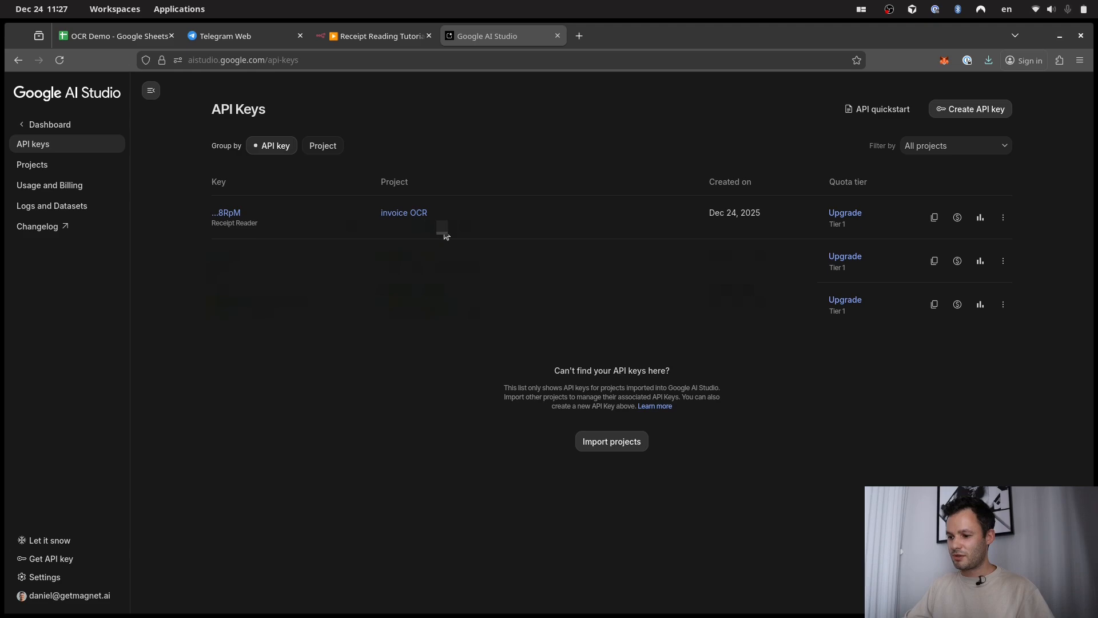
# Step: Copy the new Receipt Reader API key into the n8n Gemini credential's API Key field, then save and close the credential
pyautogui.click(935, 220)
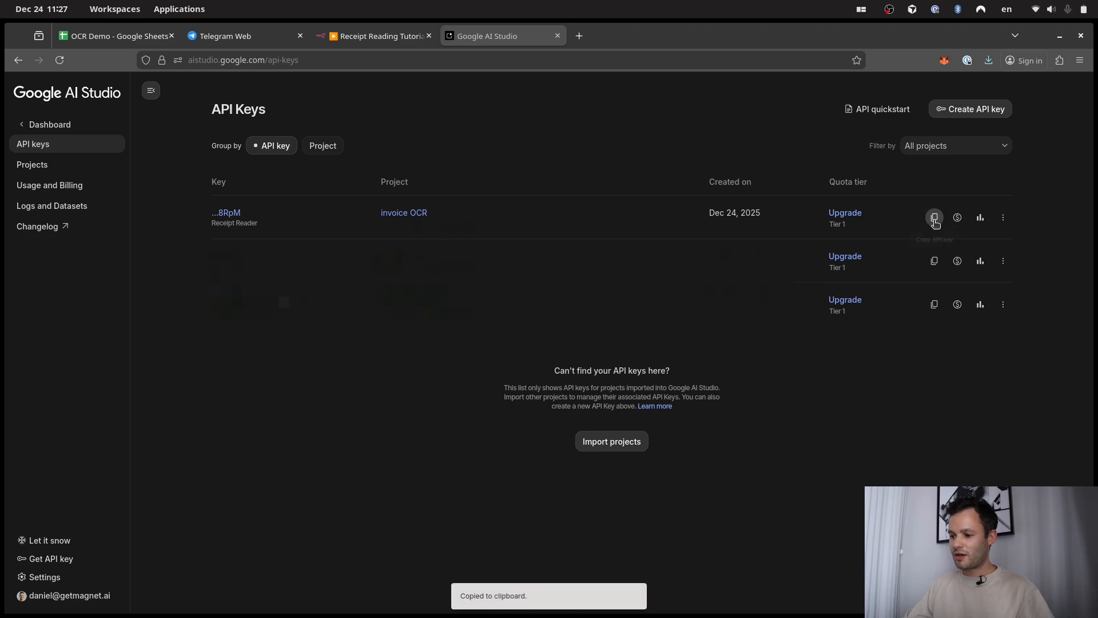
pyautogui.click(366, 37)
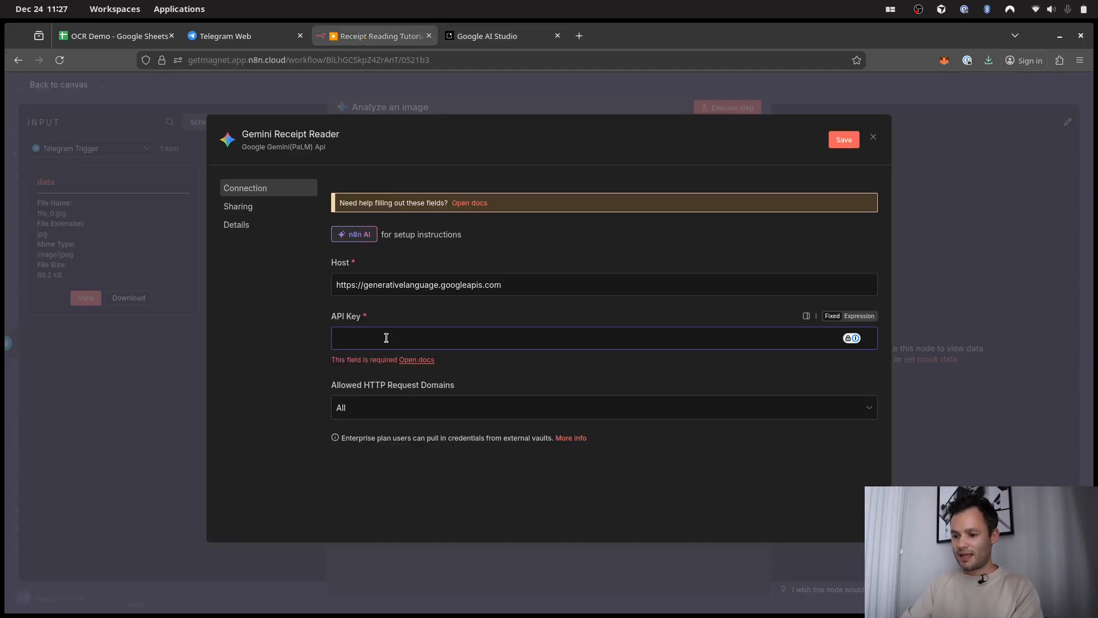
pyautogui.hotkey('ctrl', 'v')
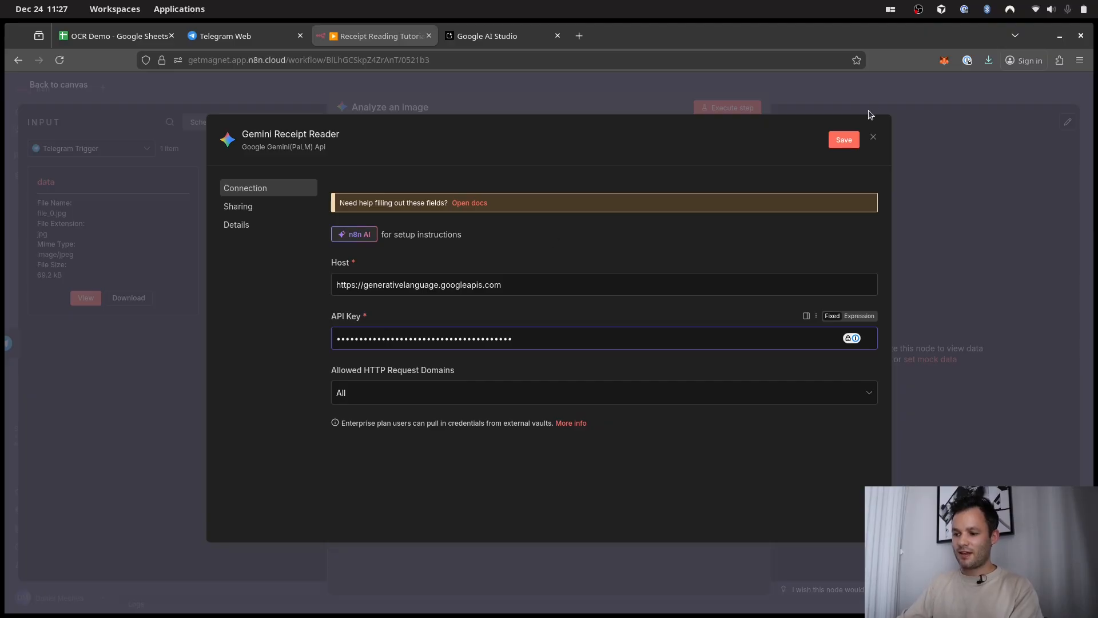
pyautogui.click(851, 140)
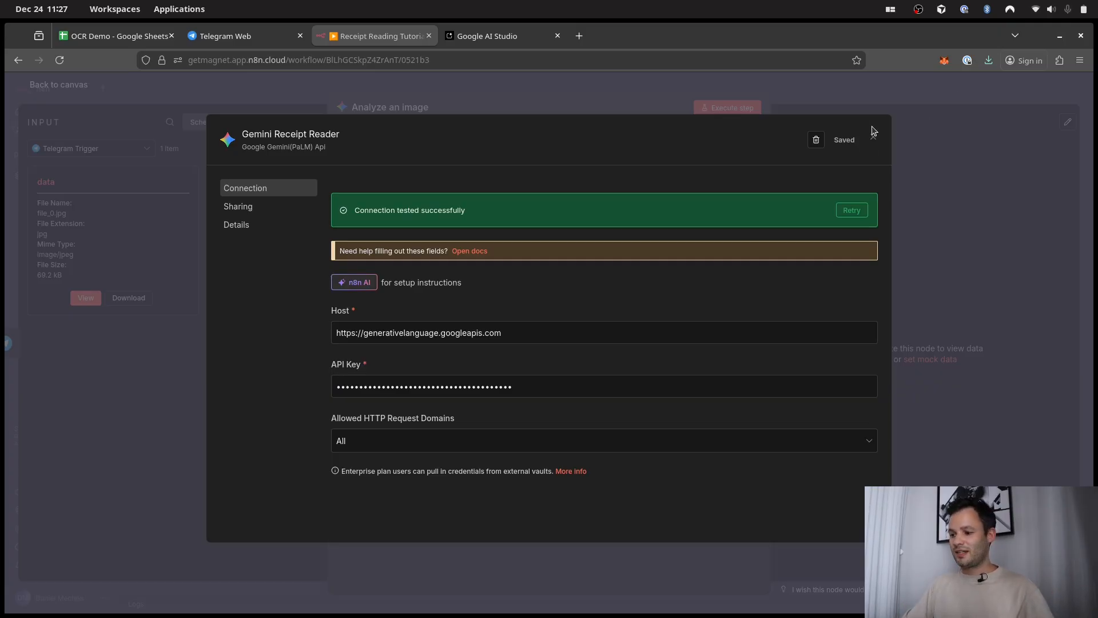
pyautogui.click(874, 137)
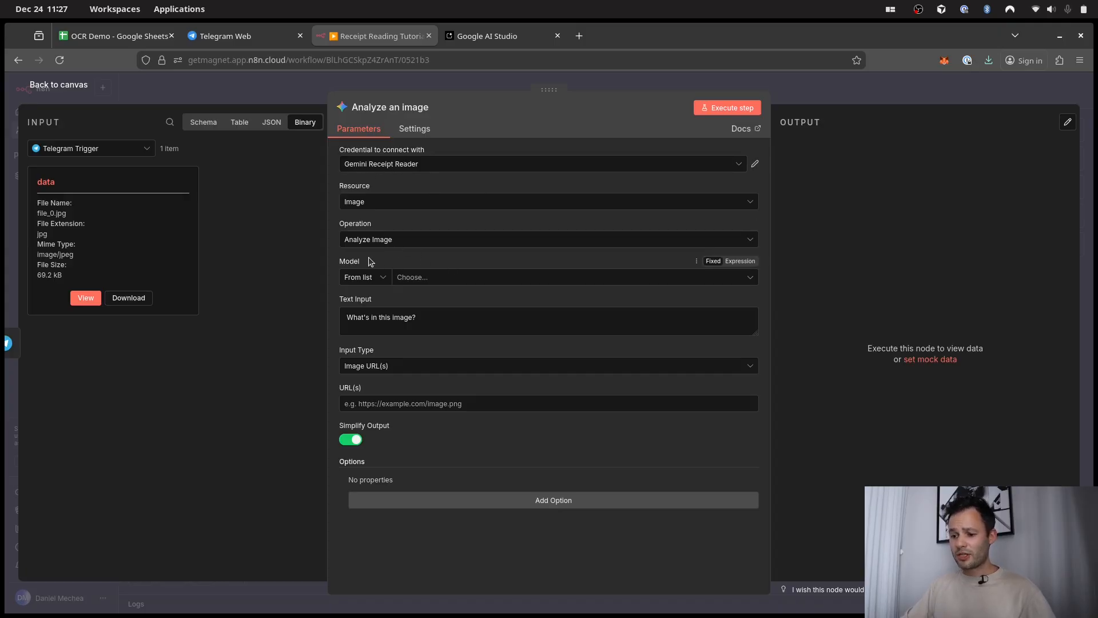
# Step: Set the Analyze an image node's model to models/gemini-3-flash-preview
pyautogui.click(438, 278)
pyautogui.scroll(-5, 434, 364)
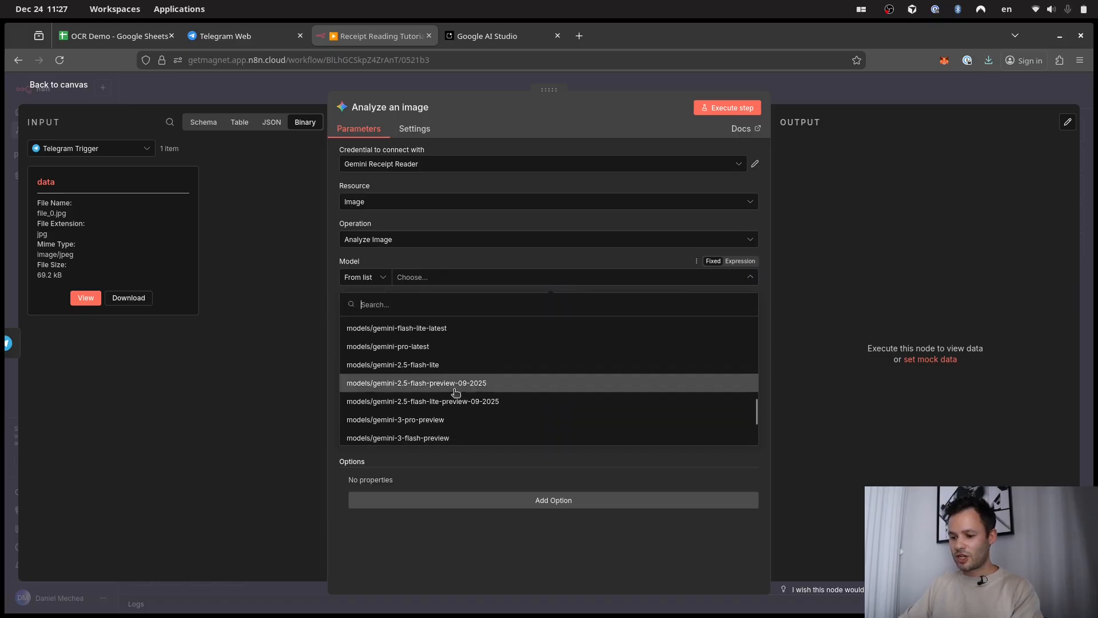
pyautogui.scroll(-3, 454, 392)
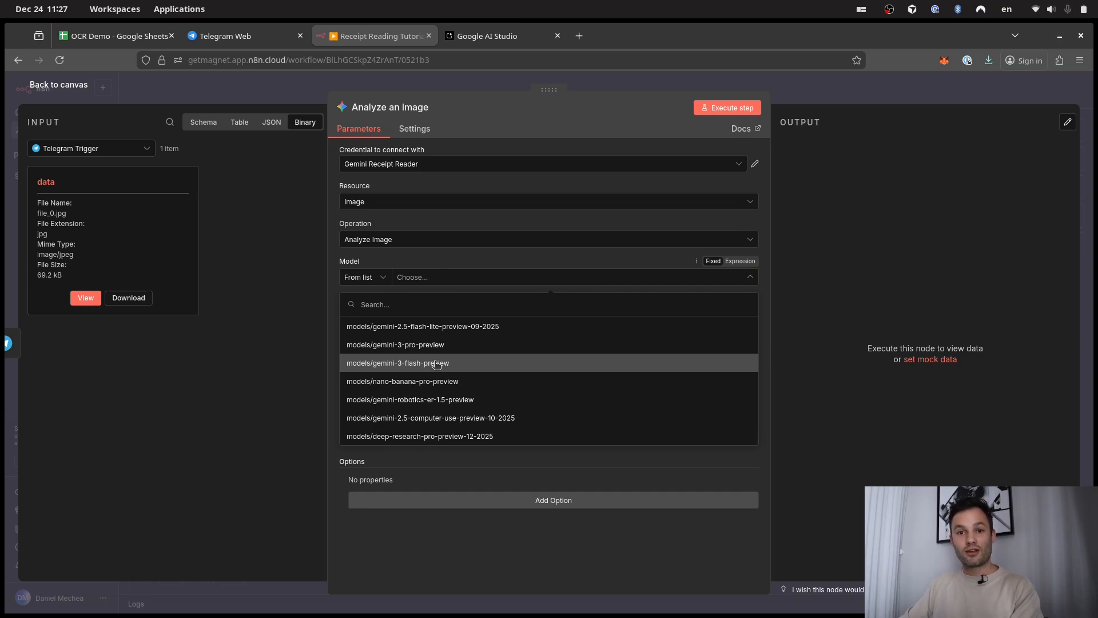
pyautogui.click(436, 364)
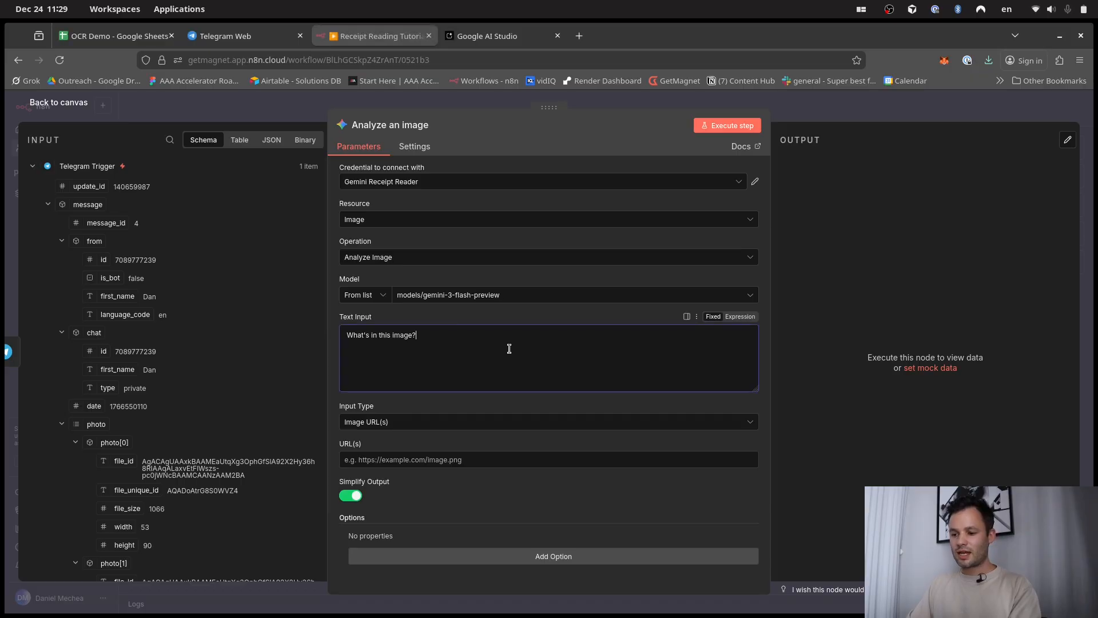
# Step: Replace the Analyze an image node's default prompt with "Transcript the contents of the receipt / invoice accurately."
pyautogui.moveTo(455, 327); pyautogui.dragTo(311, 321)
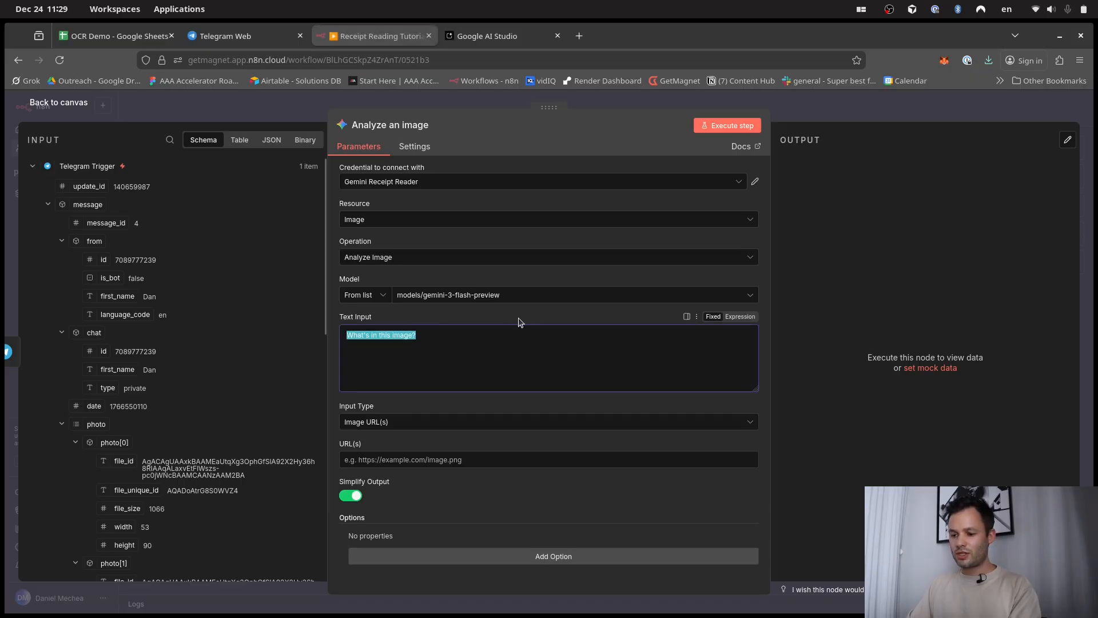
pyautogui.press('BackSpace')
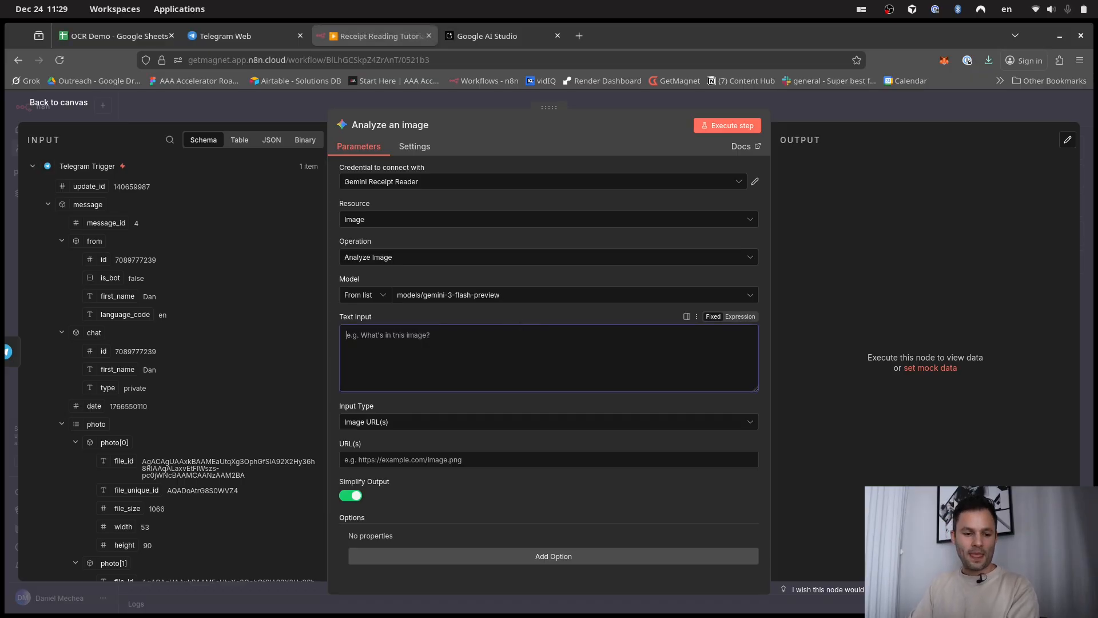
pyautogui.write('Transc')
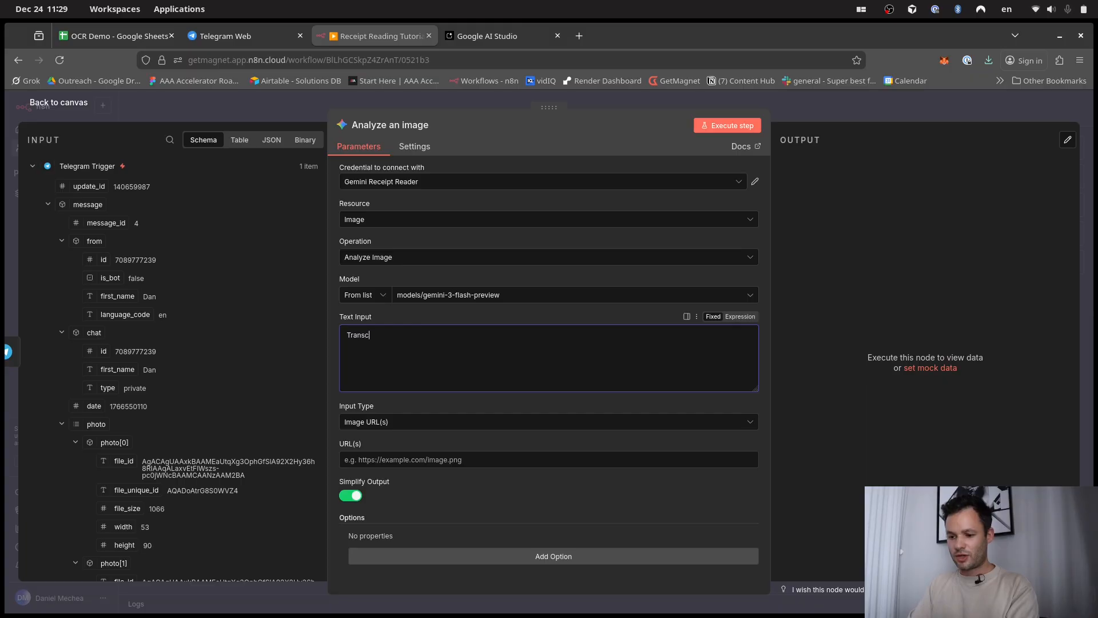
pyautogui.write('ript the contents')
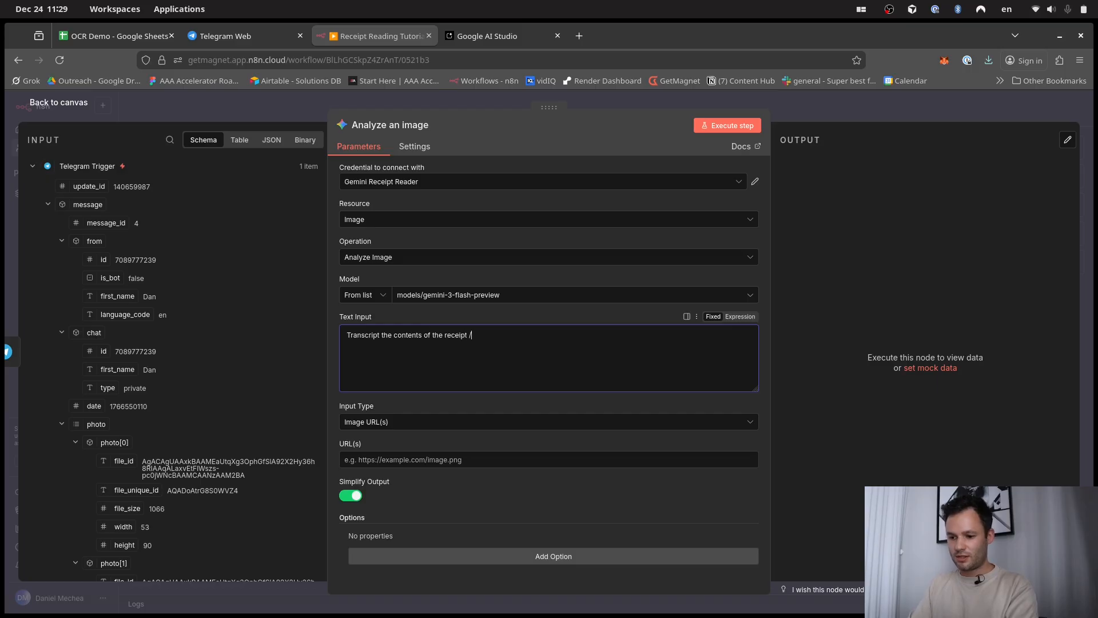
pyautogui.write('of the receipt / invoice accurately.')
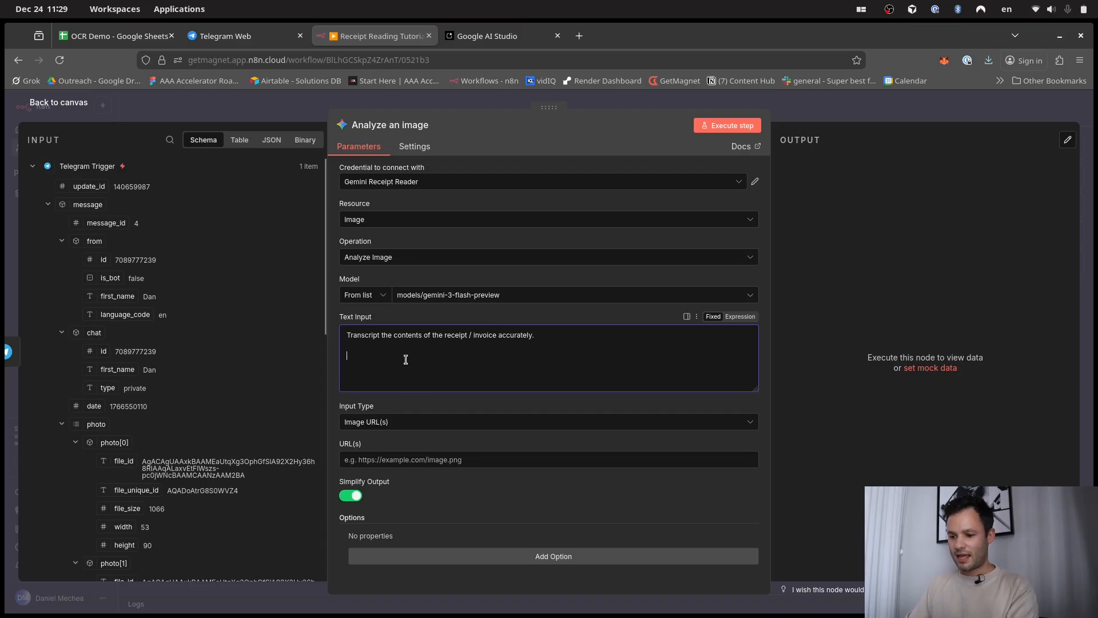
# Step: Add a separate line to the image prompt: "Ensure that you include the date, cost, vendor, invoice number and description."
pyautogui.write('Esnur')
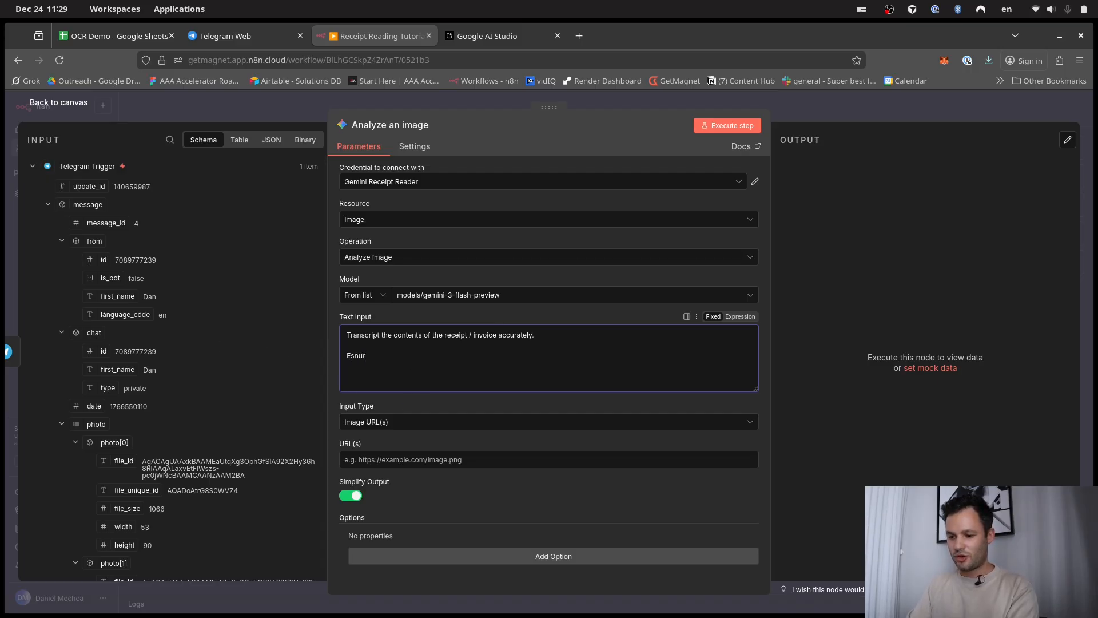
pyautogui.write('e ')
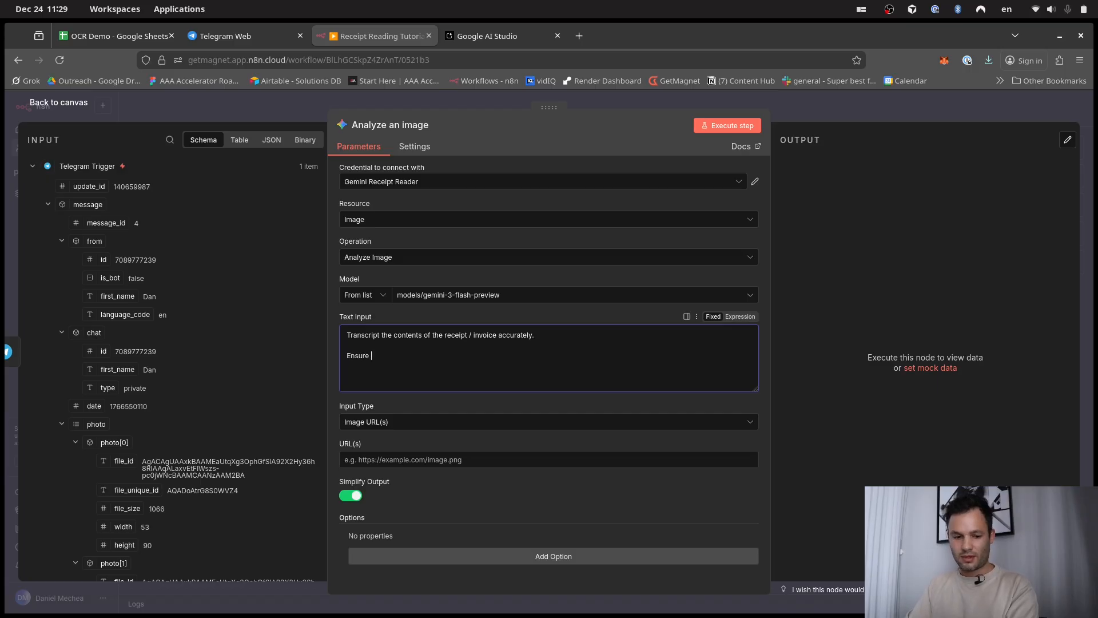
pyautogui.write('that you inclu')
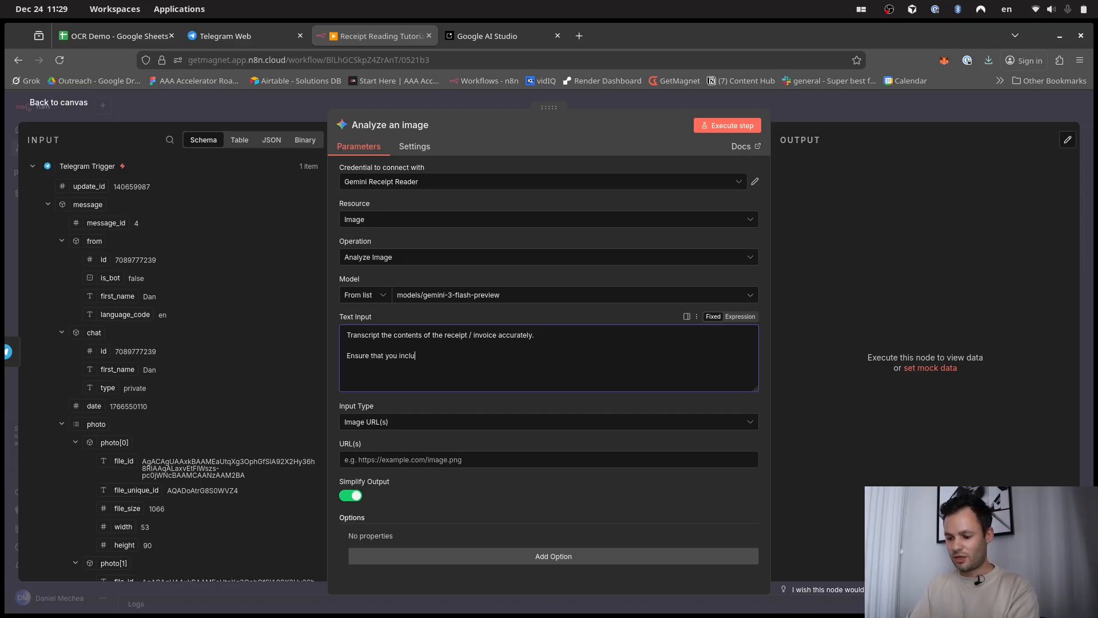
pyautogui.write('de the date')
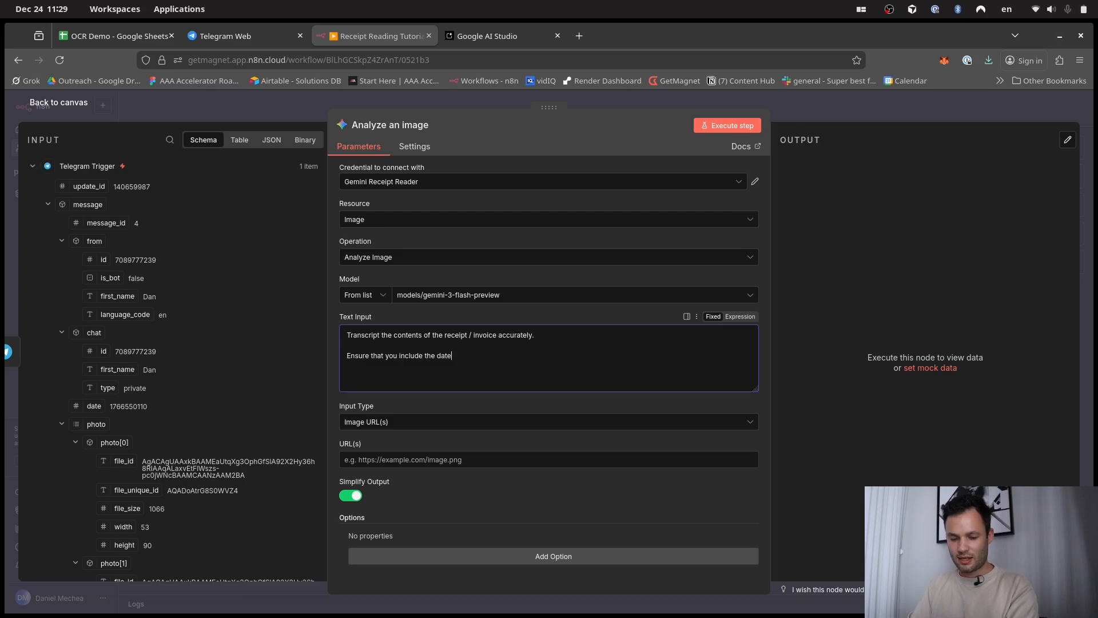
pyautogui.write(', cost, ven')
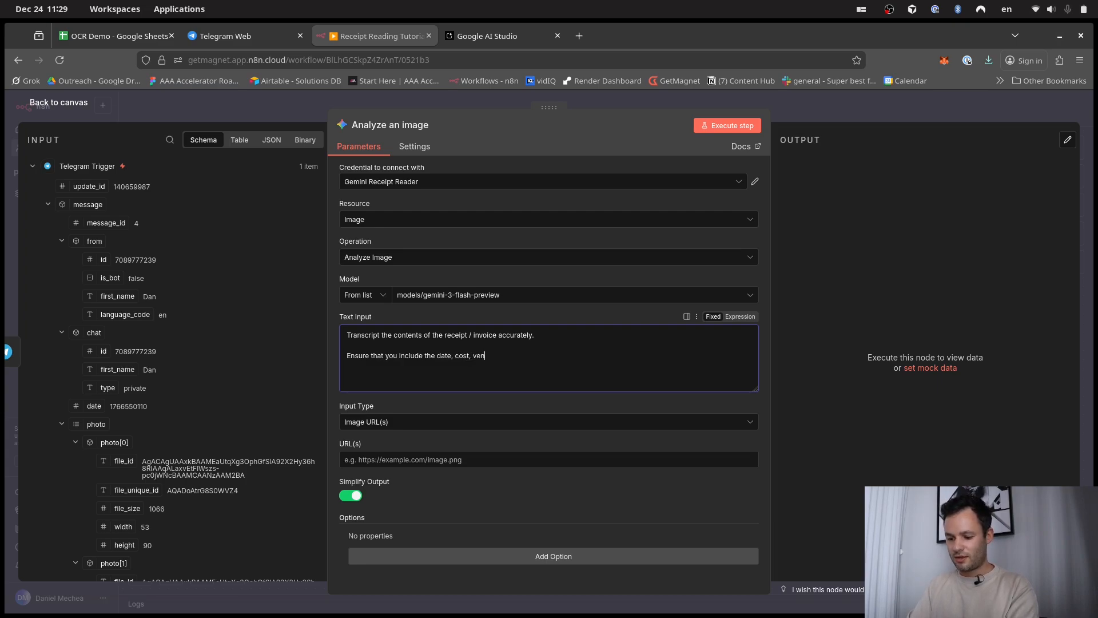
pyautogui.write('dor, inc')
pyautogui.write('oice numb')
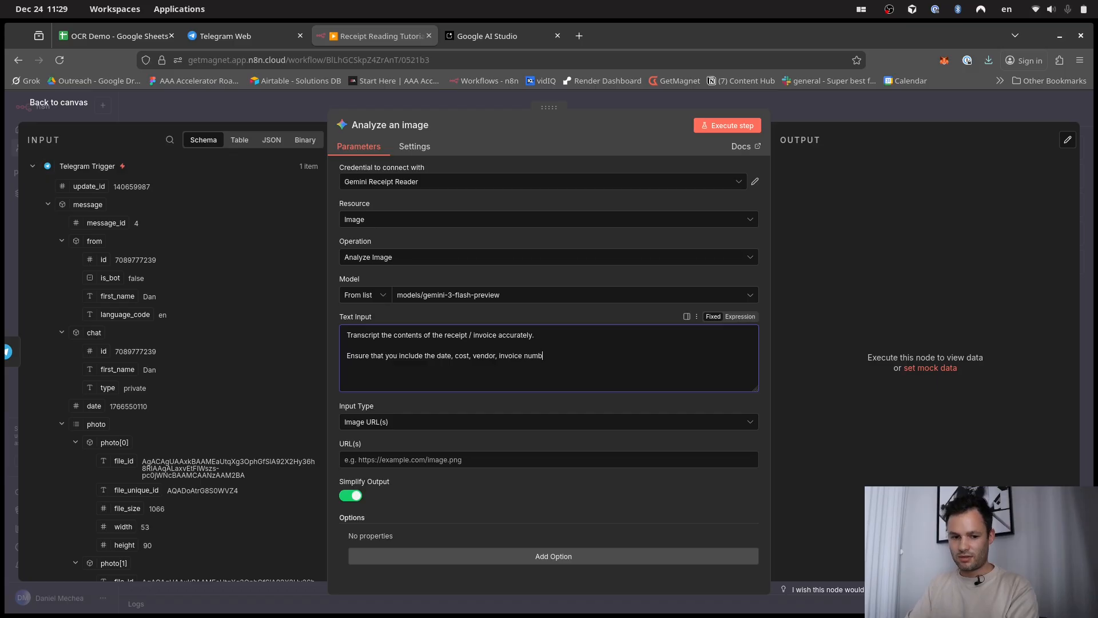
pyautogui.write('er and description.')
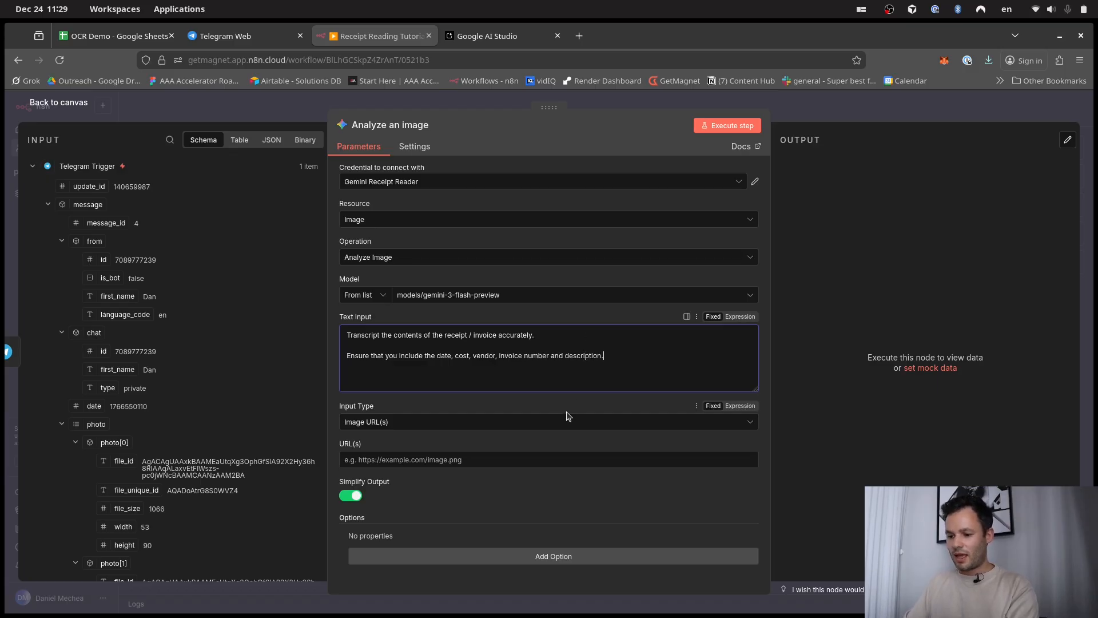
# Step: Set the Analyze an image node's input type to Binary File(s) and check the Telegram Trigger's incoming binary data
pyautogui.click(449, 424)
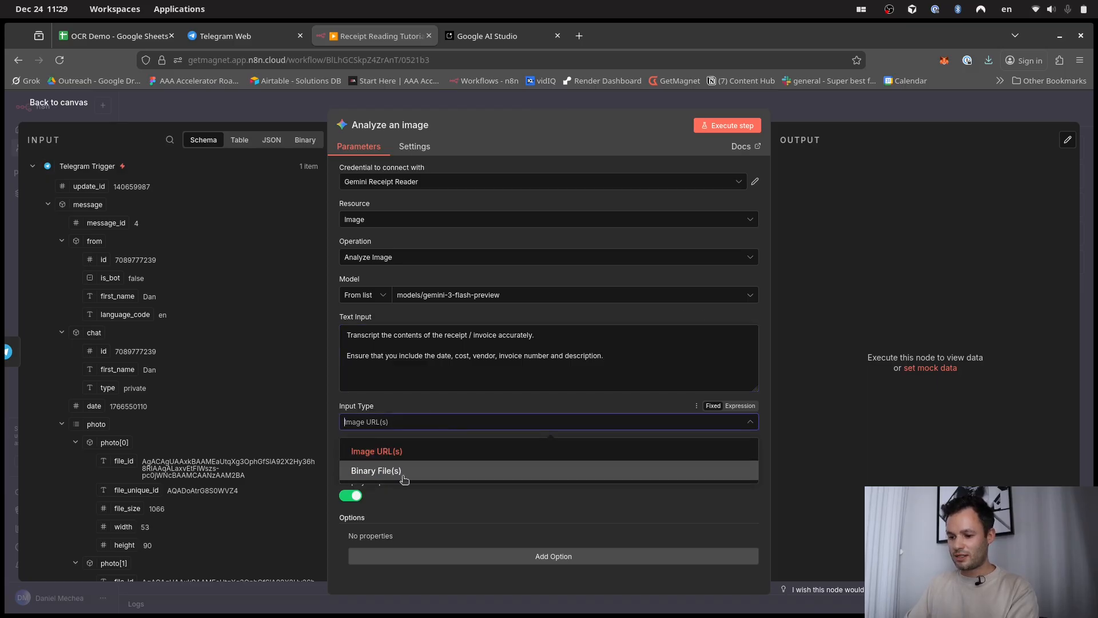
pyautogui.click(404, 471)
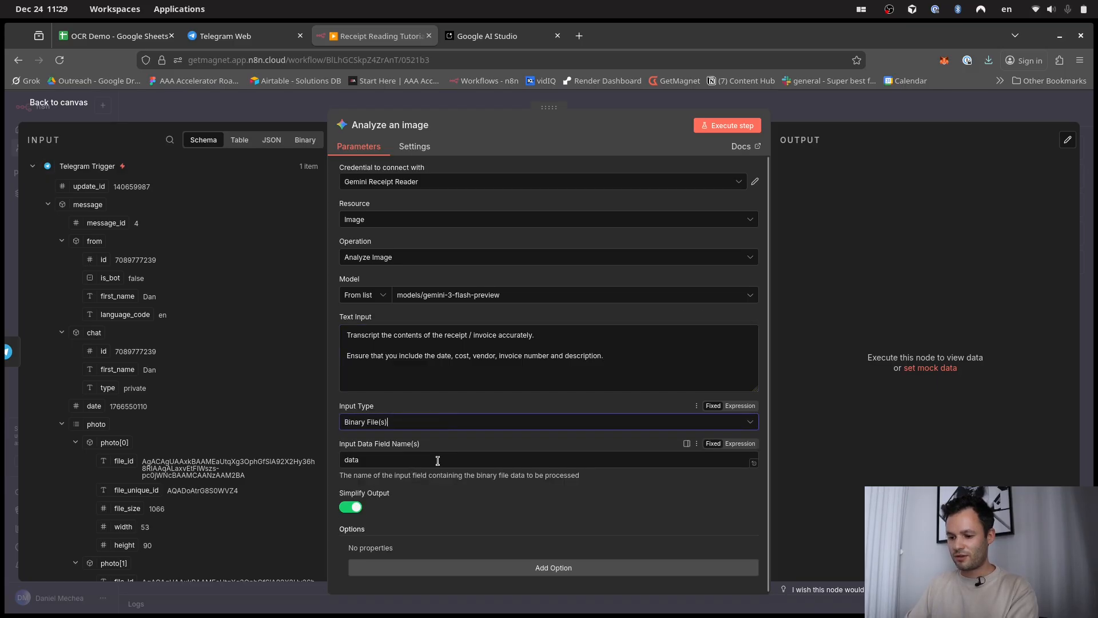
pyautogui.scroll(-8, 199, 238)
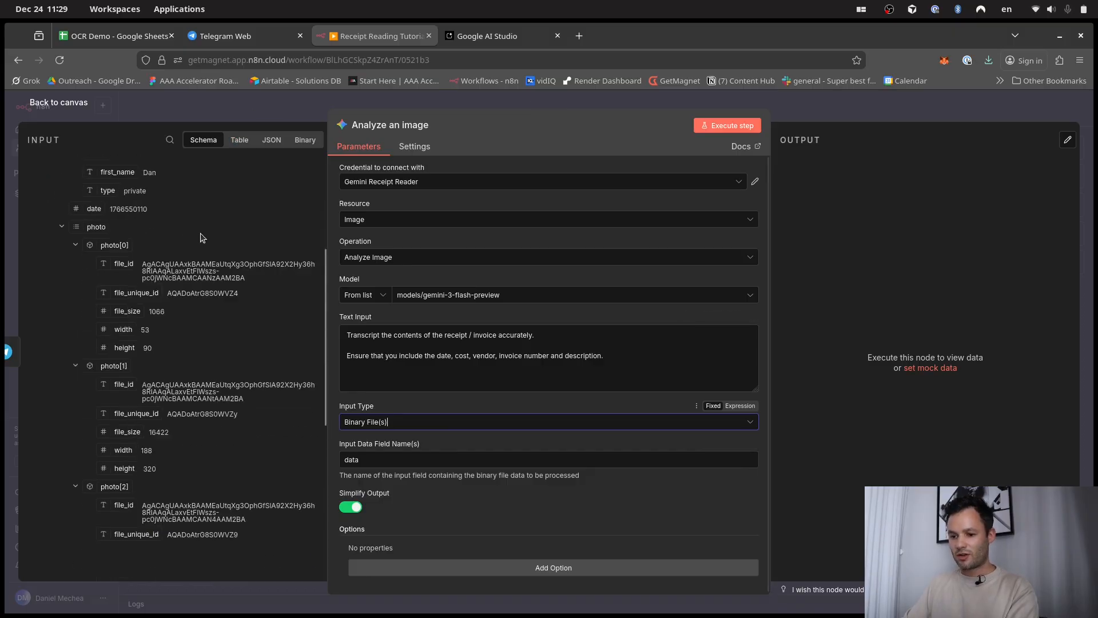
pyautogui.scroll(-1, 400, 429)
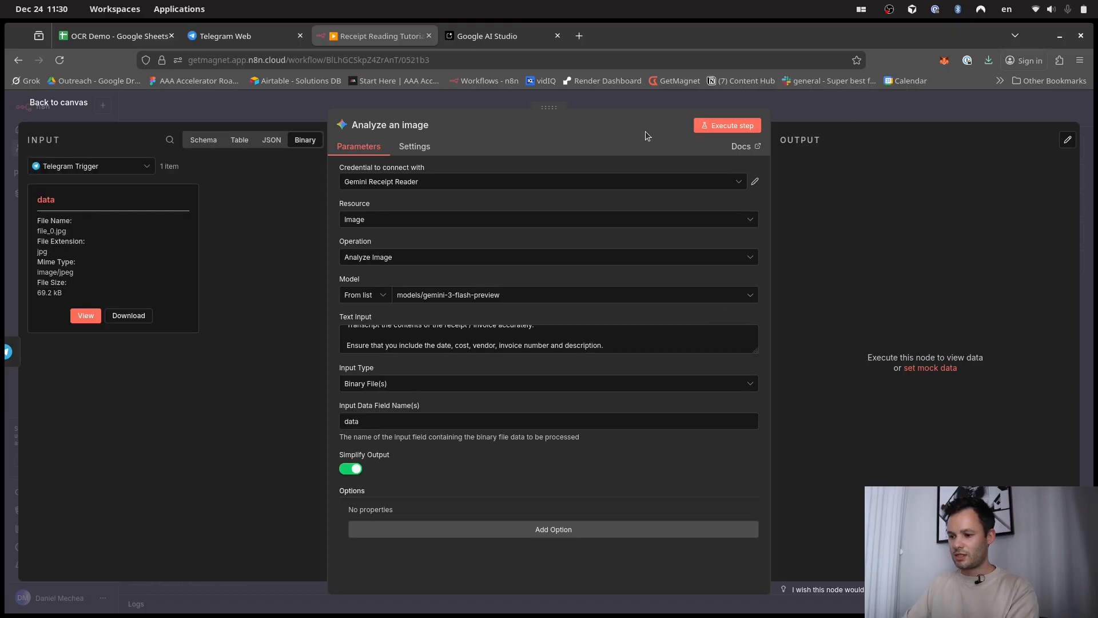
# Step: Run the Analyze an image node, review the transcription text in its output, and return to the canvas
pyautogui.click(738, 128)
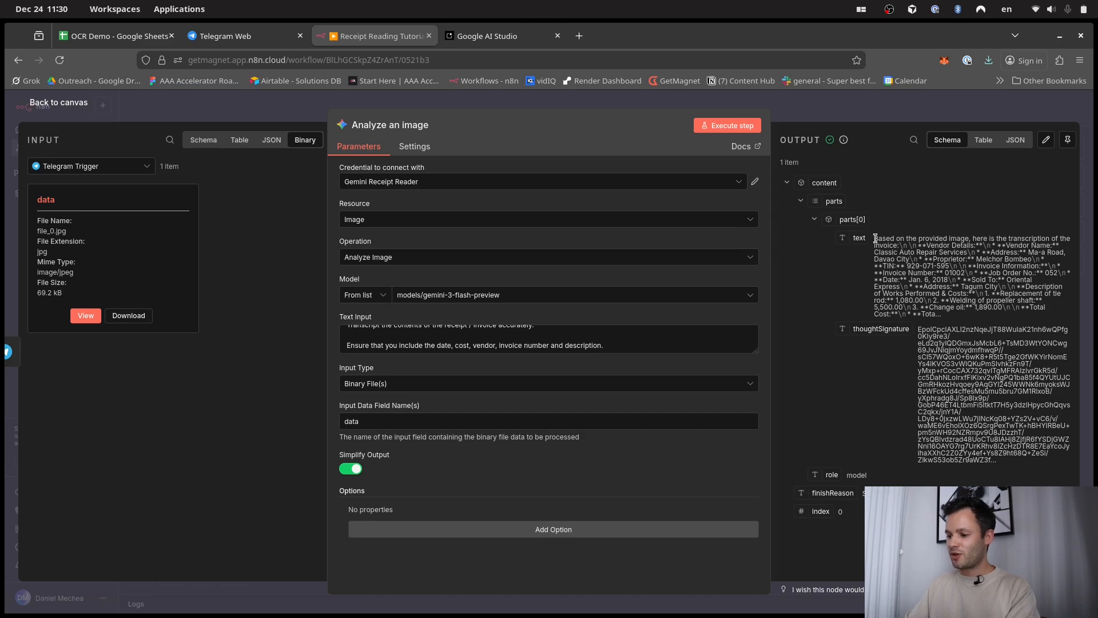
pyautogui.moveTo(874, 239); pyautogui.dragTo(981, 324)
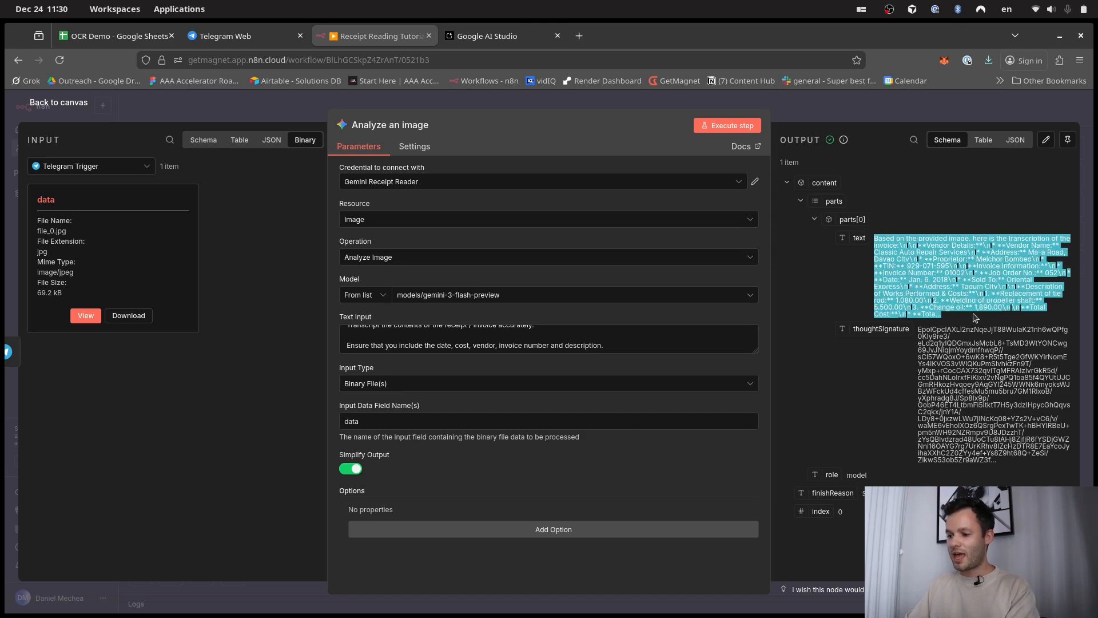
pyautogui.click(974, 278)
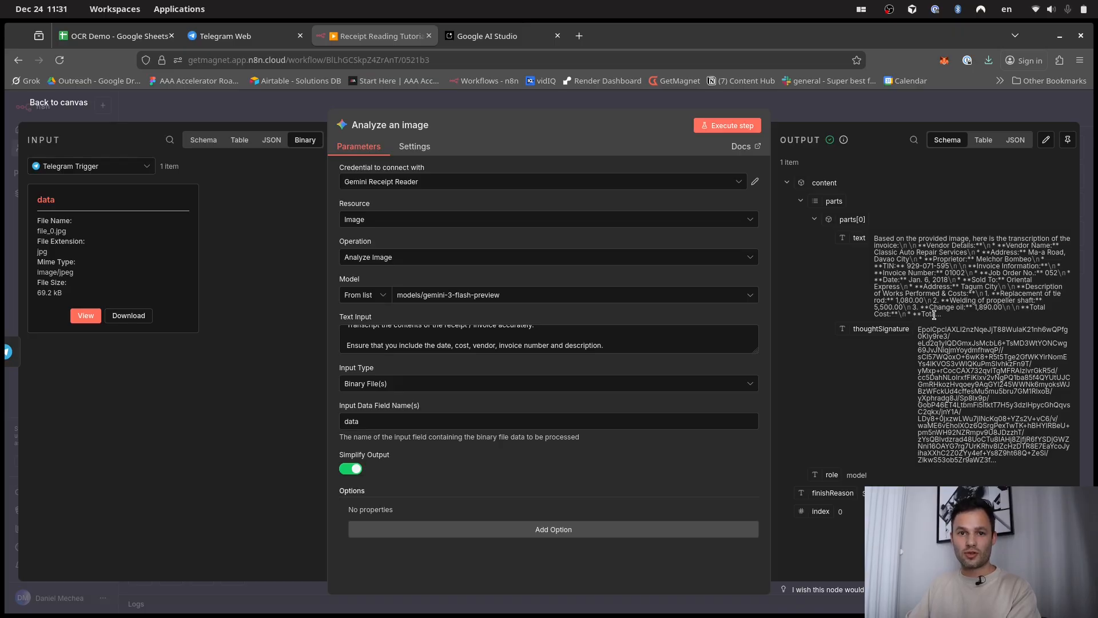
pyautogui.press('Escape')
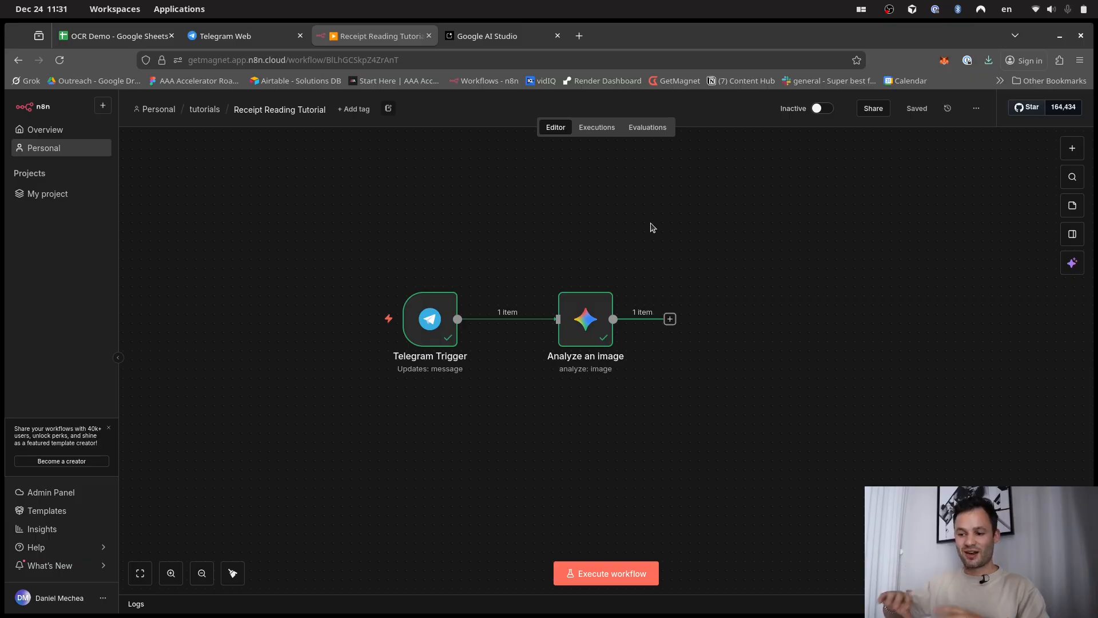
# Step: Add an Information Extractor AI node after the Analyze an image node
pyautogui.moveTo(721, 265); pyautogui.dragTo(610, 261)
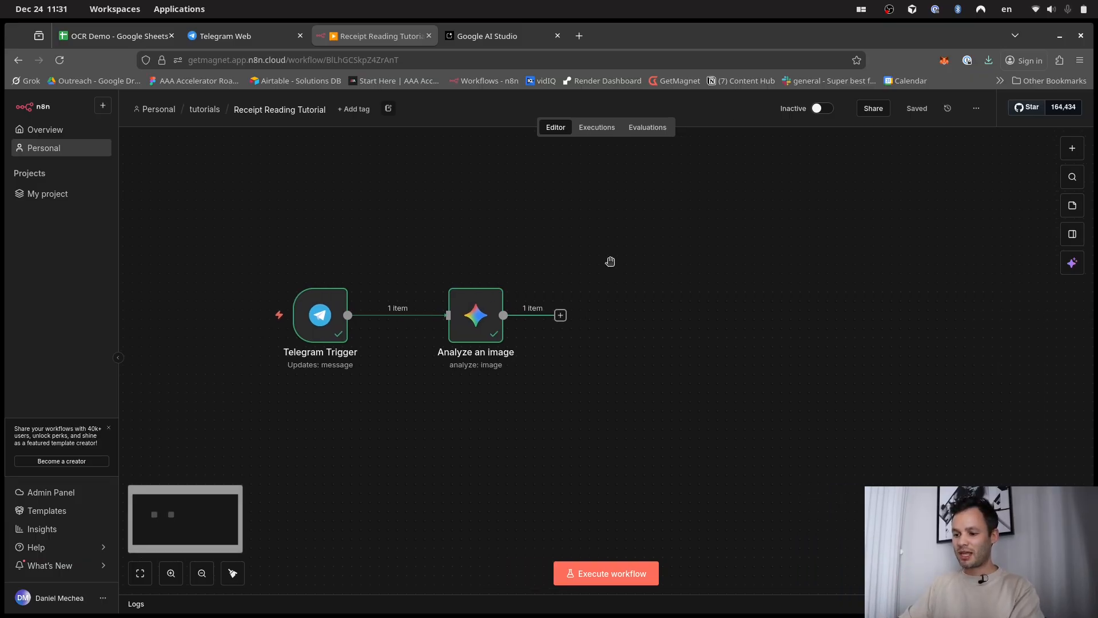
pyautogui.click(561, 316)
pyautogui.click(589, 328)
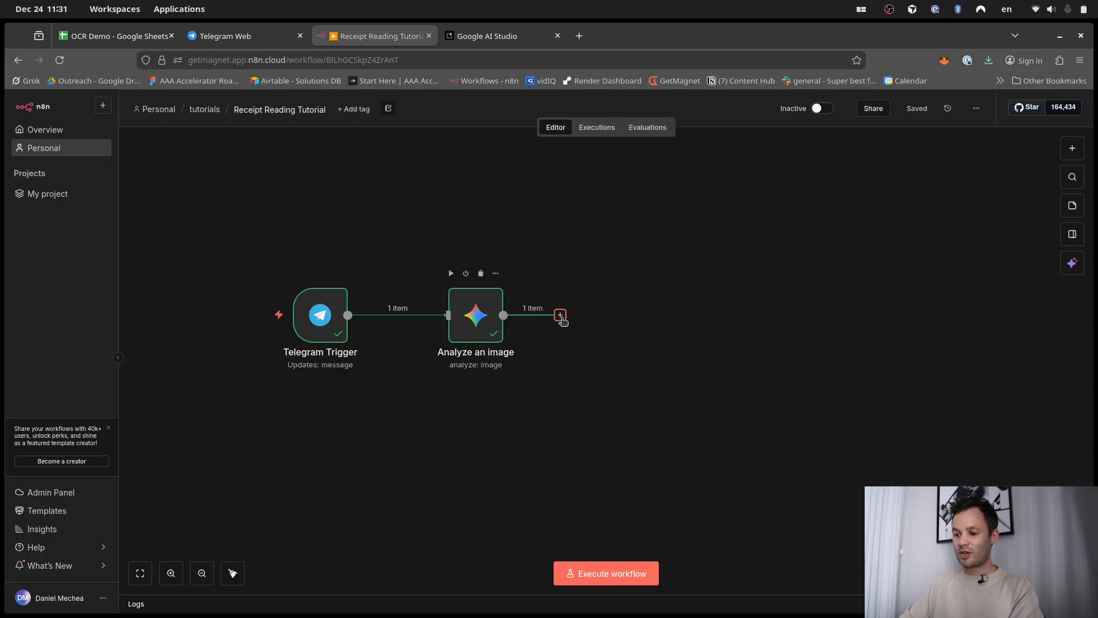
pyautogui.click(560, 315)
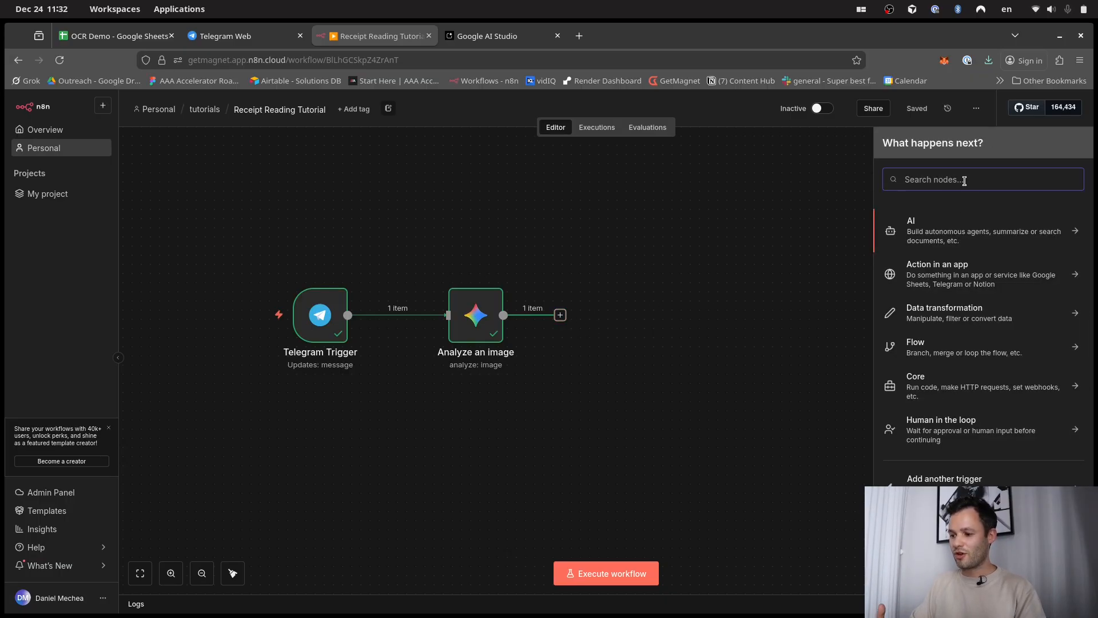
pyautogui.click(961, 236)
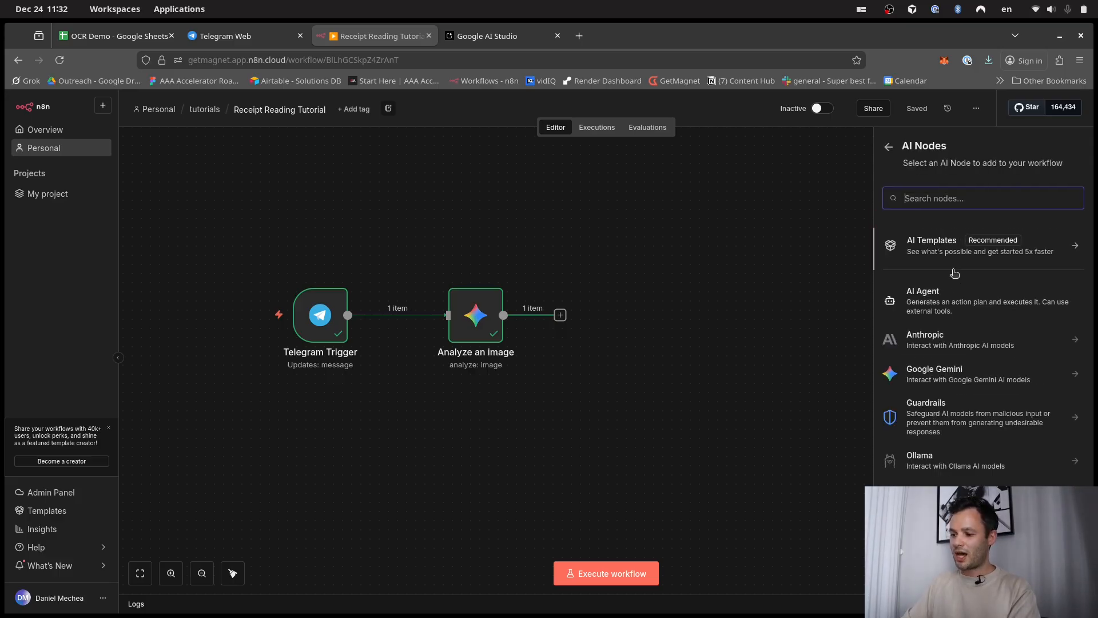
pyautogui.scroll(-3, 973, 338)
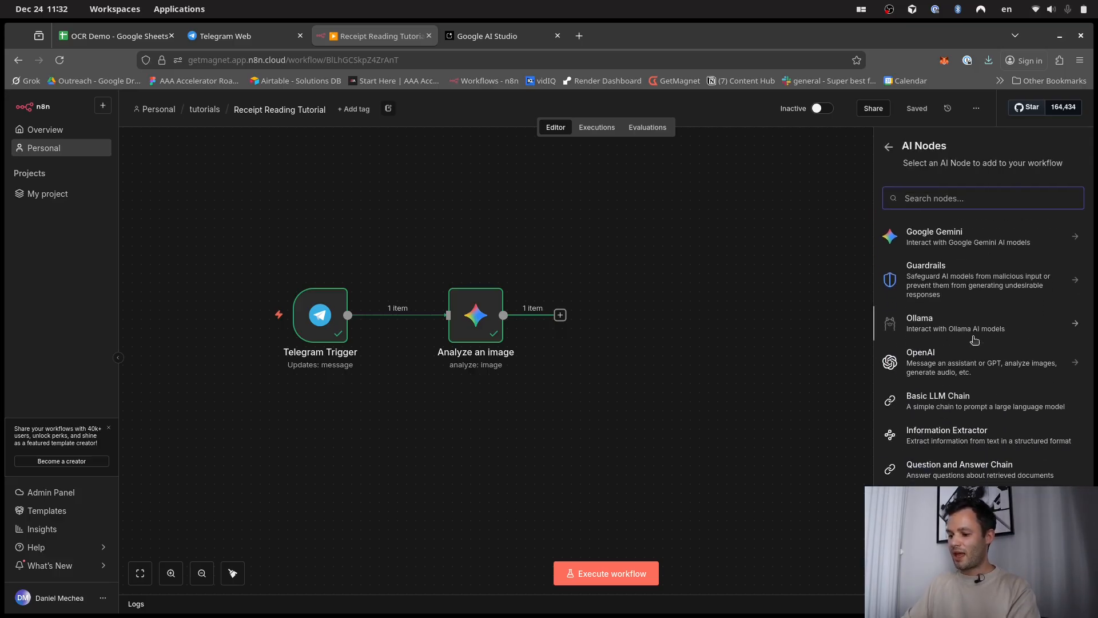
pyautogui.click(967, 441)
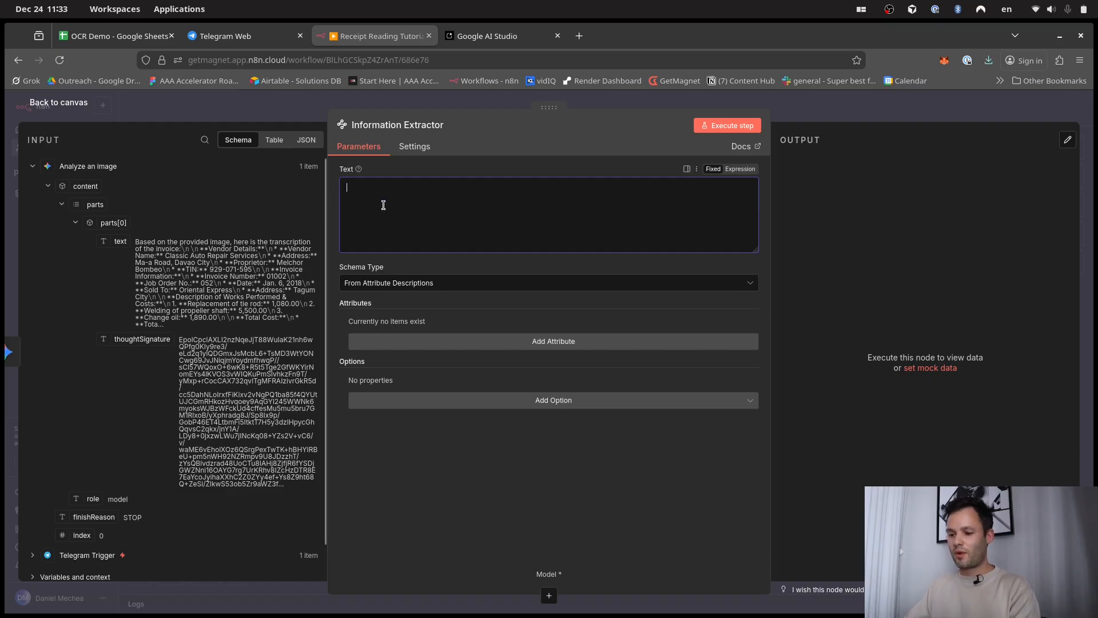
# Step: Enter "Extract the key details from the invoice transcript provided:" as the Information Extractor's text
pyautogui.write('Extra')
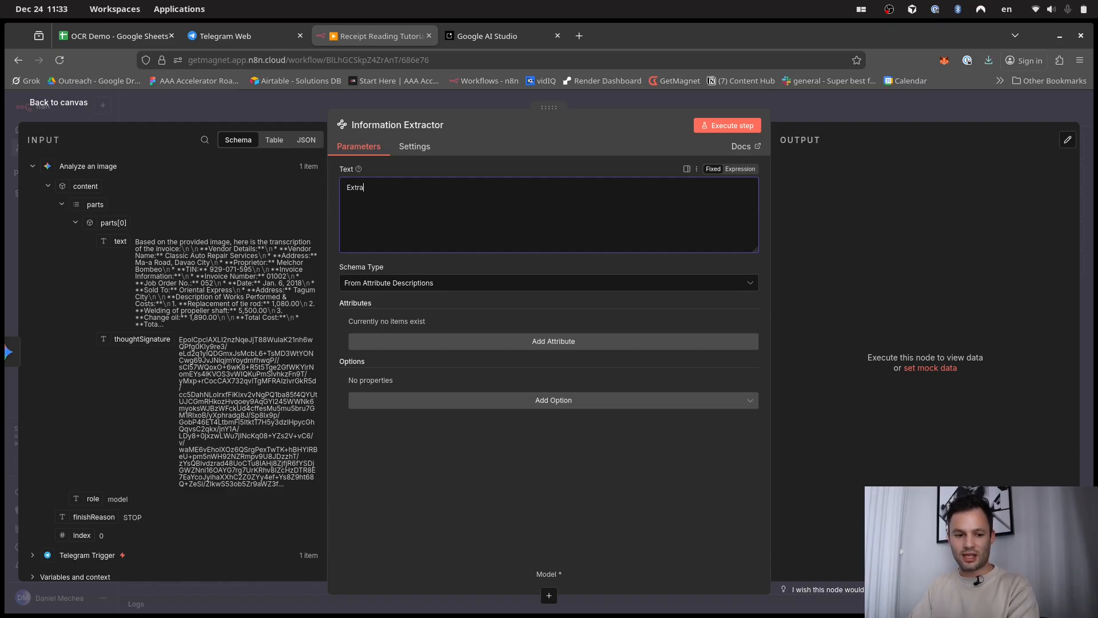
pyautogui.write('ct the key d')
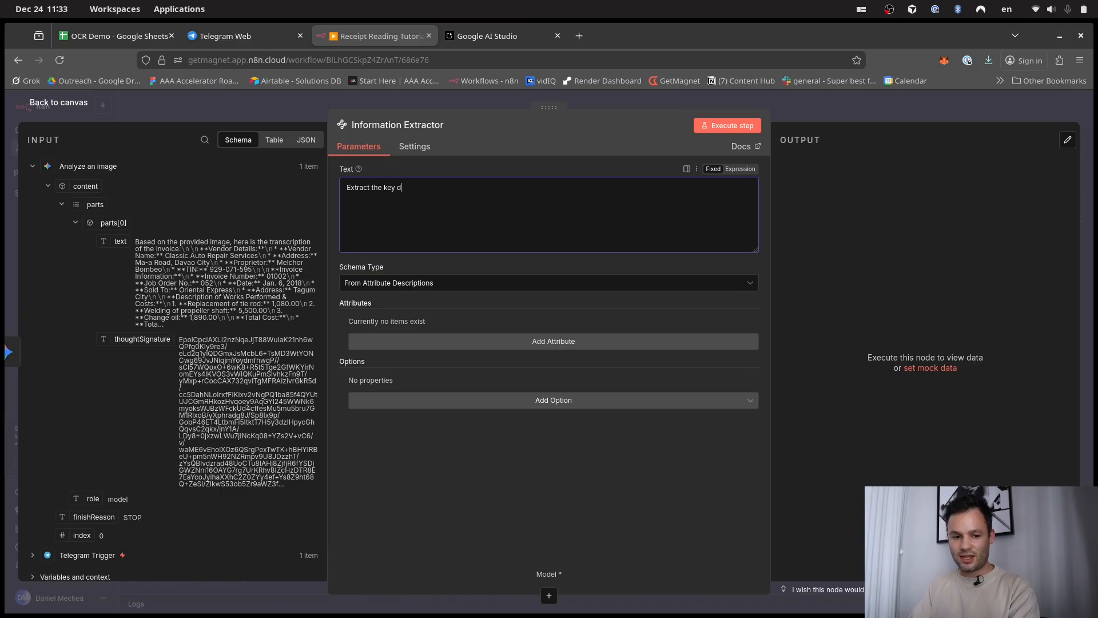
pyautogui.write('etails from the in')
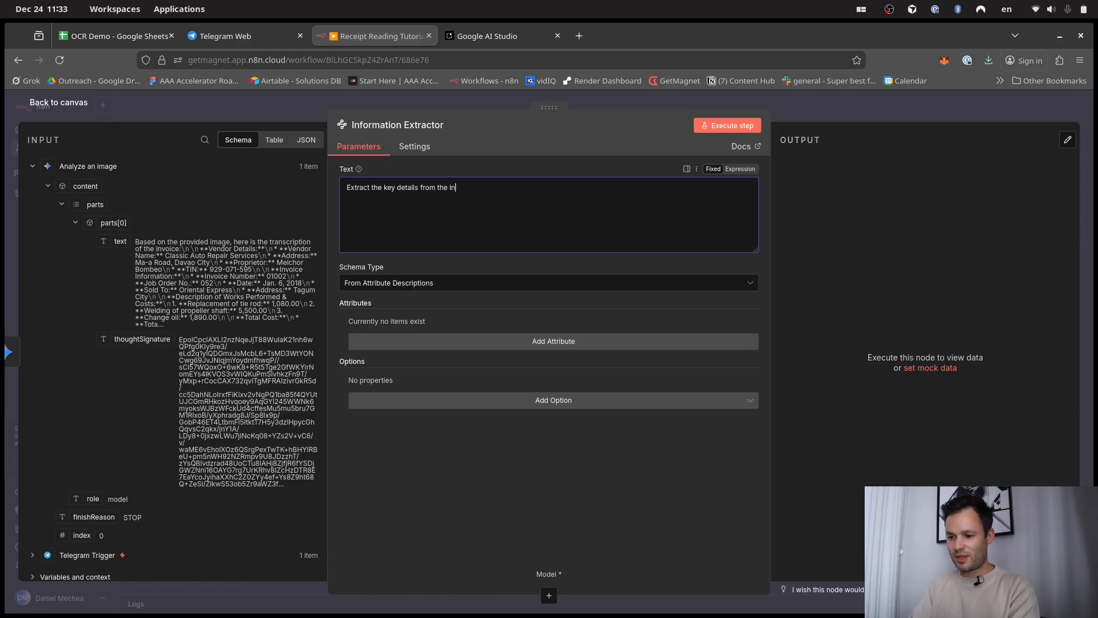
pyautogui.write('voice trascript provide')
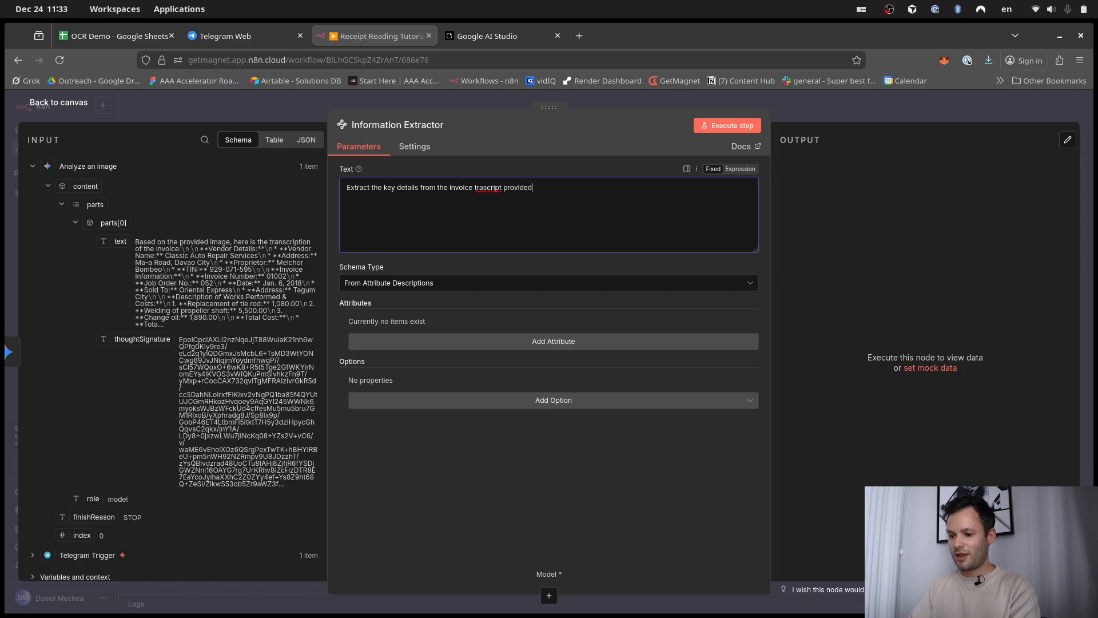
pyautogui.write('d')
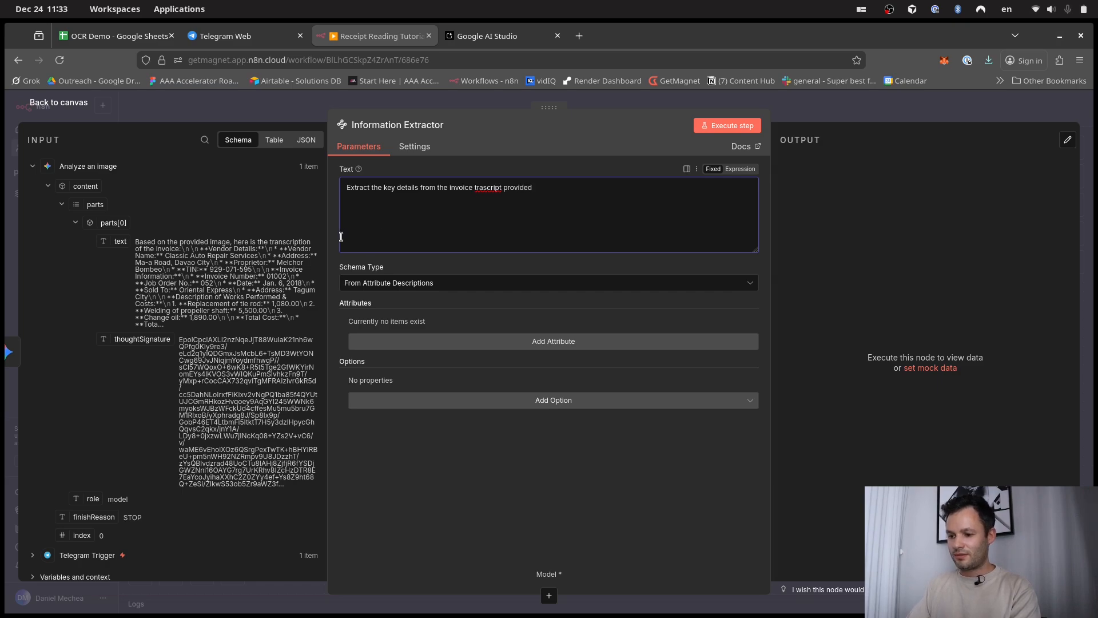
pyautogui.click(482, 188)
pyautogui.write('ns')
pyautogui.click(588, 188)
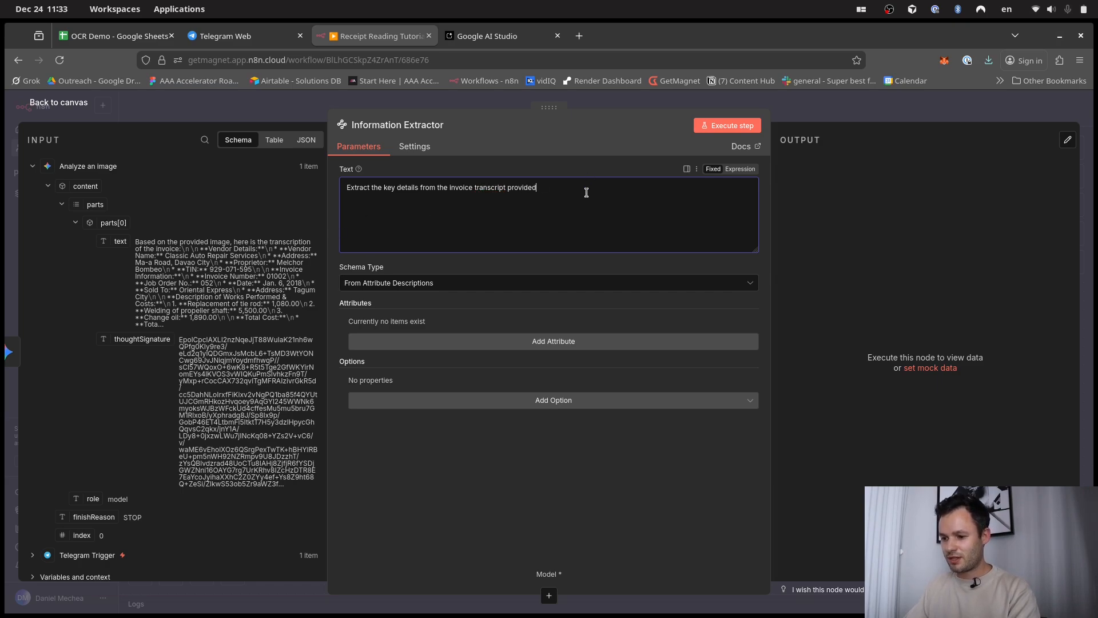
pyautogui.write(':')
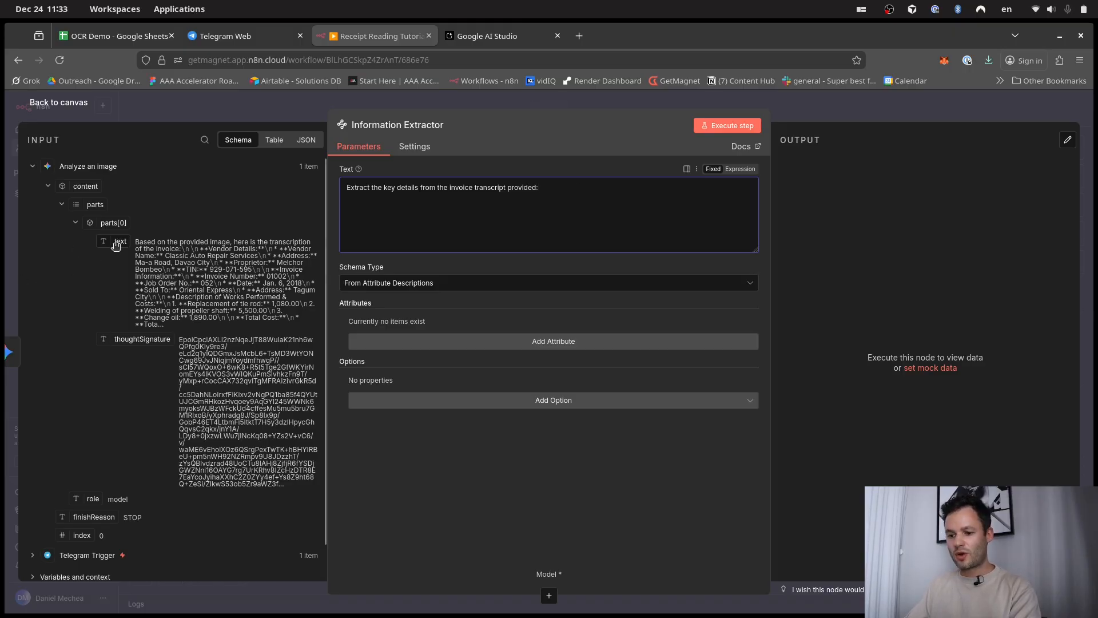
# Step: Insert the image analysis text as {{ $json.content.parts[0].text }} below the Information Extractor's instruction, without a leading space
pyautogui.moveTo(118, 244); pyautogui.dragTo(362, 214)
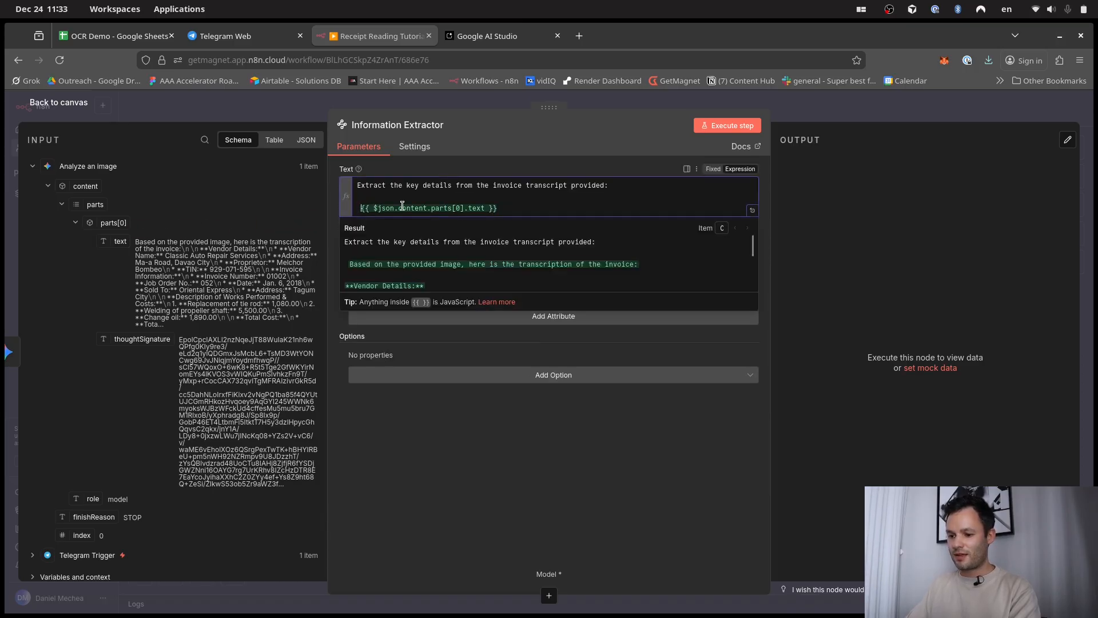
pyautogui.press('BackSpace')
pyautogui.click(493, 194)
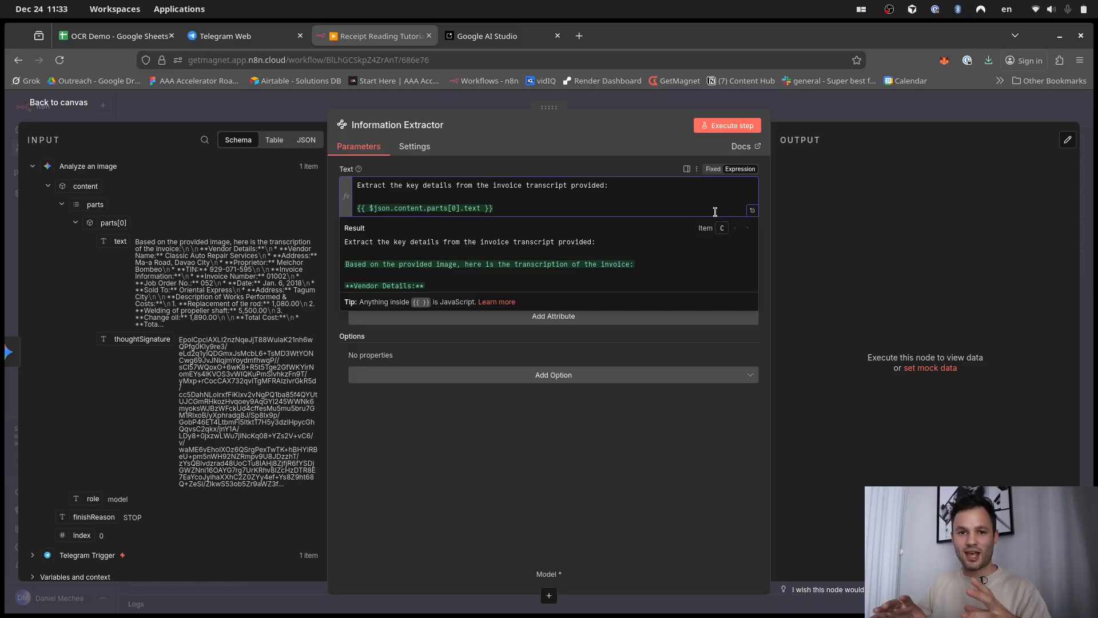
# Step: Examine the full preview of the Information Extractor's text expression with the inserted invoice transcription, and return to the node's settings
pyautogui.click(753, 212)
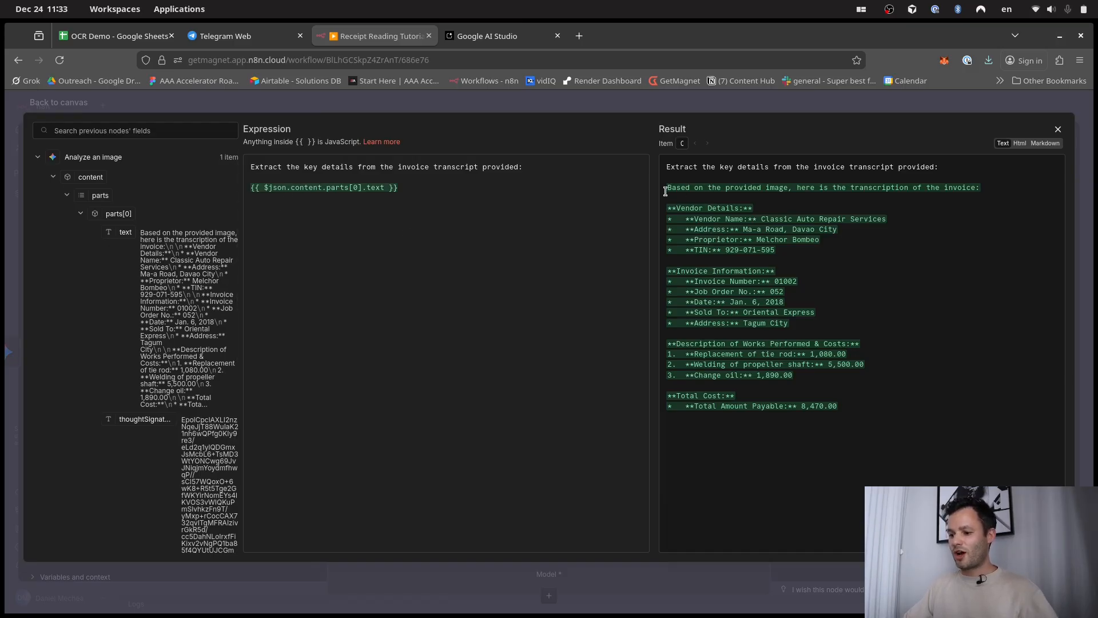
pyautogui.moveTo(667, 188); pyautogui.dragTo(730, 218)
pyautogui.click(727, 227)
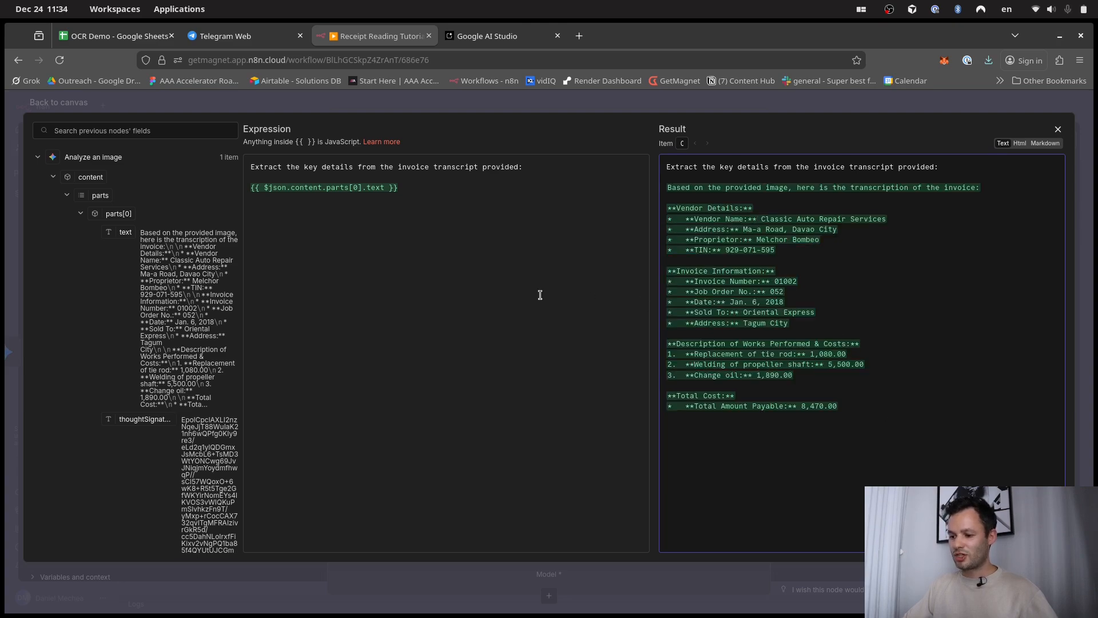
pyautogui.press('Escape')
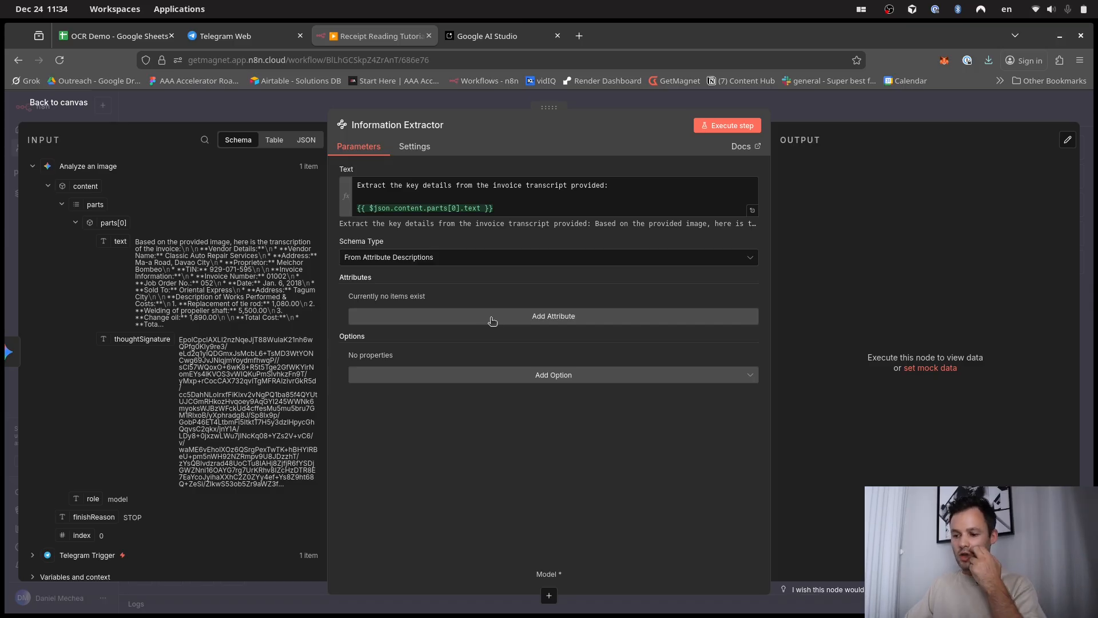
# Step: Add an attribute named Date to the Information Extractor with the description "The Date, Format YYYY-MM-DD"
pyautogui.click(492, 316)
pyautogui.click(417, 314)
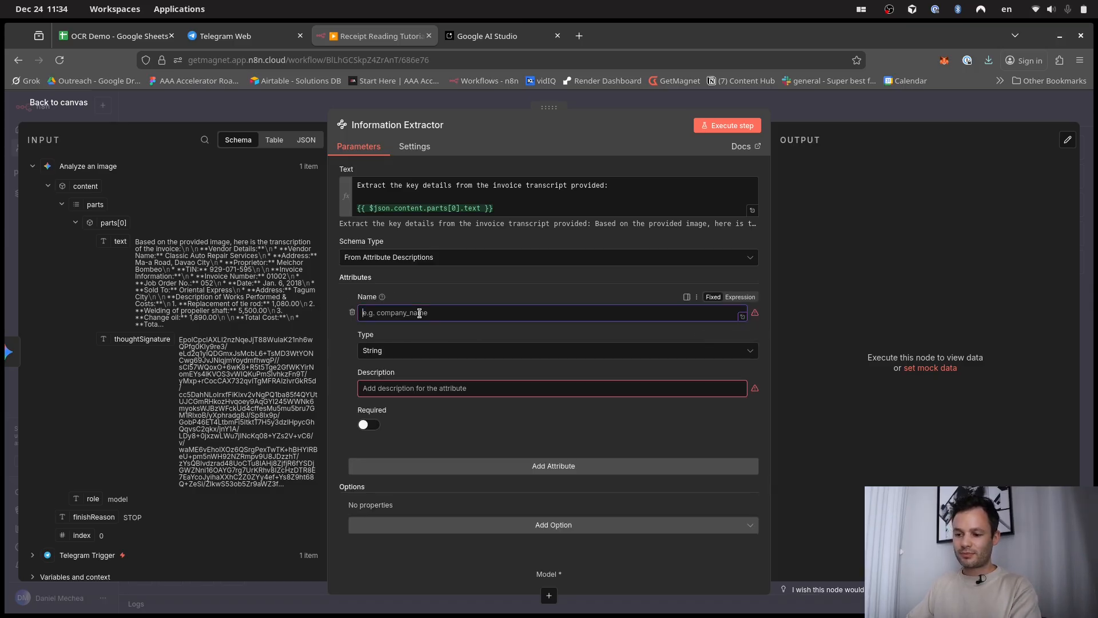
pyautogui.write('d')
pyautogui.press('BackSpace')
pyautogui.write('D')
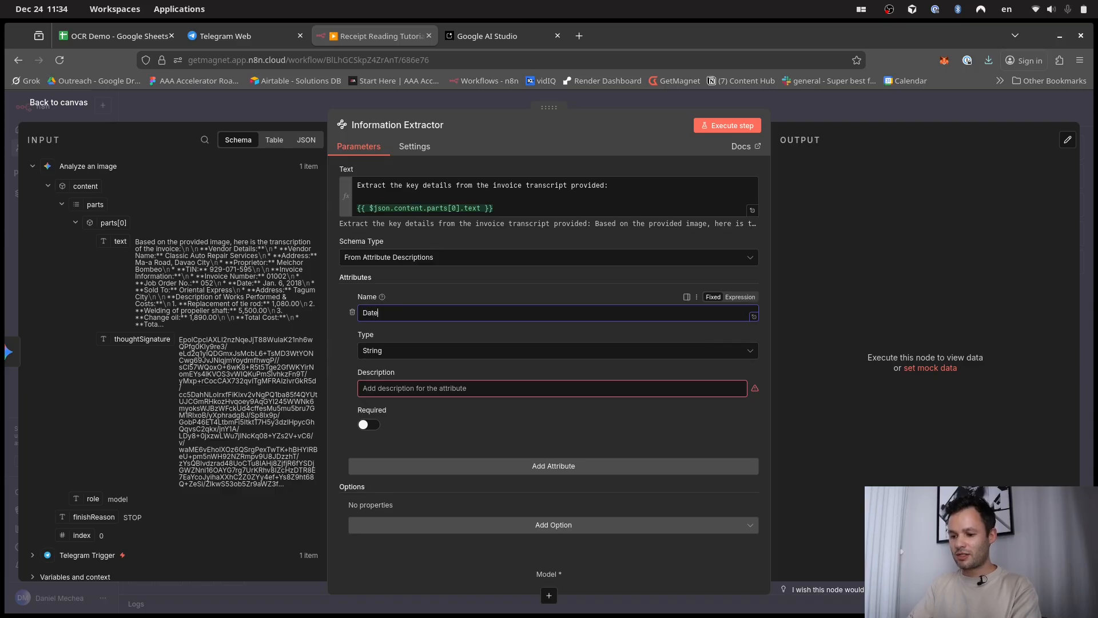
pyautogui.write('ate')
pyautogui.click(447, 388)
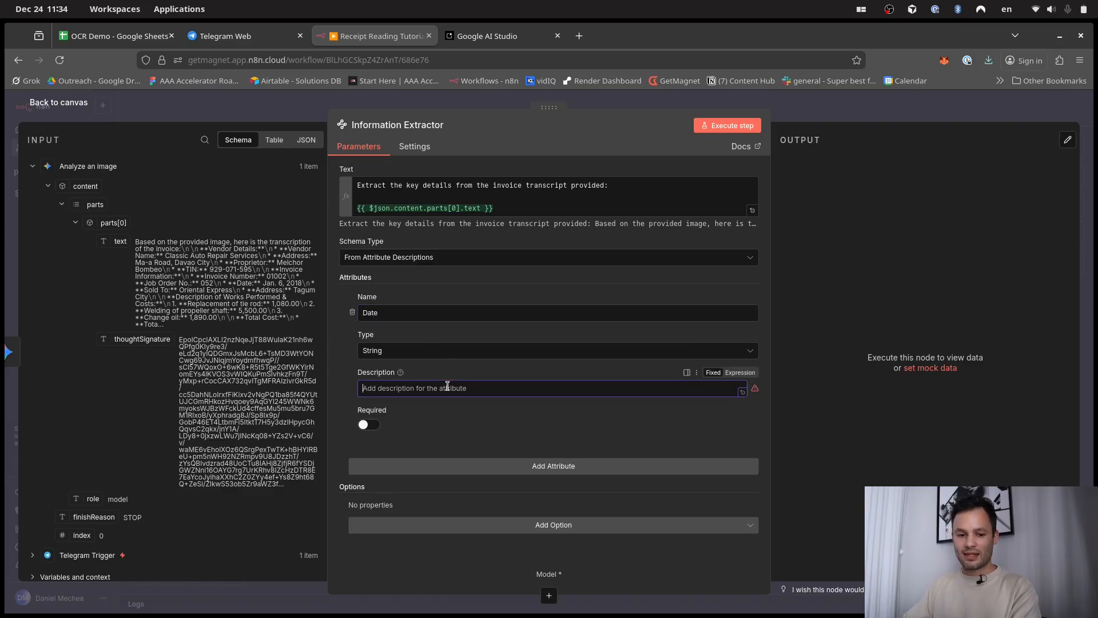
pyautogui.write('The Date, Format YYYY-MM-DD')
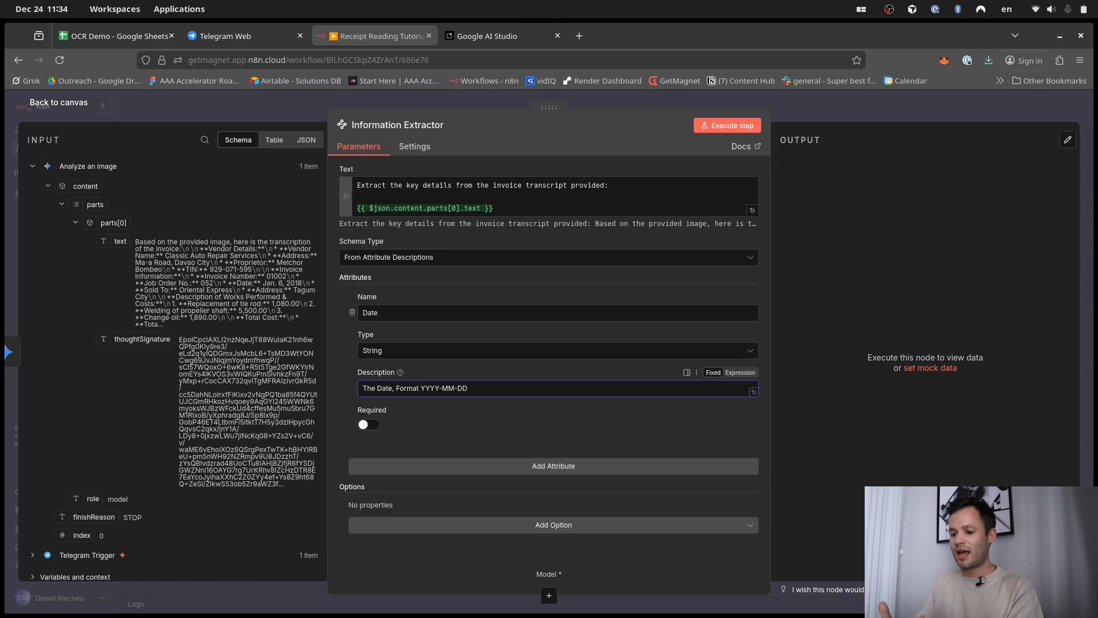
# Step: Add a required attribute named "vendor" with the description "the company that the invoice or receipt is issued from"
pyautogui.click(417, 465)
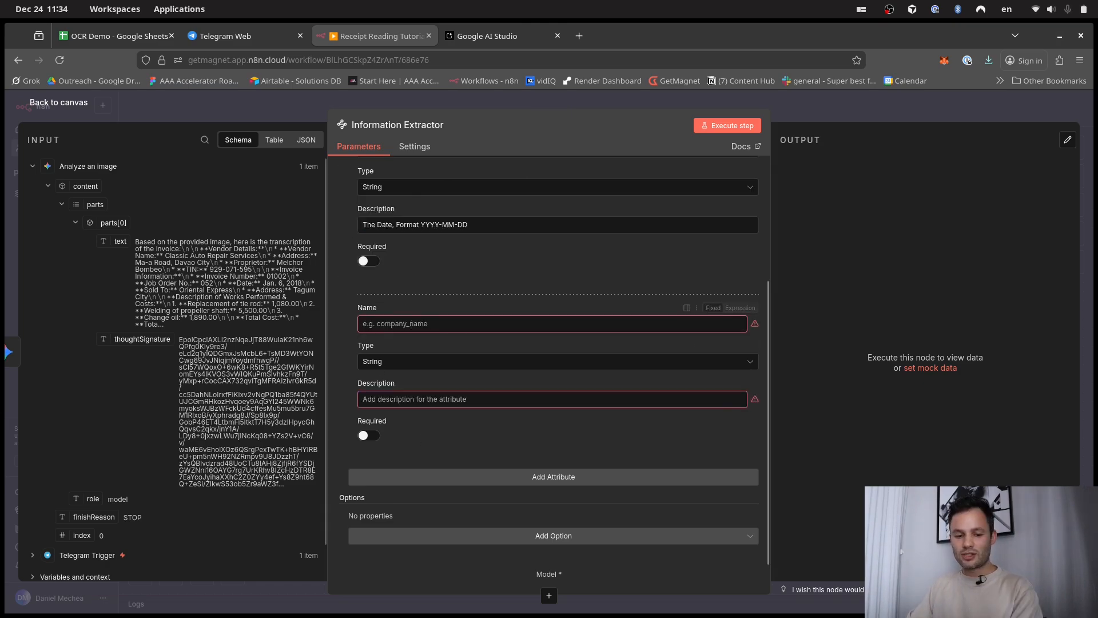
pyautogui.click(437, 329)
pyautogui.write('vendor')
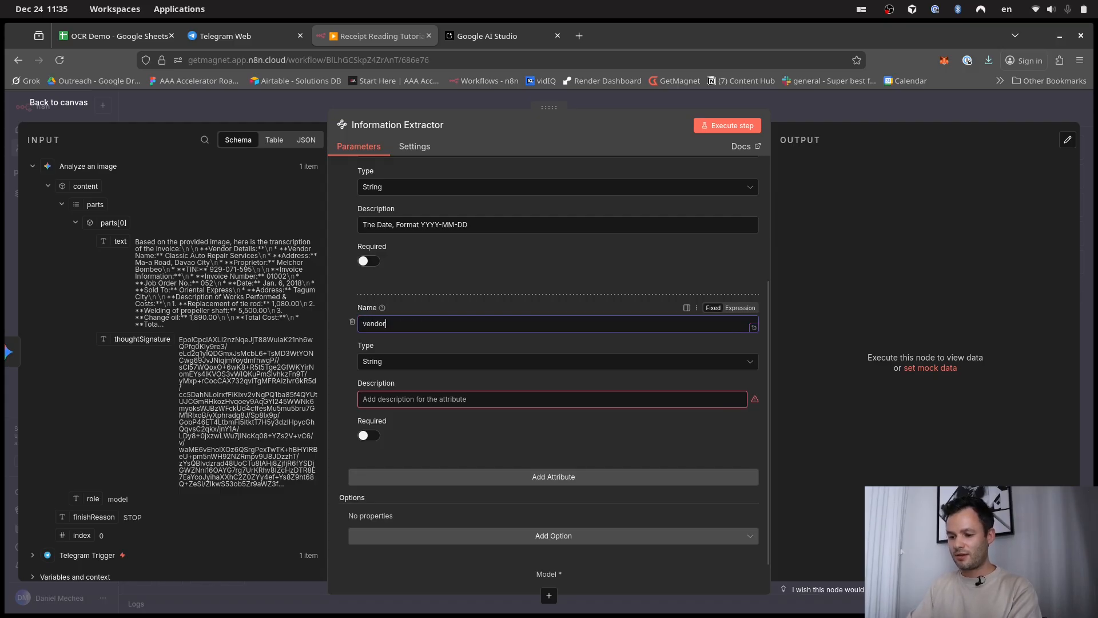
pyautogui.click(499, 398)
pyautogui.write('th')
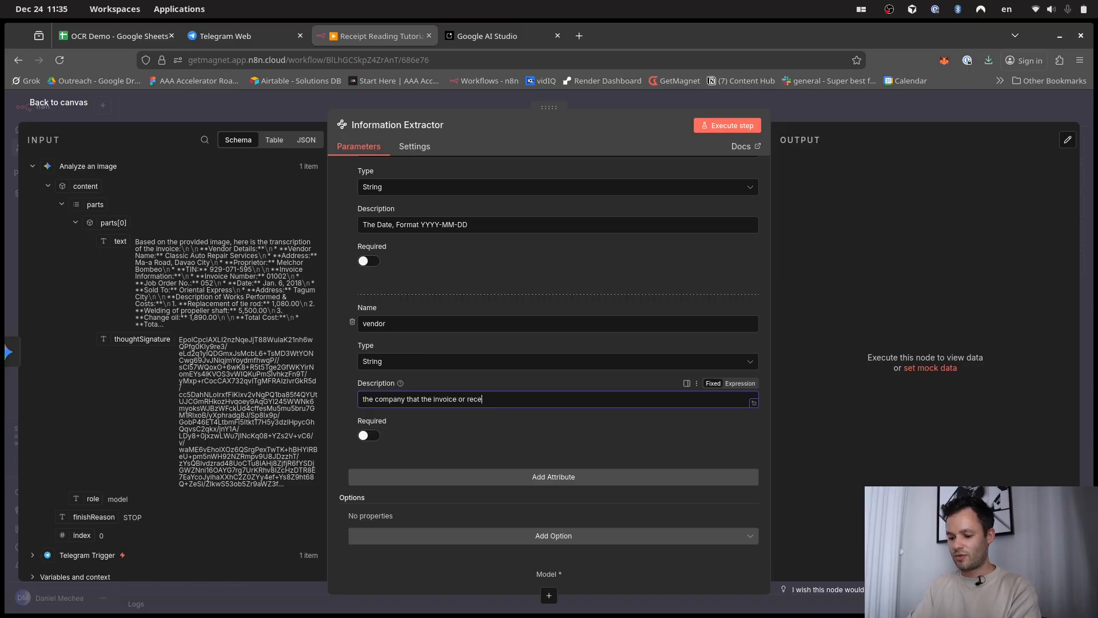
pyautogui.write('from')
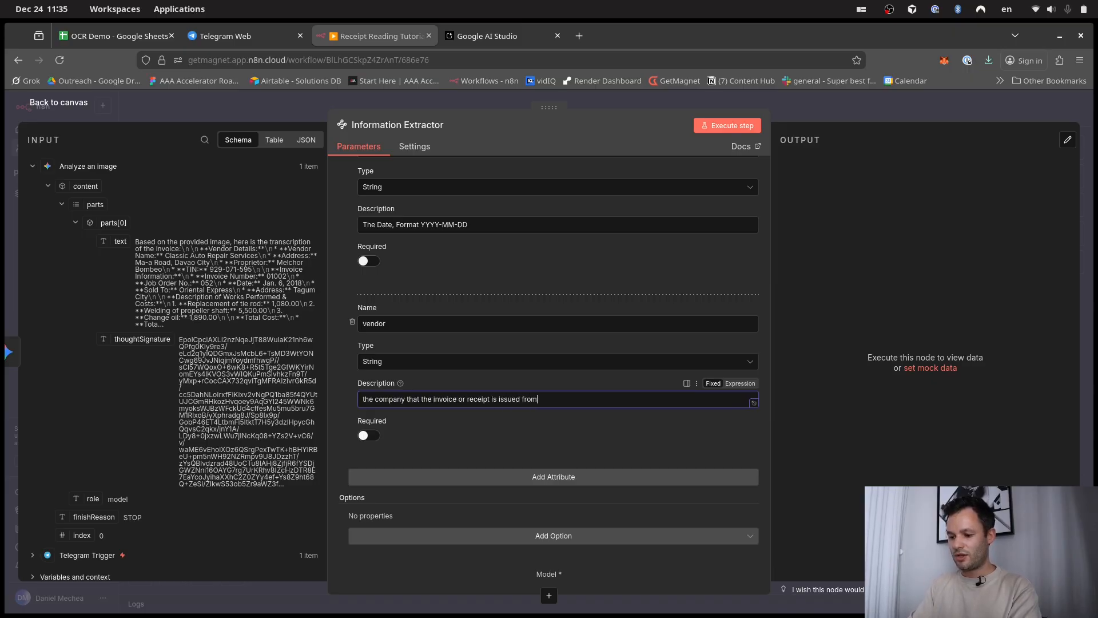
pyautogui.click(367, 436)
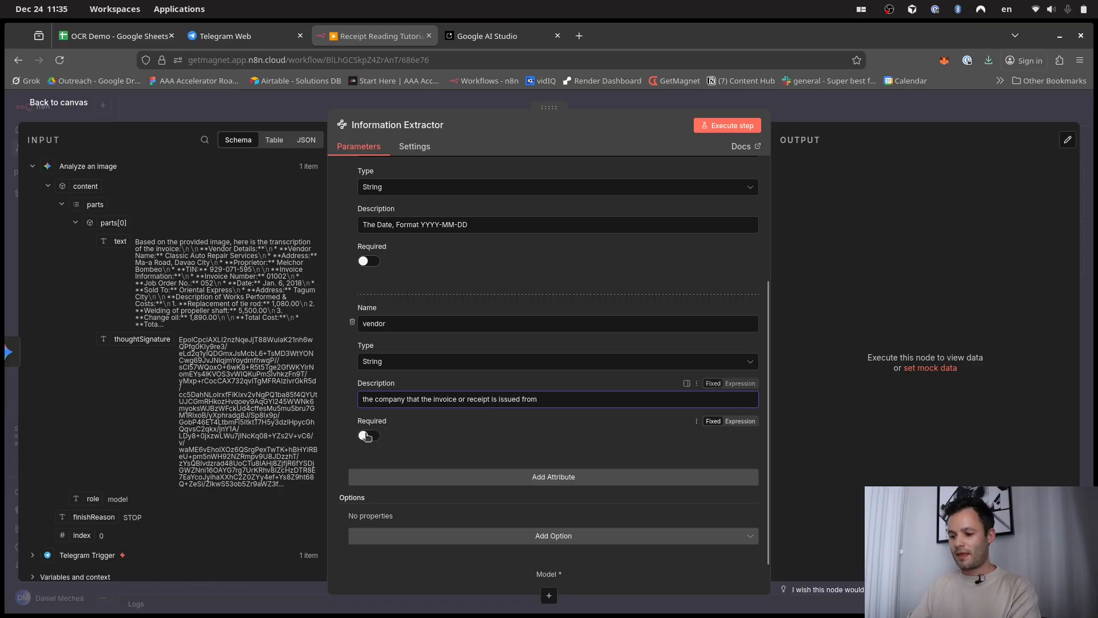
# Step: Add a third attribute below vendor and name it "description"
pyautogui.click(515, 488)
pyautogui.scroll(-3, 478, 452)
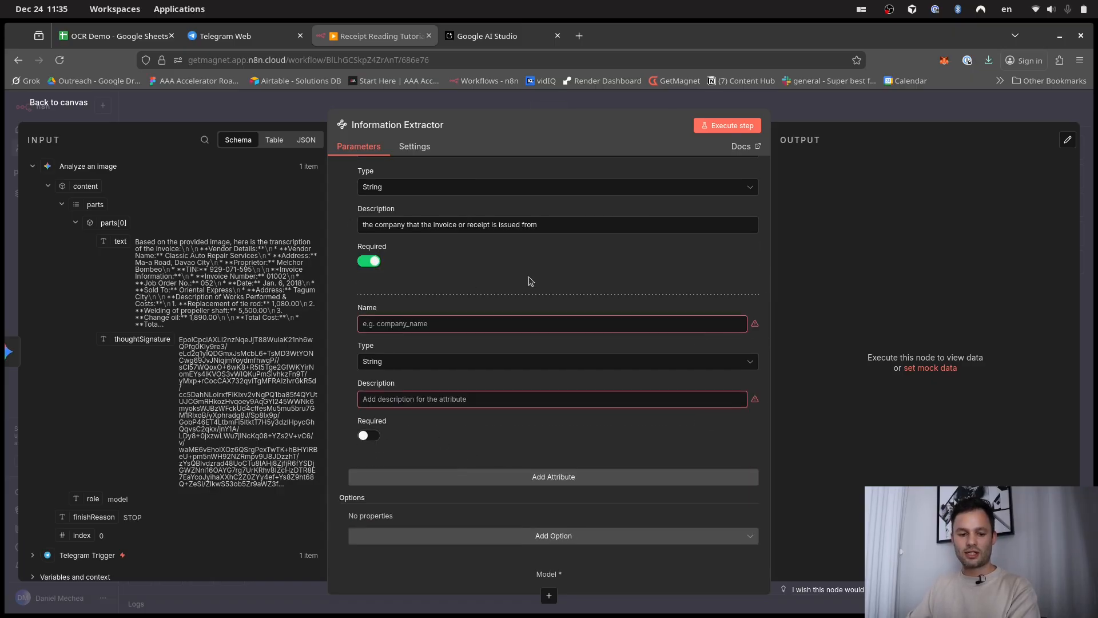
pyautogui.click(462, 323)
pyautogui.write('description')
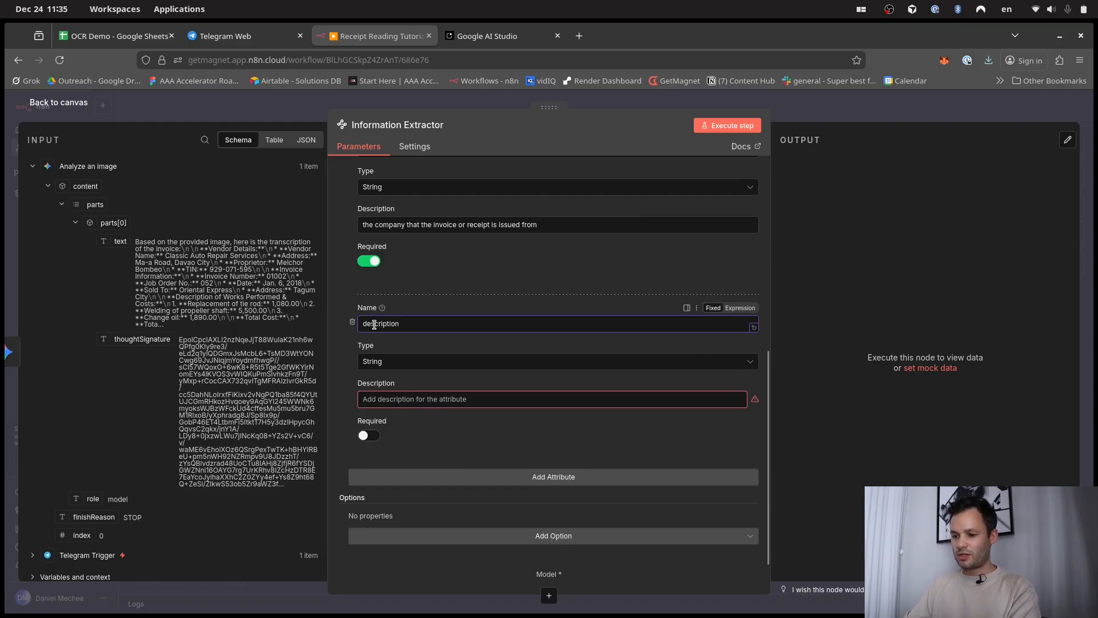
# Step: Capitalize the names of the second and third attributes as Vendor and Description
pyautogui.scroll(3, 372, 323)
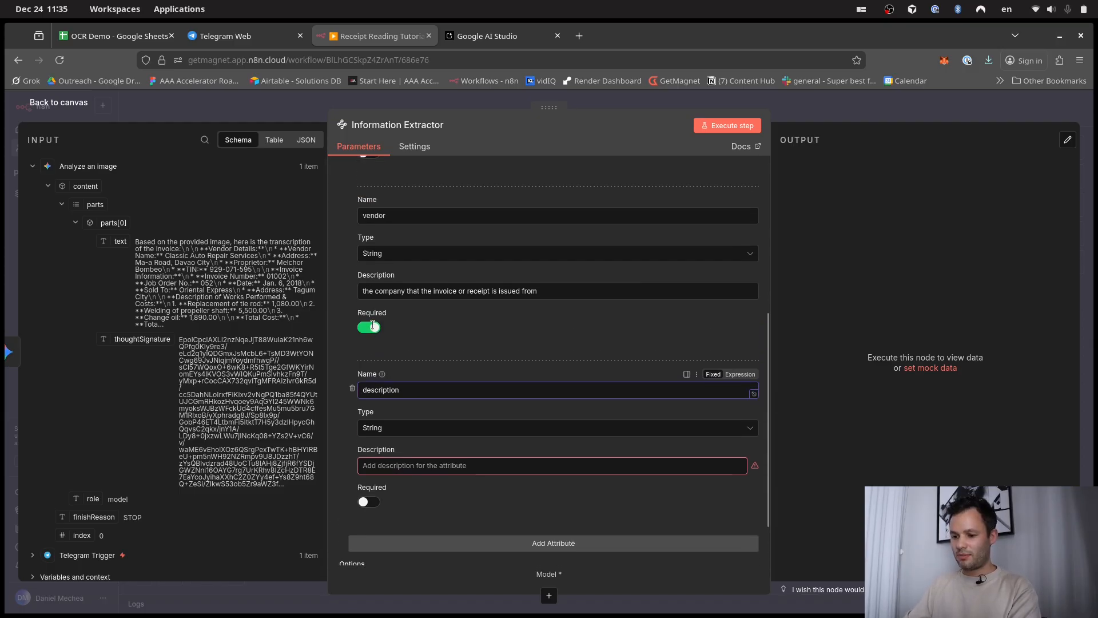
pyautogui.scroll(3, 382, 389)
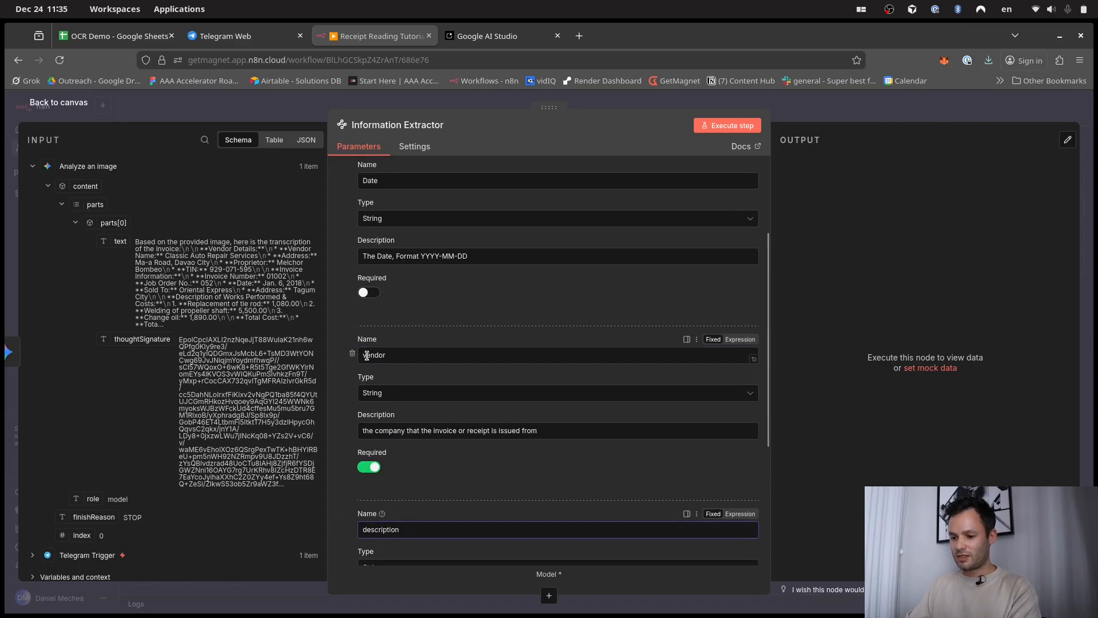
pyautogui.click(363, 354)
pyautogui.write('V')
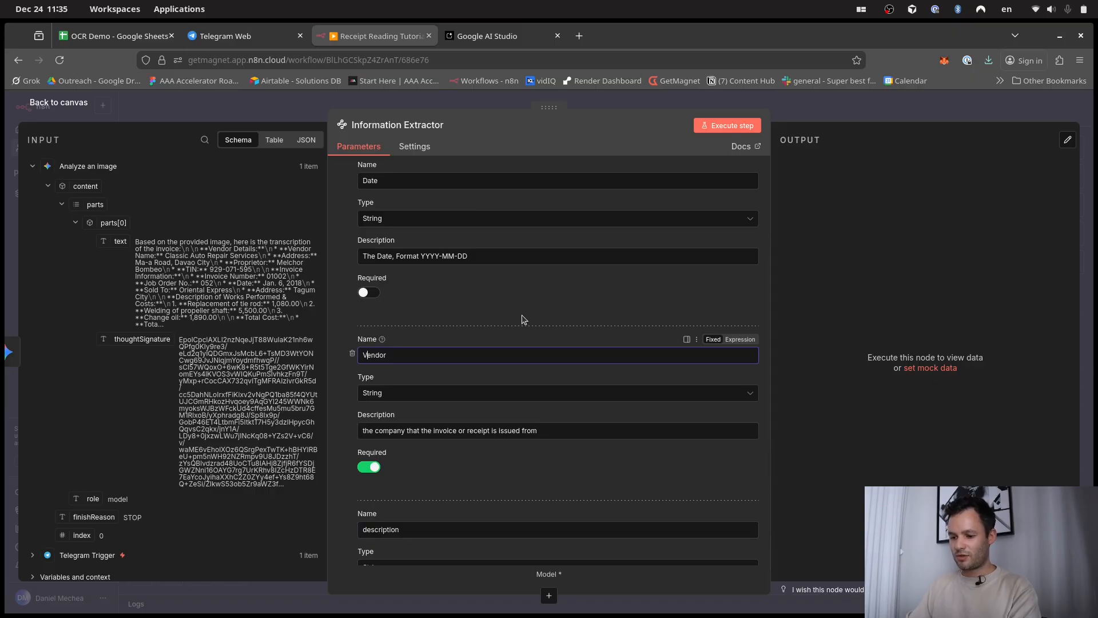
pyautogui.scroll(-3, 520, 319)
pyautogui.click(367, 390)
pyautogui.press('Delete')
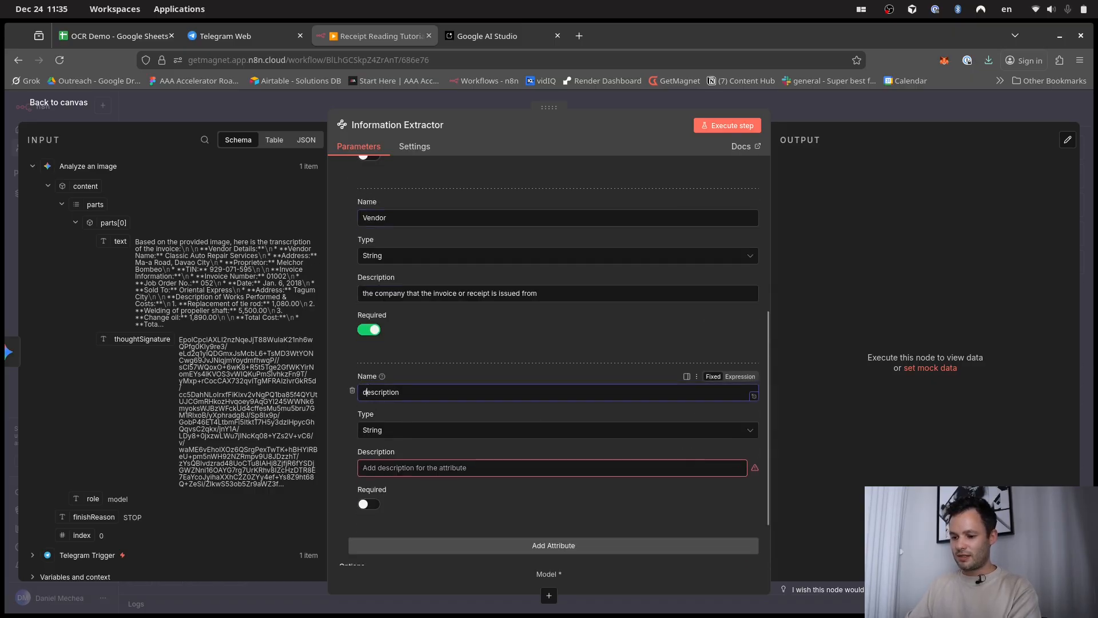
pyautogui.write('D')
# Step: Set the Description attribute's description to "The description of the invoice"
pyautogui.scroll(-2, 471, 407)
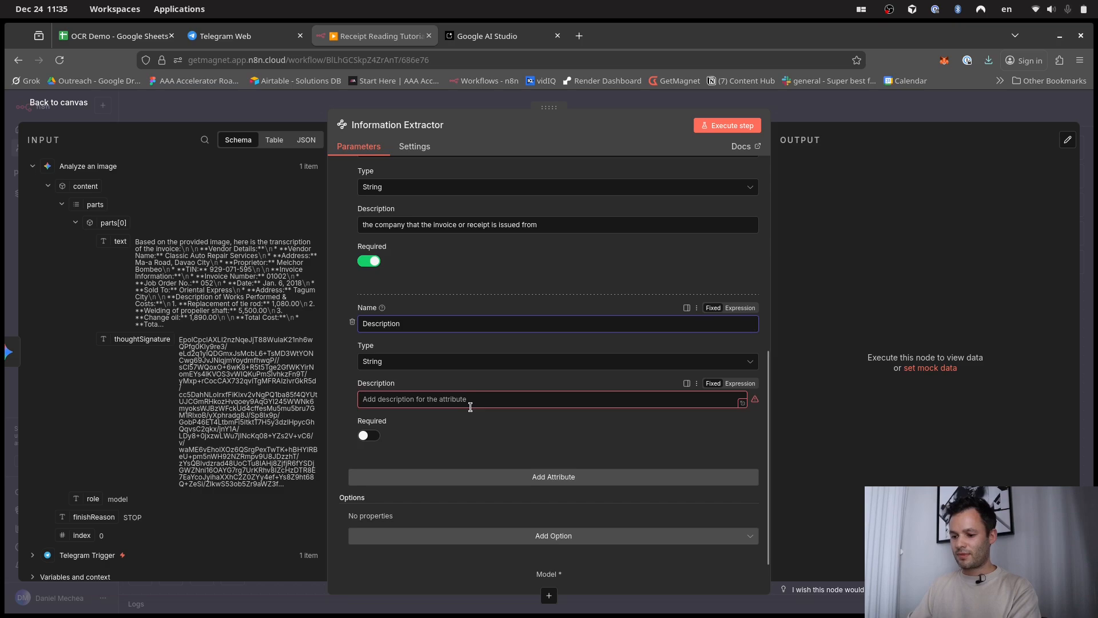
pyautogui.click(470, 400)
pyautogui.write('The description of the invoice')
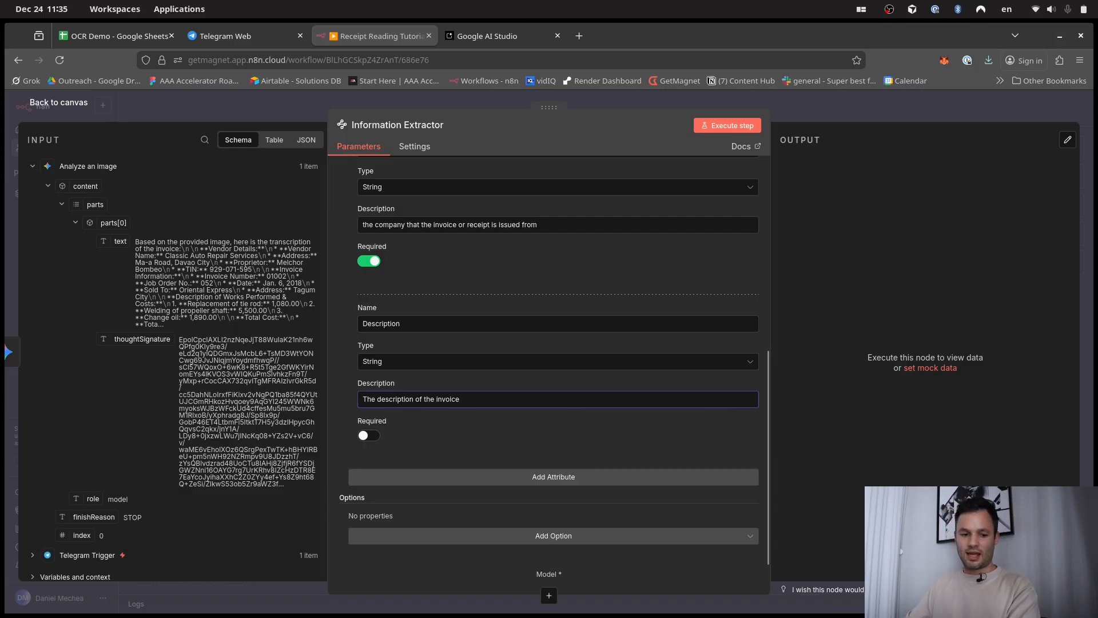
# Step: Add a fourth attribute and name it Invoice Number
pyautogui.click(446, 477)
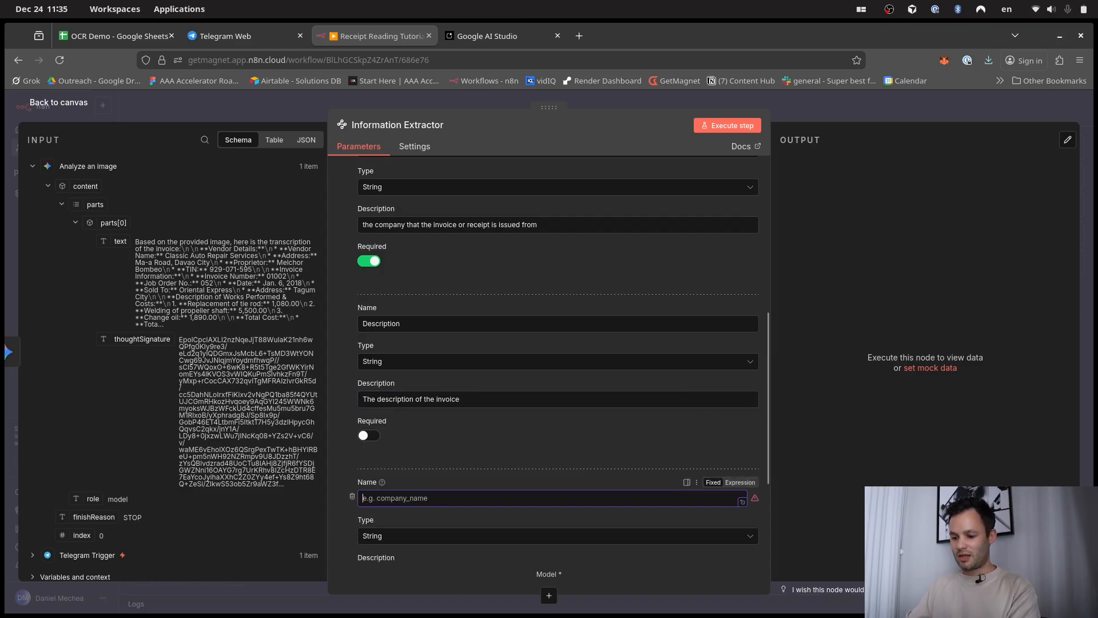
pyautogui.write('Invoice')
pyautogui.press('BackSpace')
pyautogui.press('BackSpace')
pyautogui.press('BackSpace')
pyautogui.press('BackSpace')
pyautogui.press('BackSpace')
pyautogui.press('BackSpace')
pyautogui.press('BackSpace')
pyautogui.press('BackSpace')
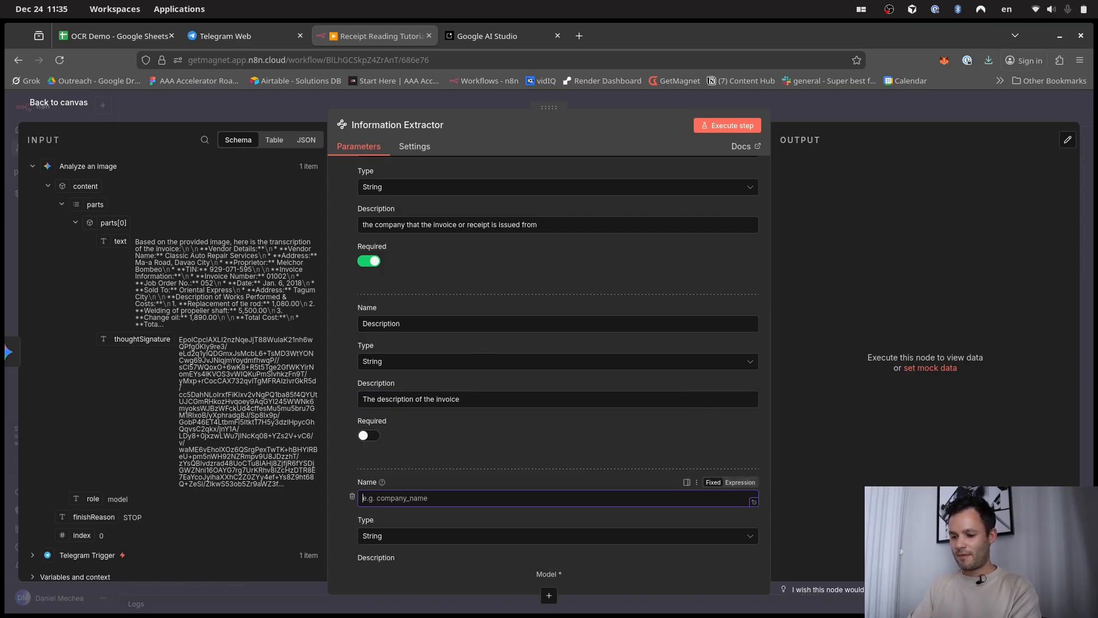
pyautogui.write('Invoice Number')
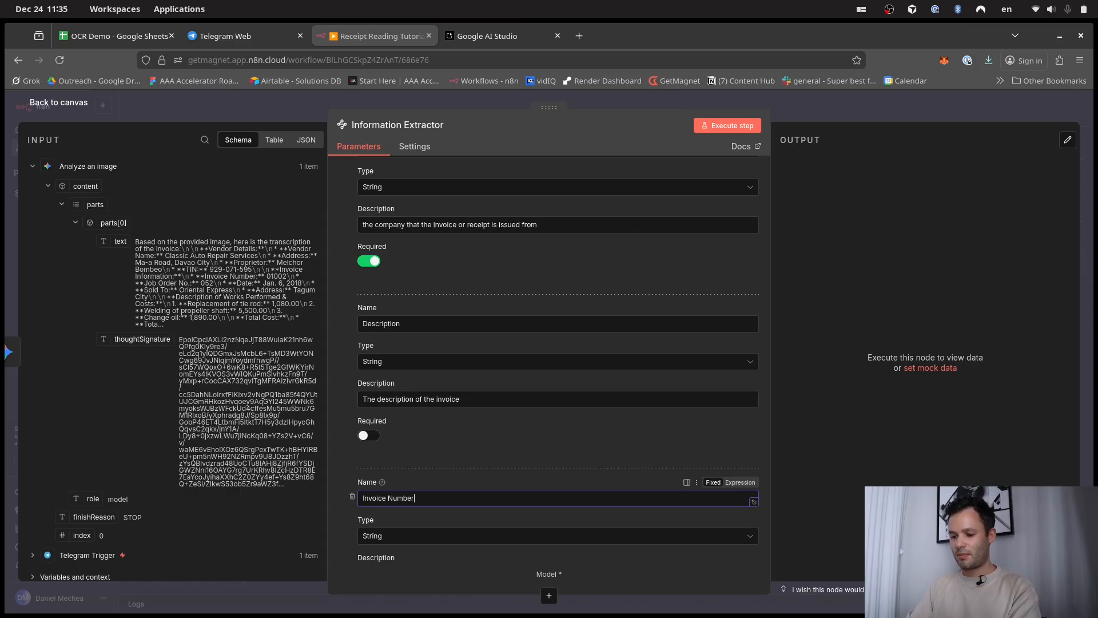
# Step: Describe the Invoice Number attribute as "The Invoice Number", and make both it and the Description attribute required
pyautogui.scroll(-3, 433, 487)
pyautogui.click(438, 399)
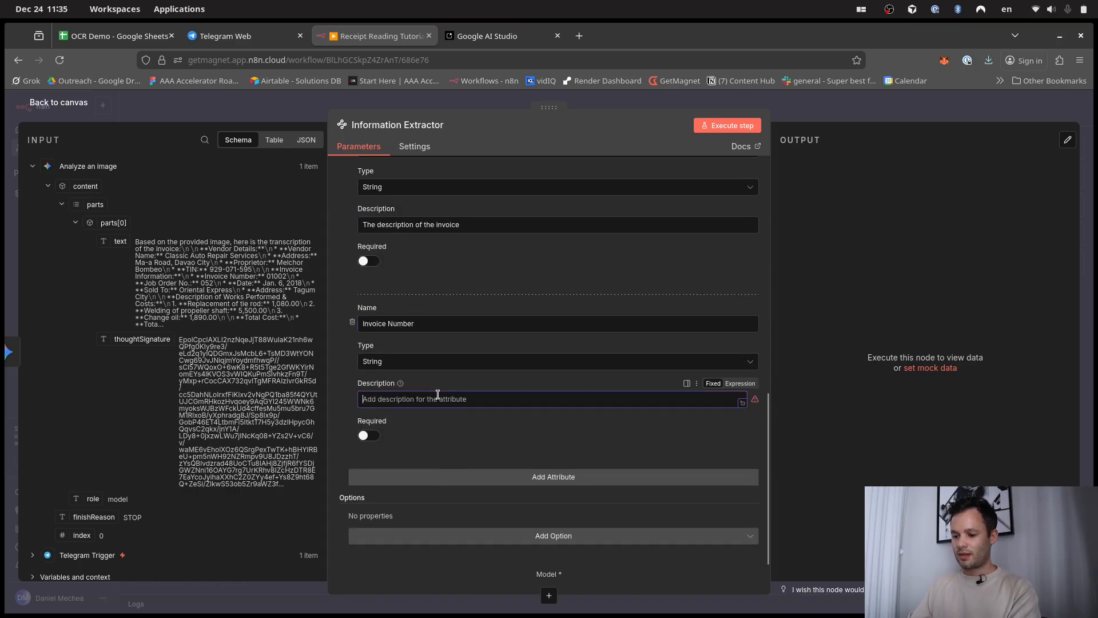
pyautogui.write('The Invoice Number')
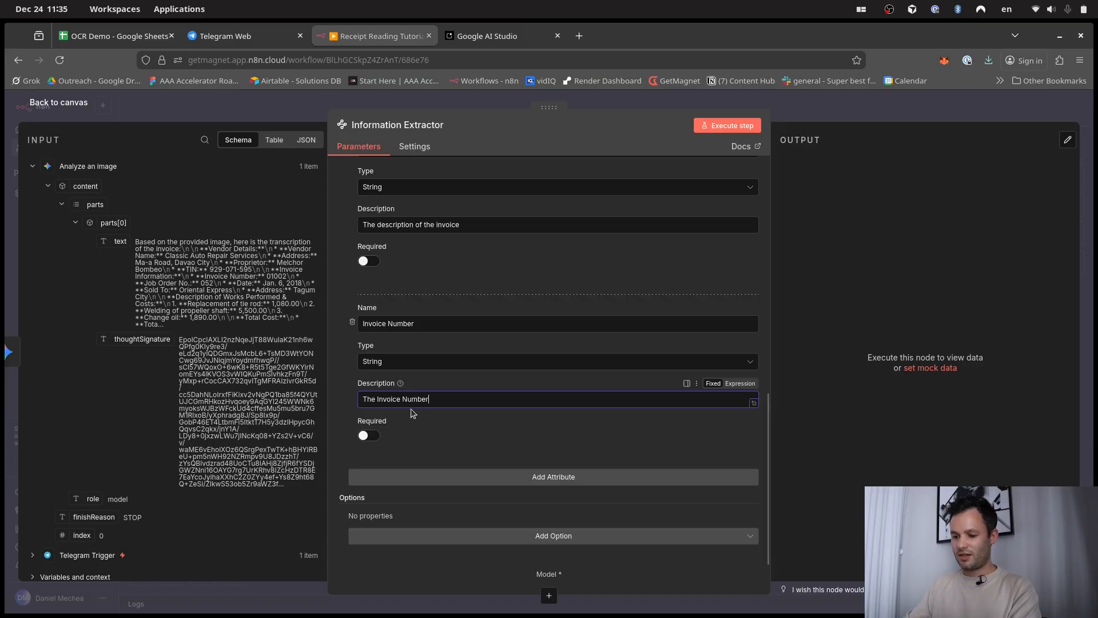
pyautogui.click(369, 261)
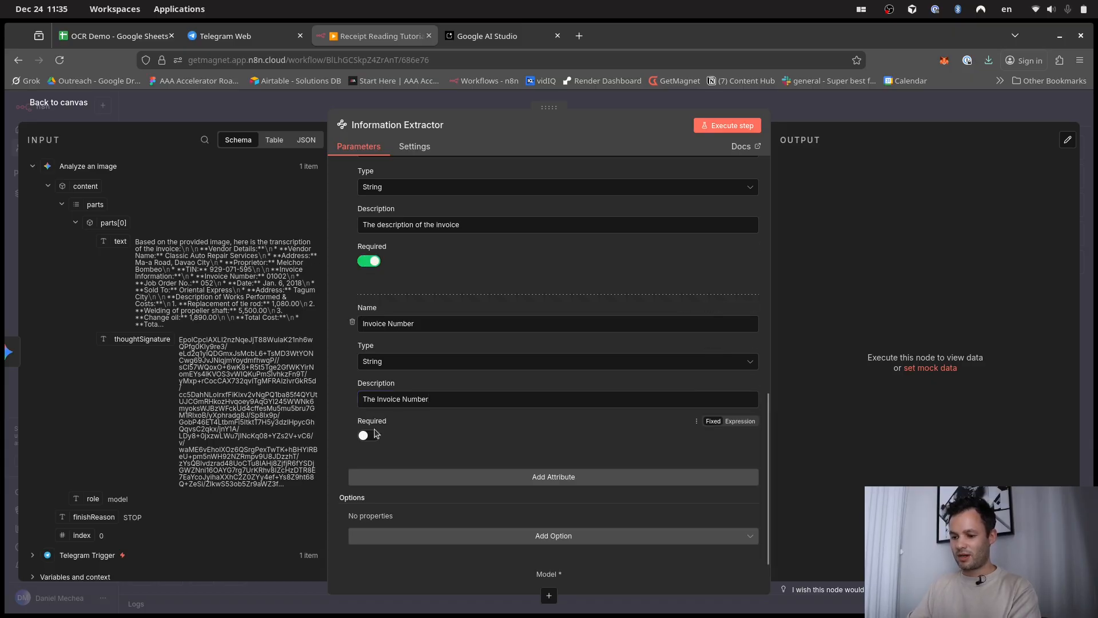
pyautogui.click(369, 435)
# Step: Add an attribute named Cost with the type Number and the description "The cost of the invoice"
pyautogui.click(501, 481)
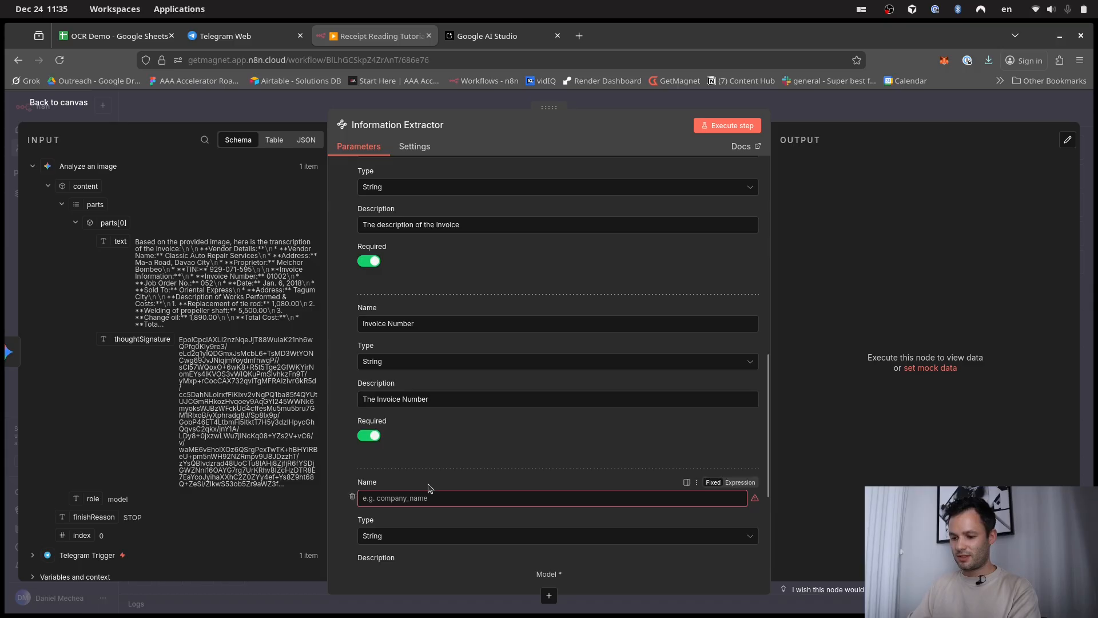
pyautogui.click(444, 495)
pyautogui.scroll(-3, 445, 480)
pyautogui.write('Cost')
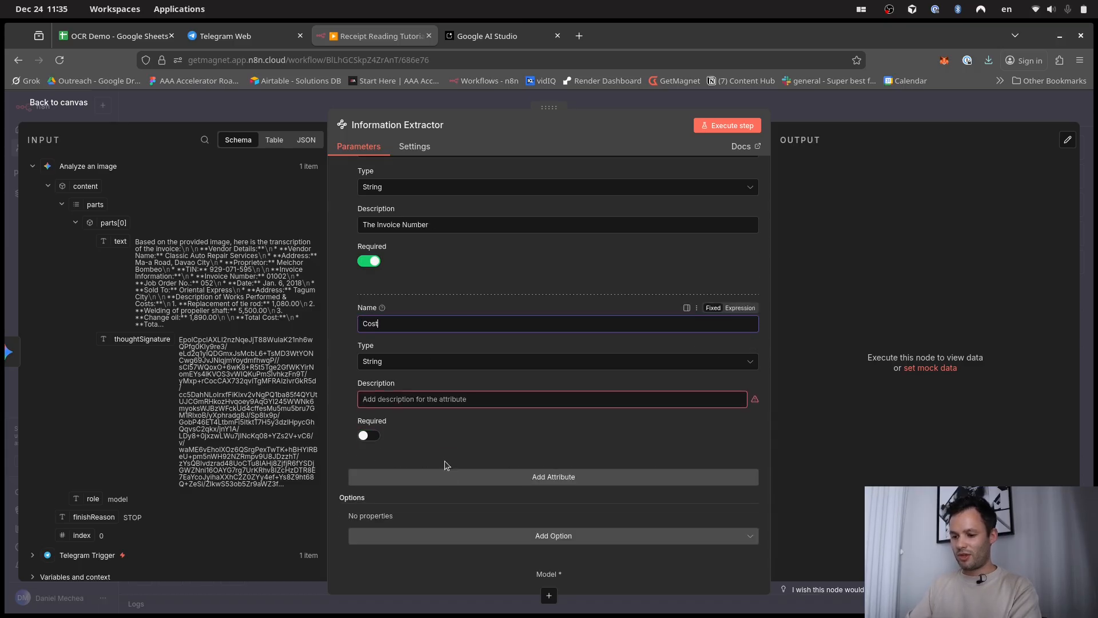
pyautogui.click(465, 399)
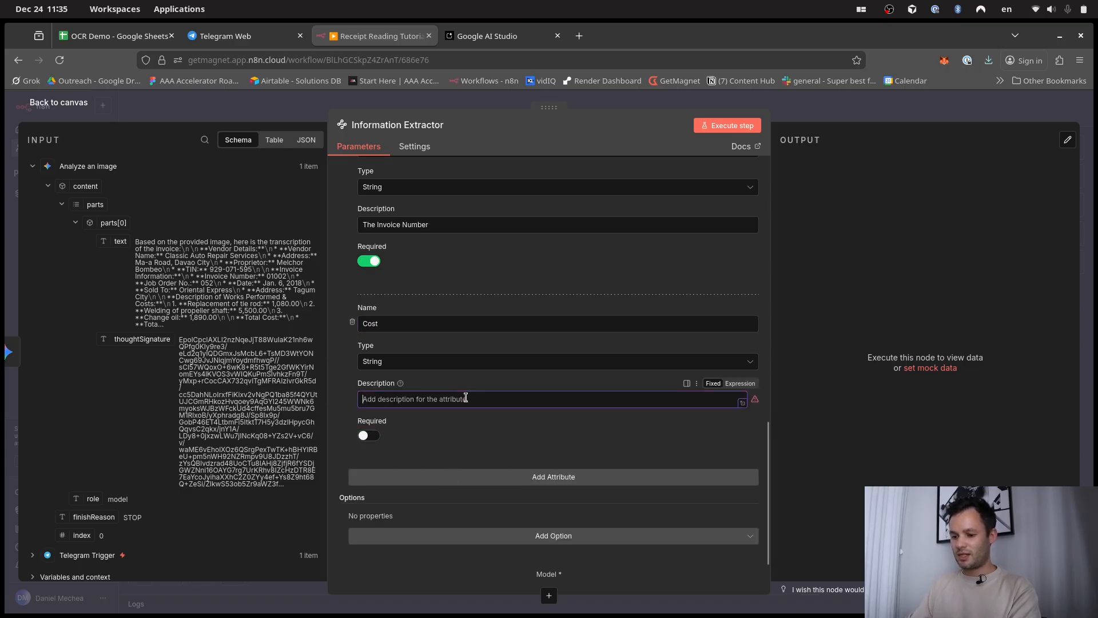
pyautogui.write('The ')
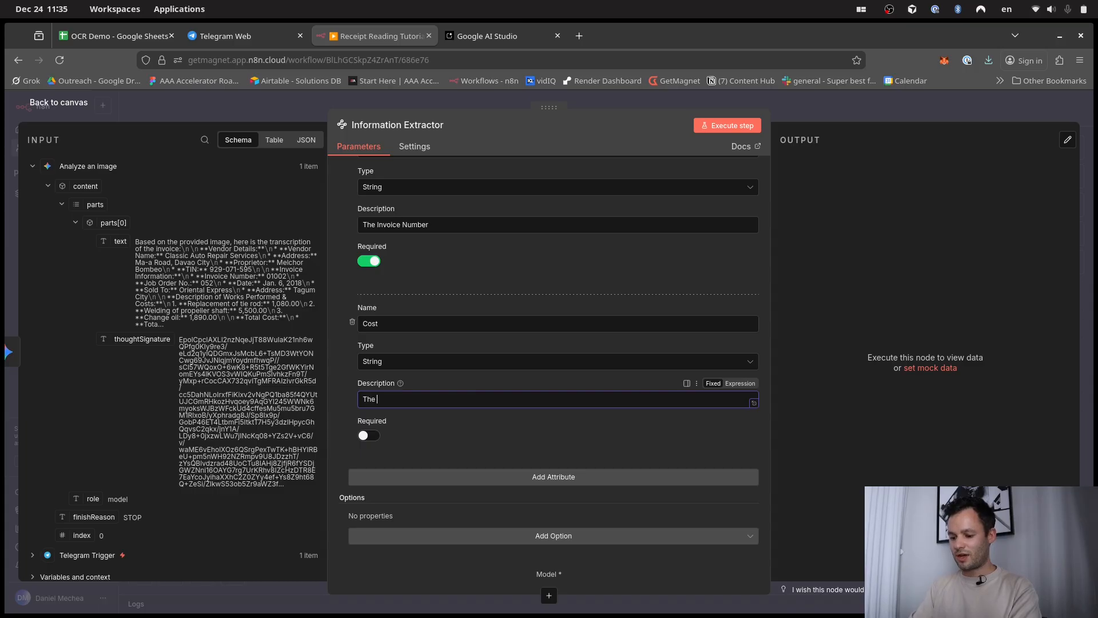
pyautogui.write('cost of the invoice')
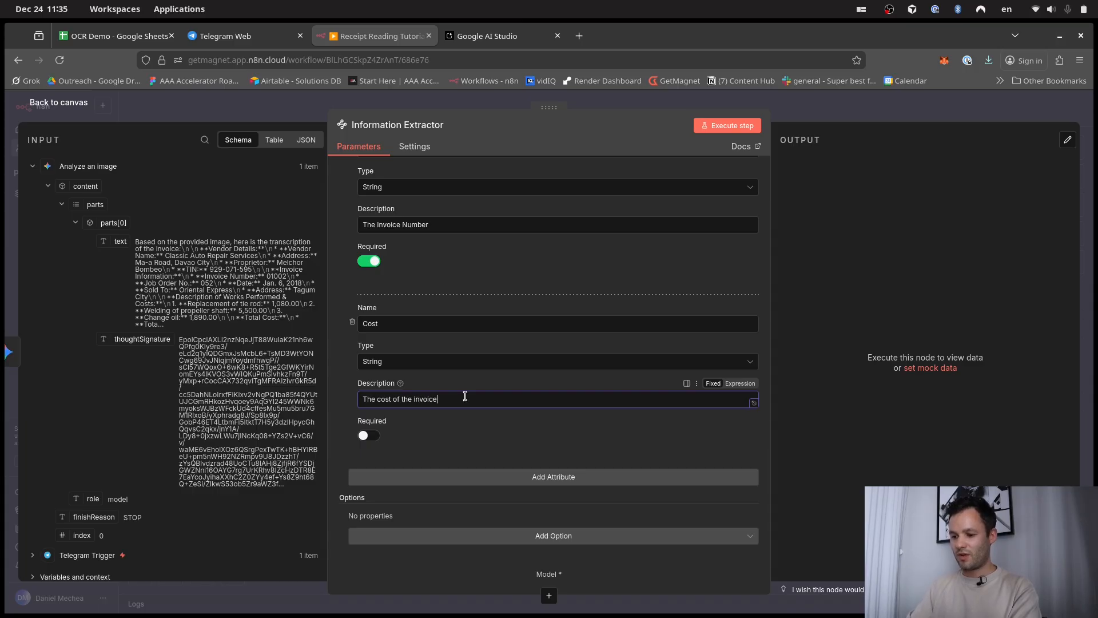
pyautogui.click(472, 365)
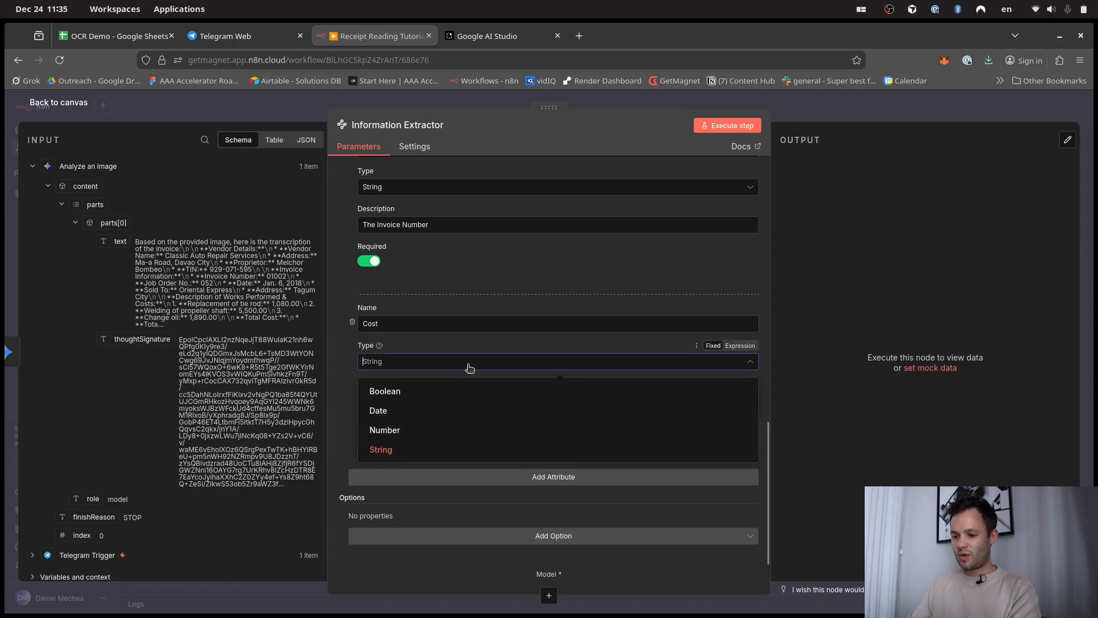
pyautogui.click(377, 430)
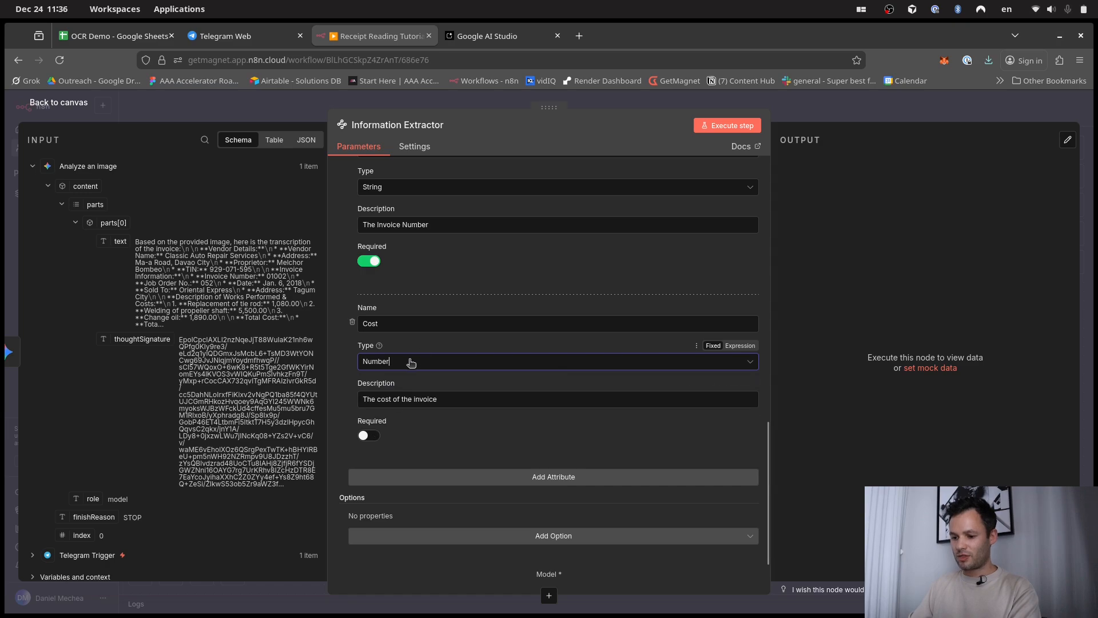
pyautogui.scroll(5, 437, 363)
pyautogui.scroll(-4, 440, 363)
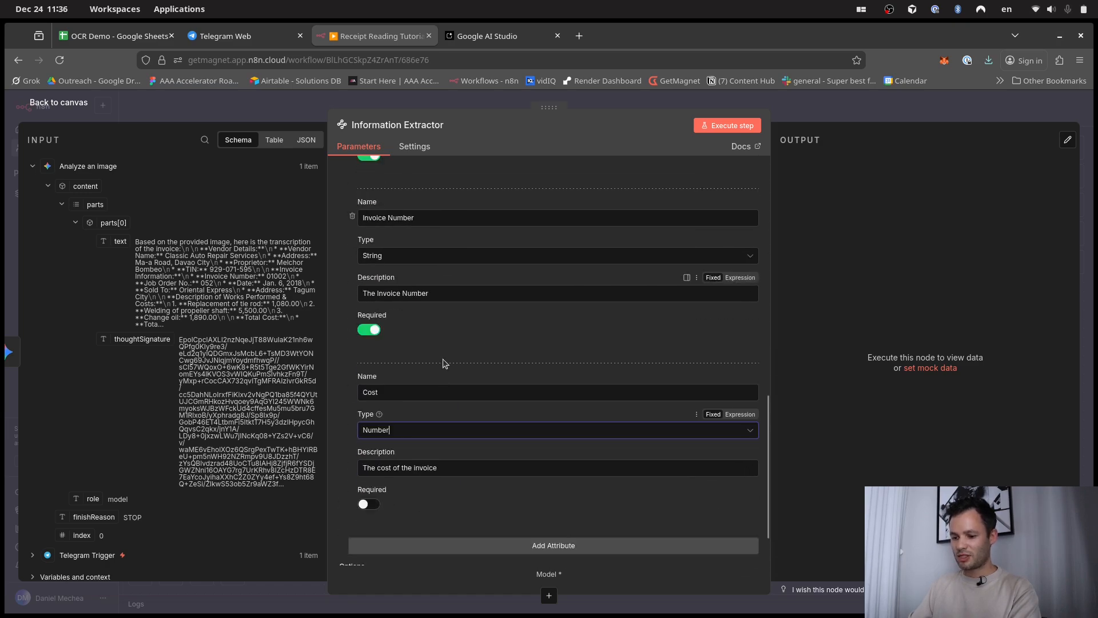
pyautogui.scroll(-2, 444, 364)
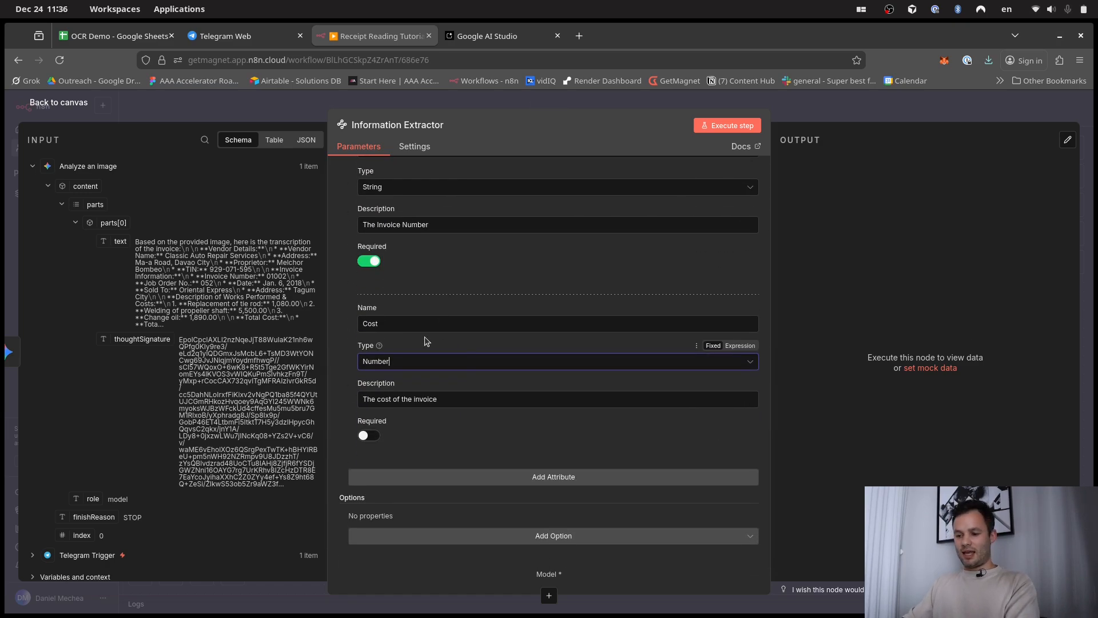
# Step: Make the Cost attribute required, check the other attributes, and return to the workflow canvas
pyautogui.scroll(4, 461, 375)
pyautogui.scroll(-4, 460, 375)
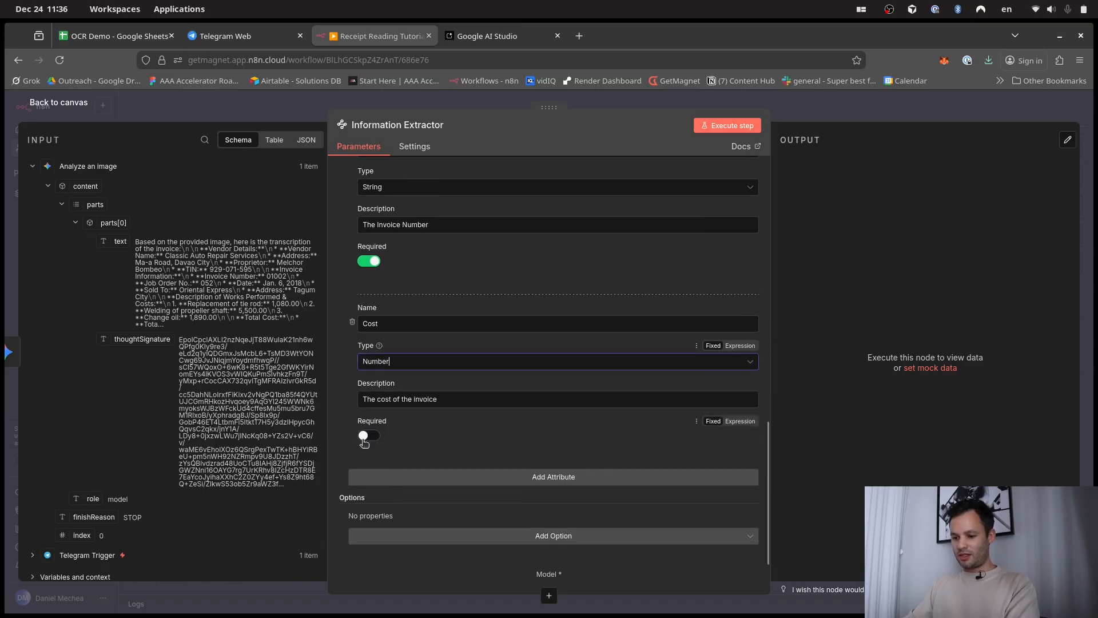
pyautogui.click(369, 437)
pyautogui.click(369, 436)
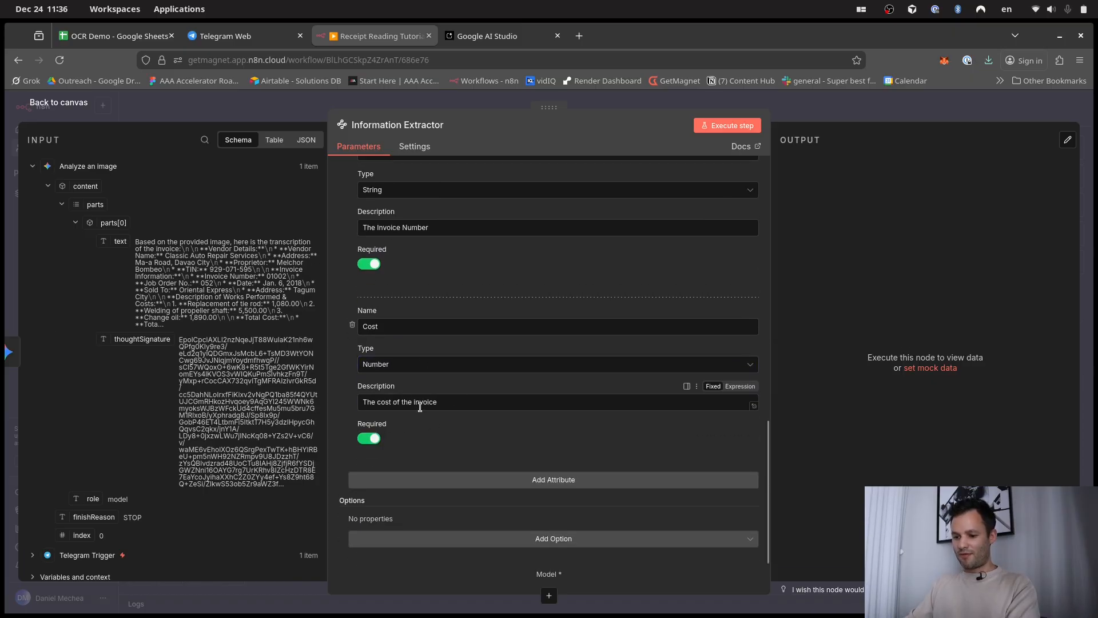
pyautogui.scroll(2, 420, 395)
pyautogui.scroll(11, 420, 391)
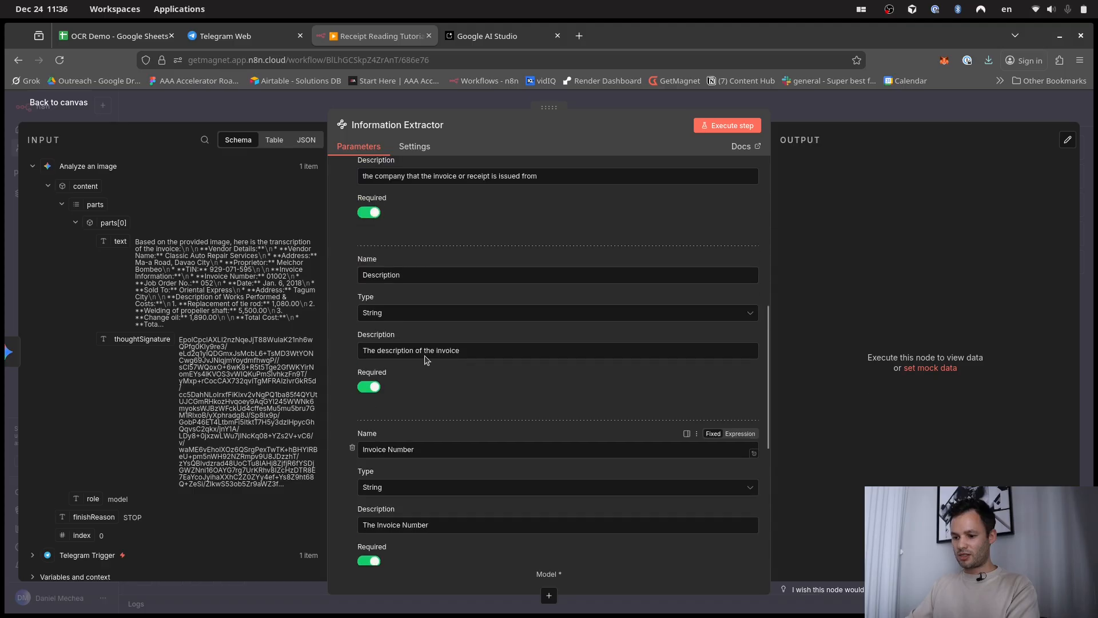
pyautogui.scroll(-1, 424, 320)
pyautogui.scroll(2, 452, 355)
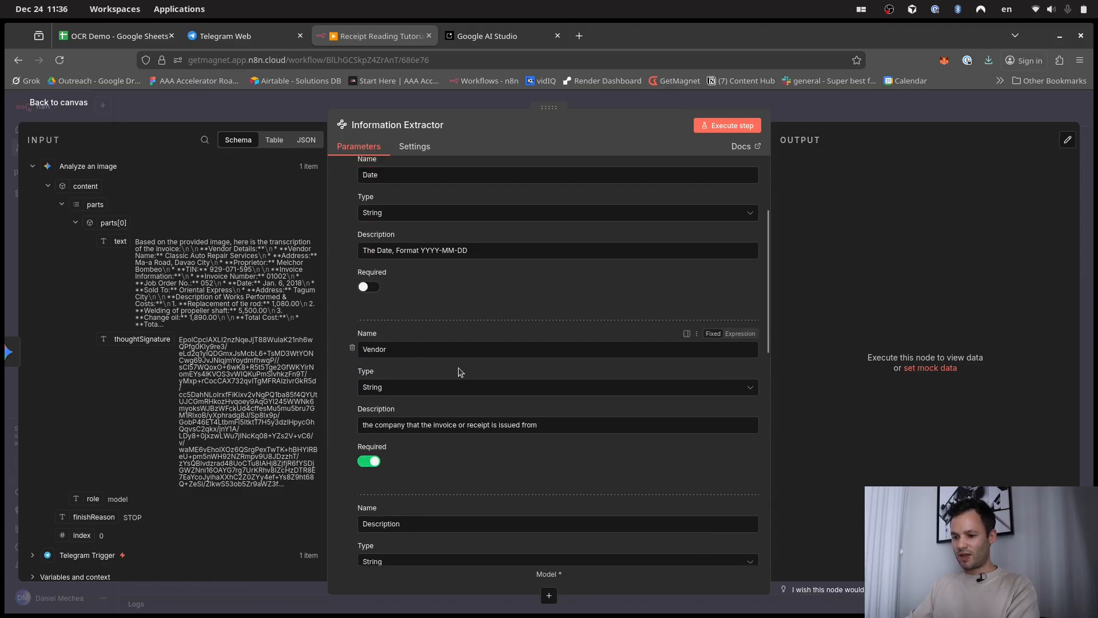
pyautogui.scroll(-10, 492, 395)
pyautogui.scroll(-2, 536, 421)
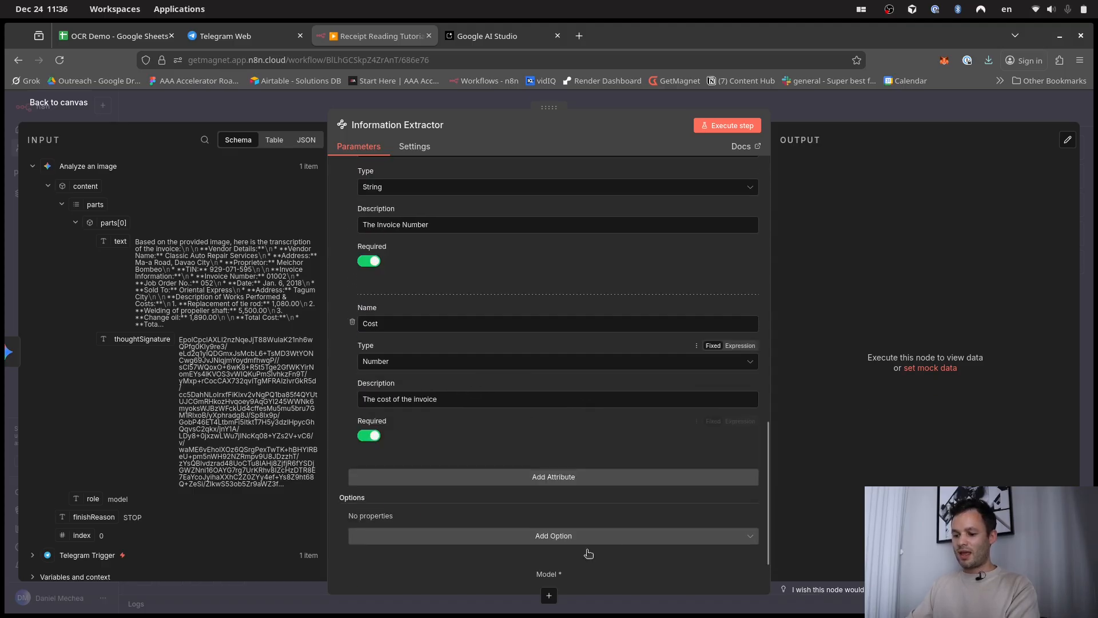
pyautogui.click(805, 113)
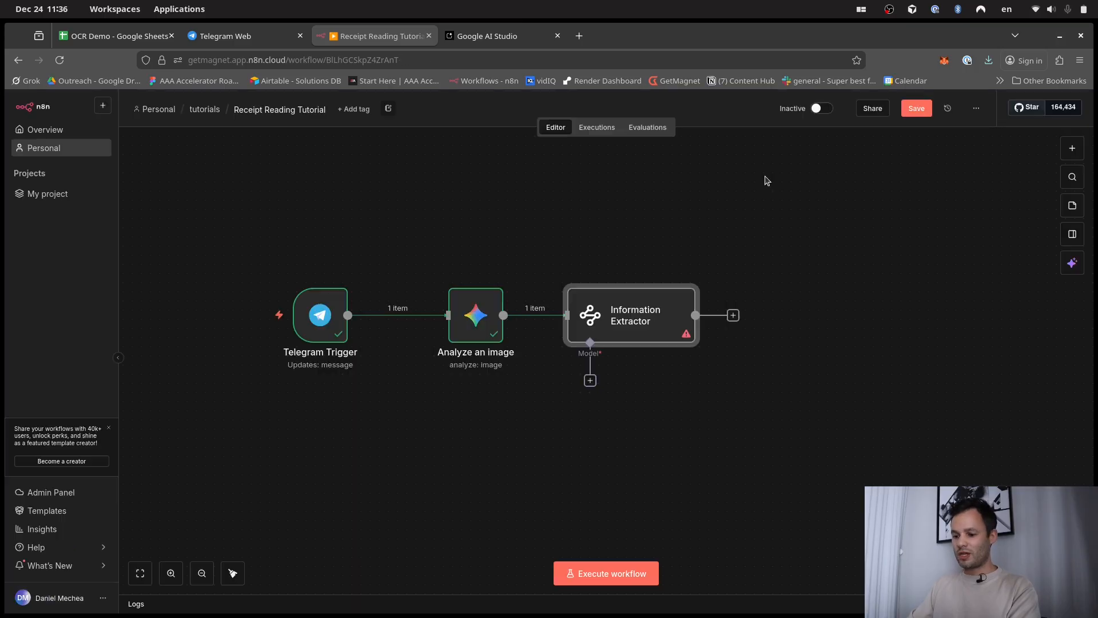
# Step: Attach a Google Gemini Chat Model to the Information Extractor and use the Gemini Receipt Reader credential
pyautogui.click(591, 379)
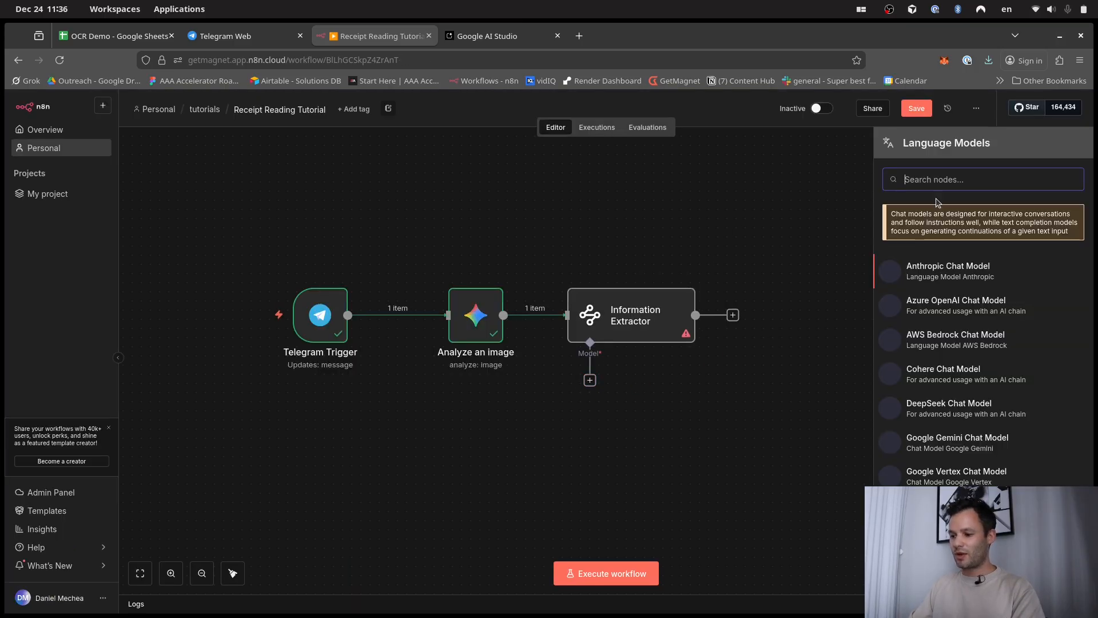
pyautogui.click(930, 443)
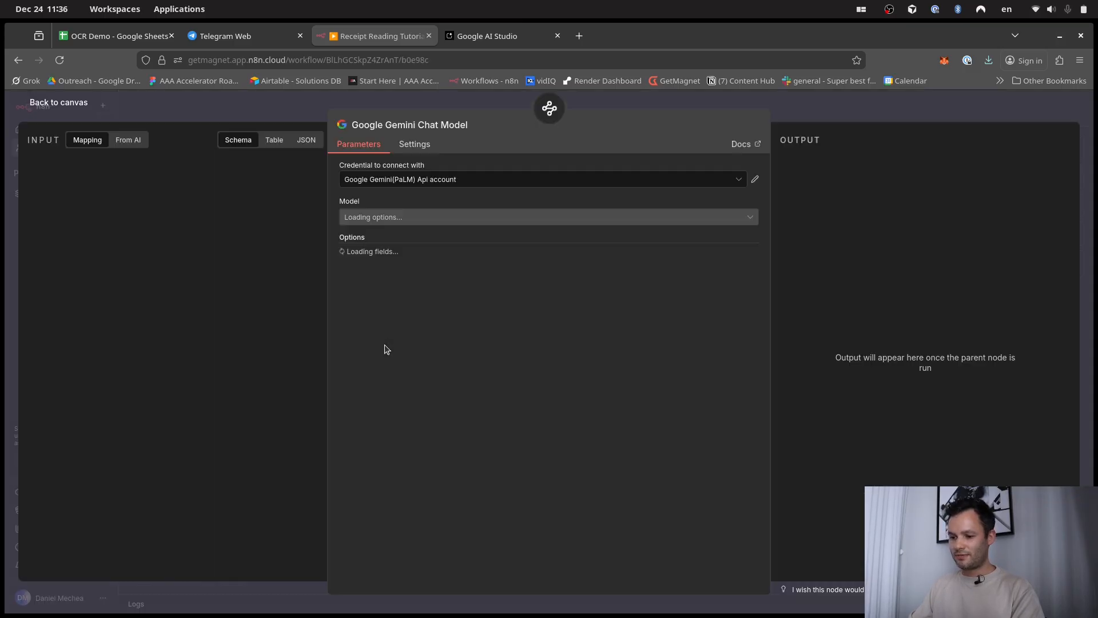
pyautogui.click(448, 181)
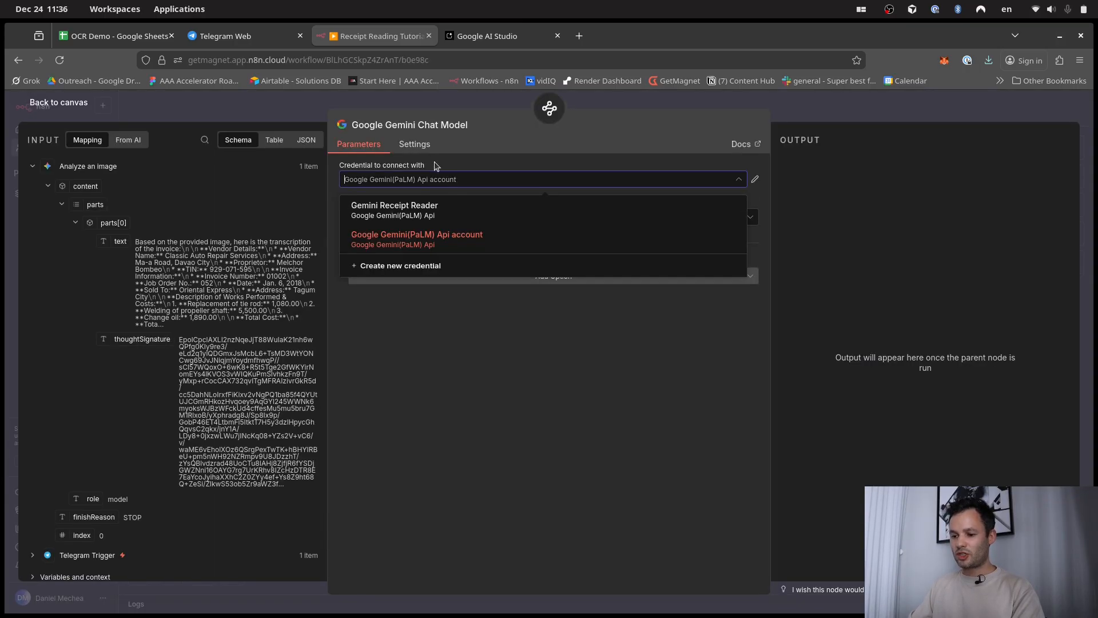
pyautogui.click(426, 213)
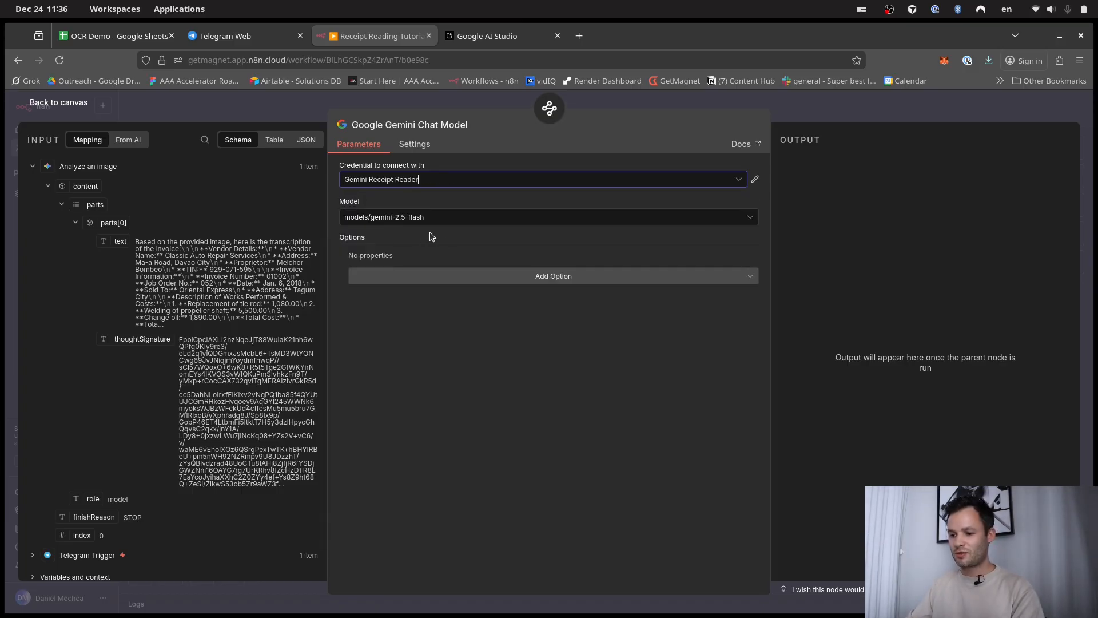
# Step: Set the chat model to models/gemini-3-flash-preview and place its node directly beneath the Information Extractor's model connector
pyautogui.click(436, 218)
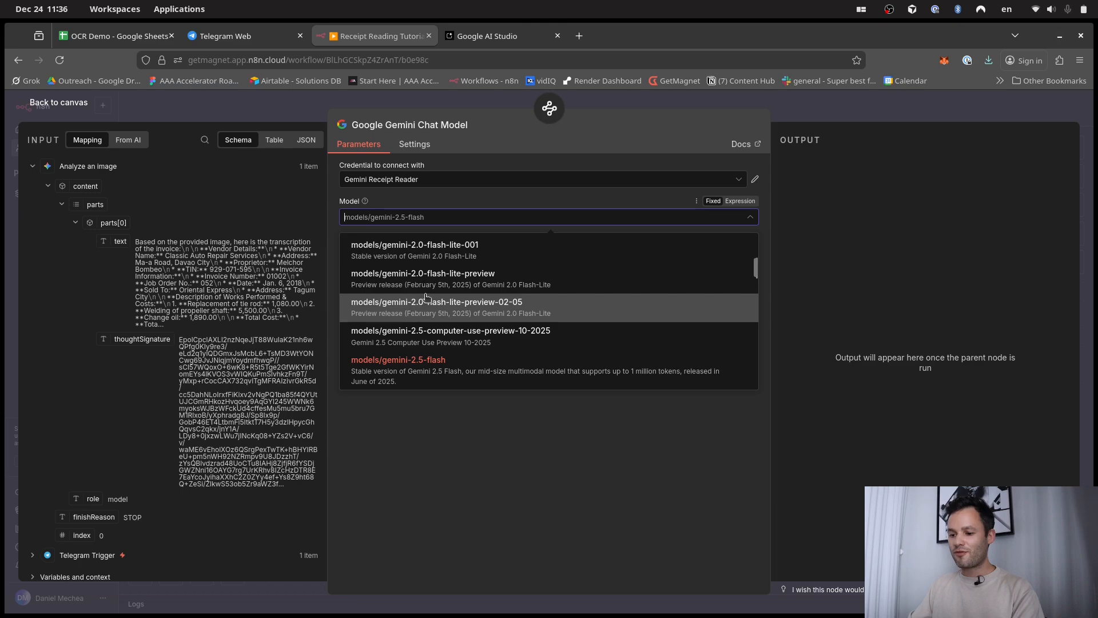
pyautogui.scroll(-10, 429, 292)
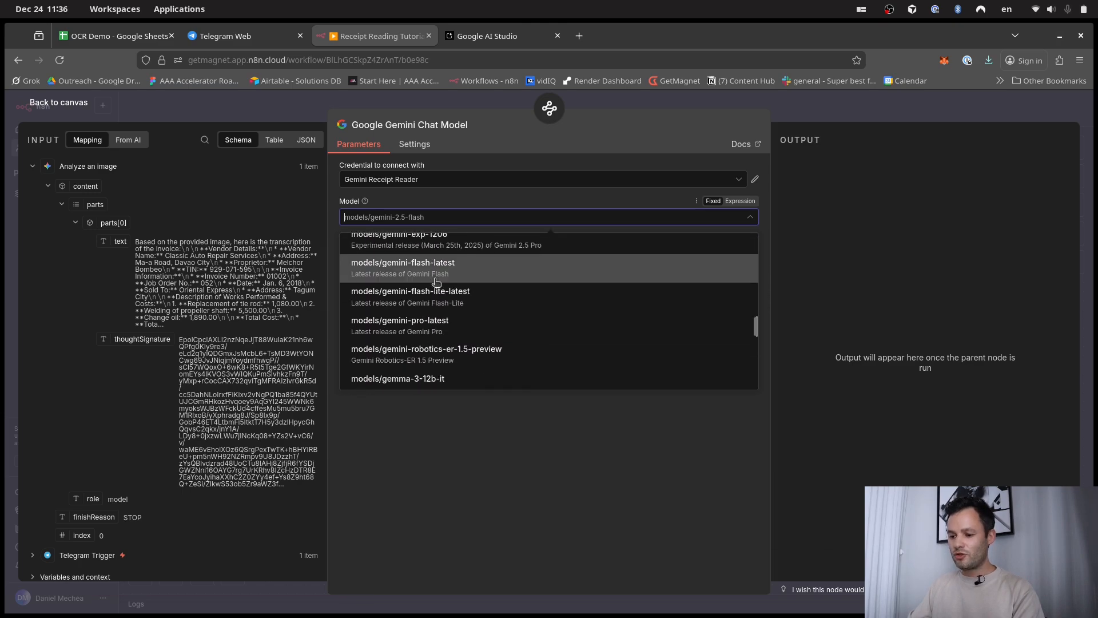
pyautogui.scroll(3, 436, 281)
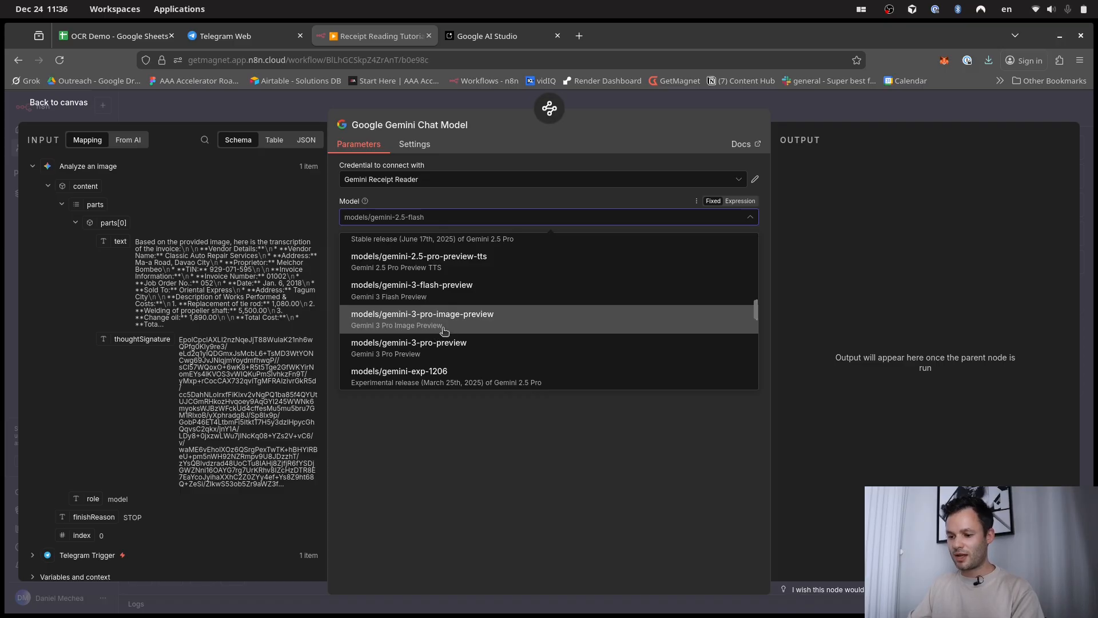
pyautogui.click(444, 292)
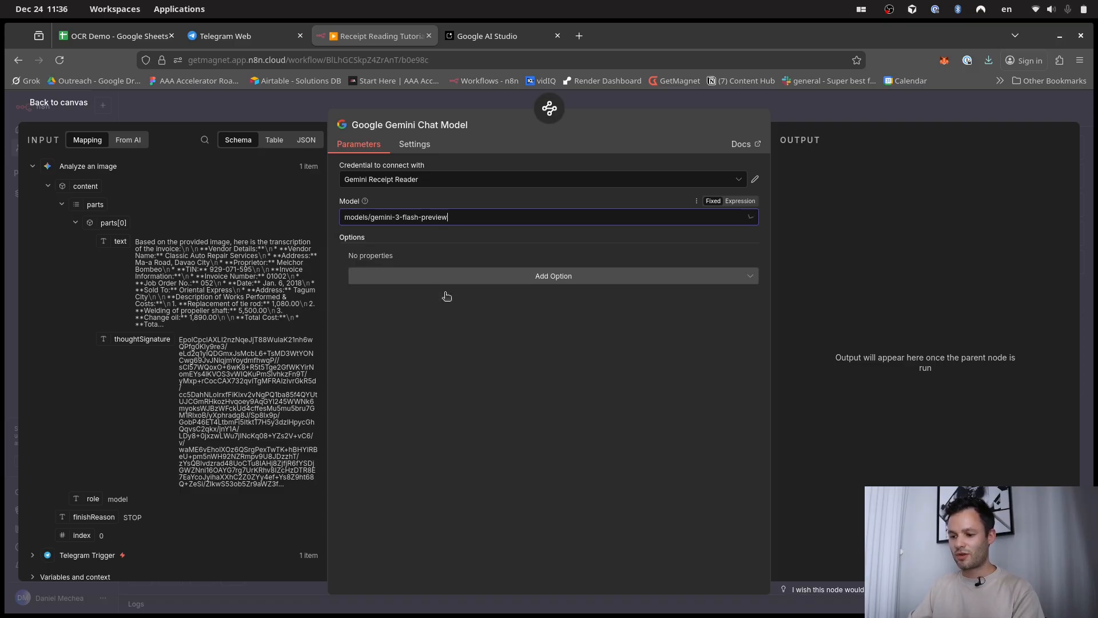
pyautogui.click(878, 112)
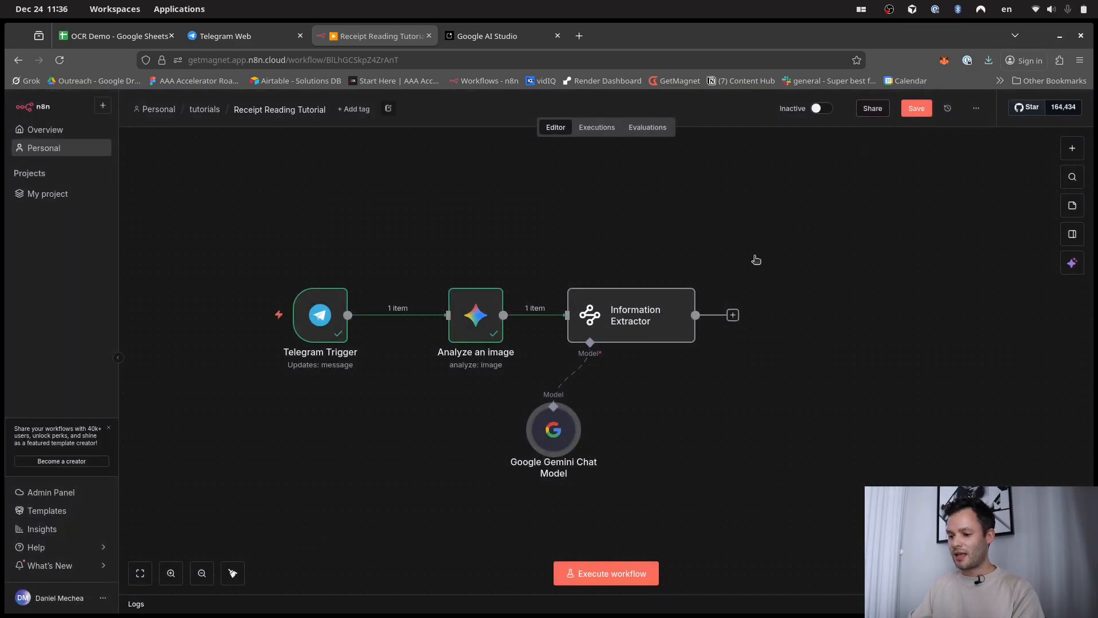
pyautogui.moveTo(552, 447); pyautogui.dragTo(579, 451)
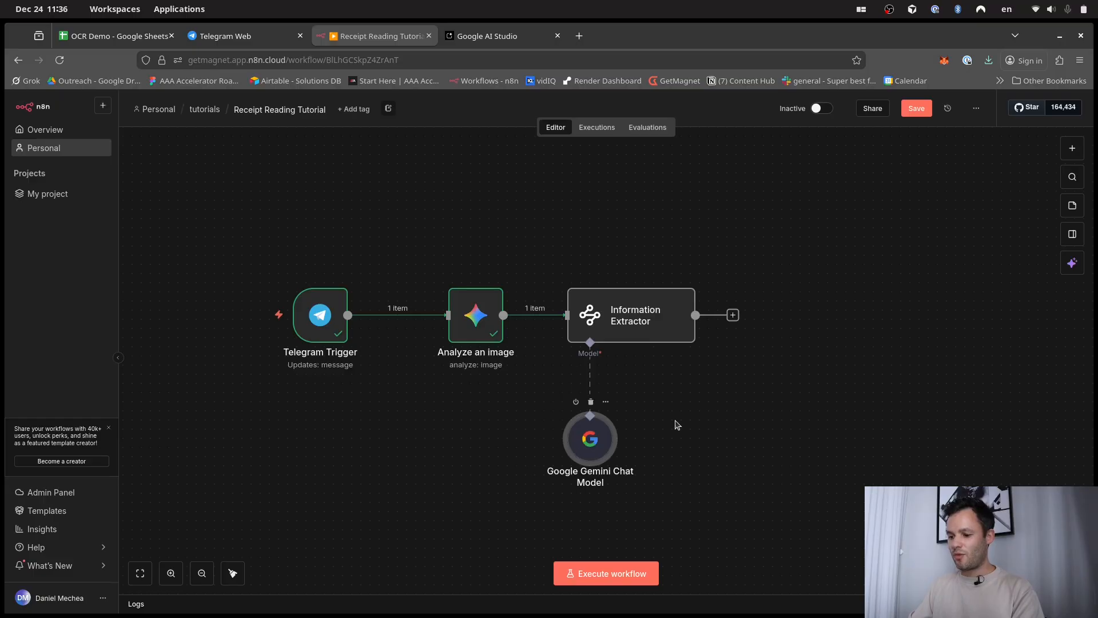
# Step: Execute the Information Extractor on its own and compare the extracted fields with the input transcript
pyautogui.doubleClick(605, 331)
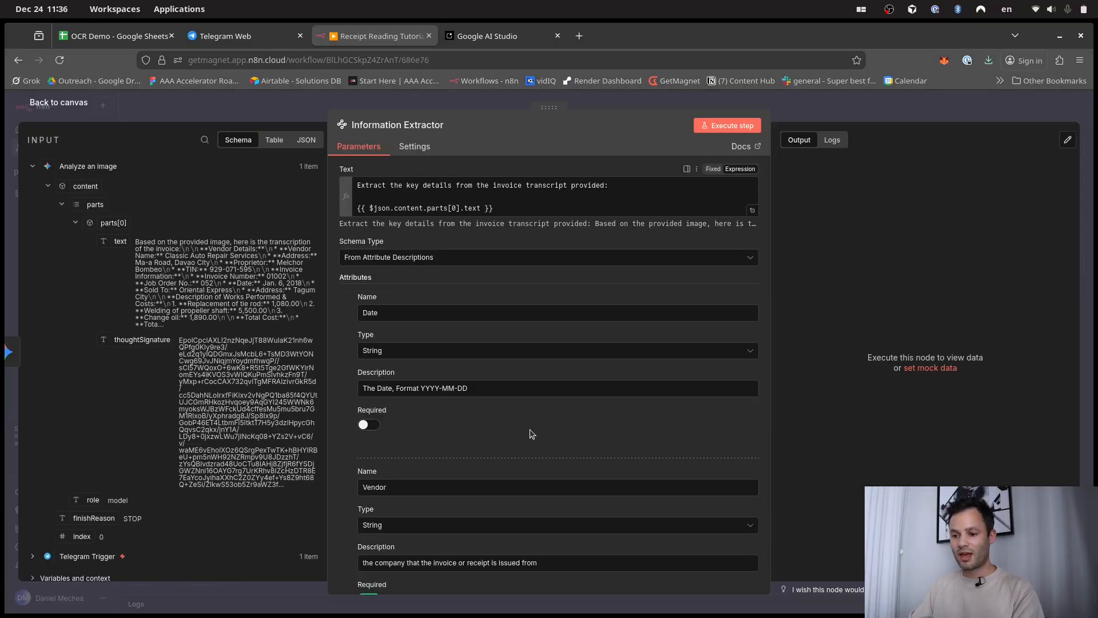
pyautogui.click(747, 126)
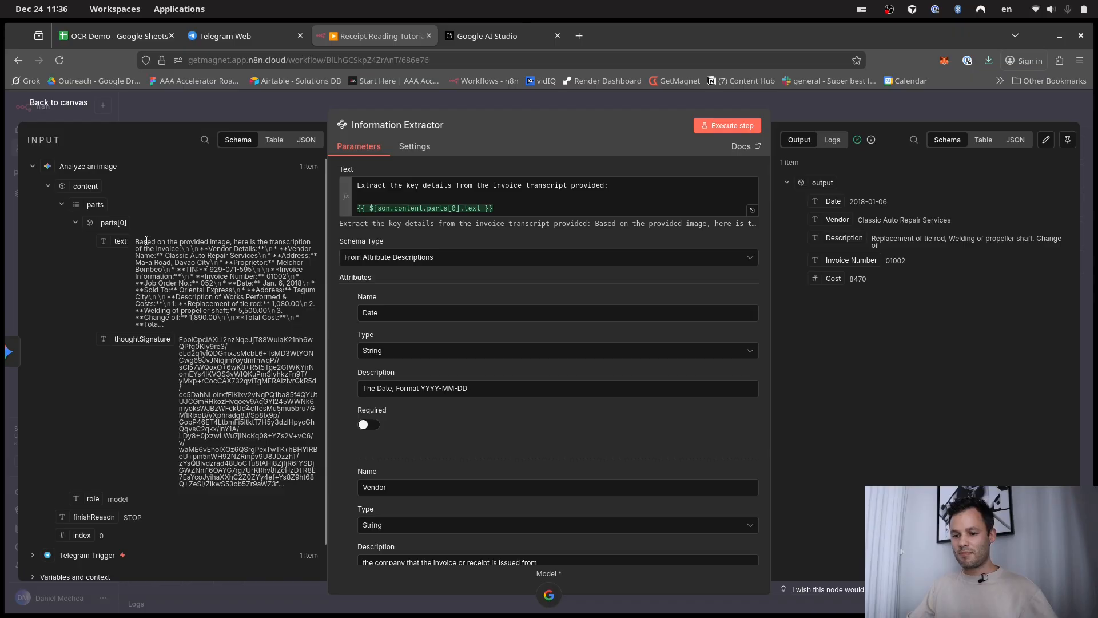
pyautogui.moveTo(147, 241); pyautogui.dragTo(269, 327)
pyautogui.click(268, 328)
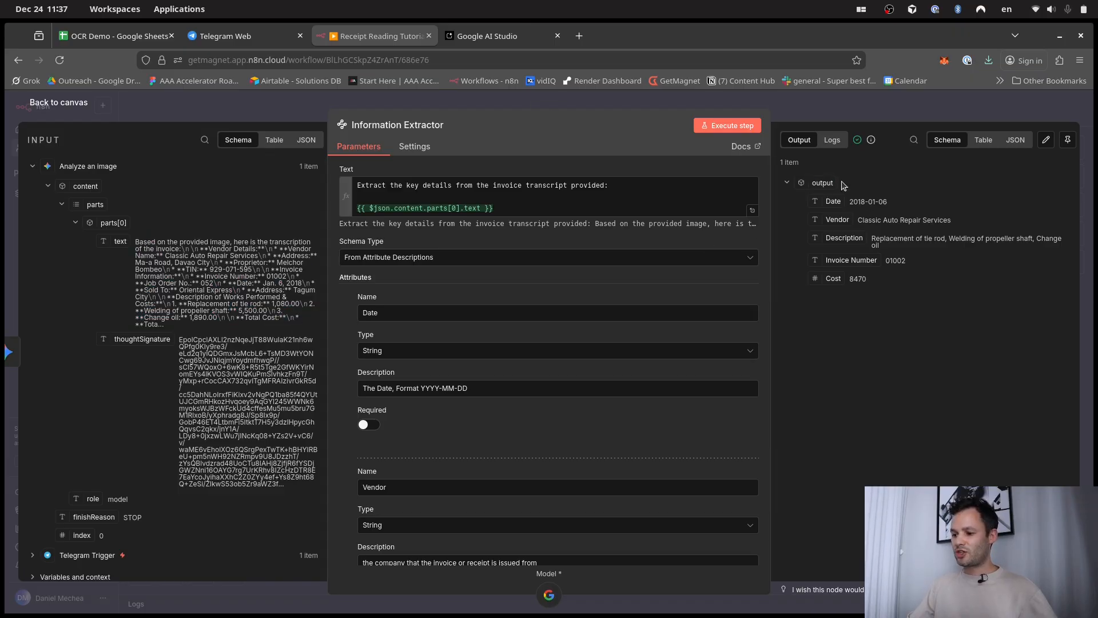
pyautogui.moveTo(834, 218); pyautogui.dragTo(875, 260)
pyautogui.click(876, 313)
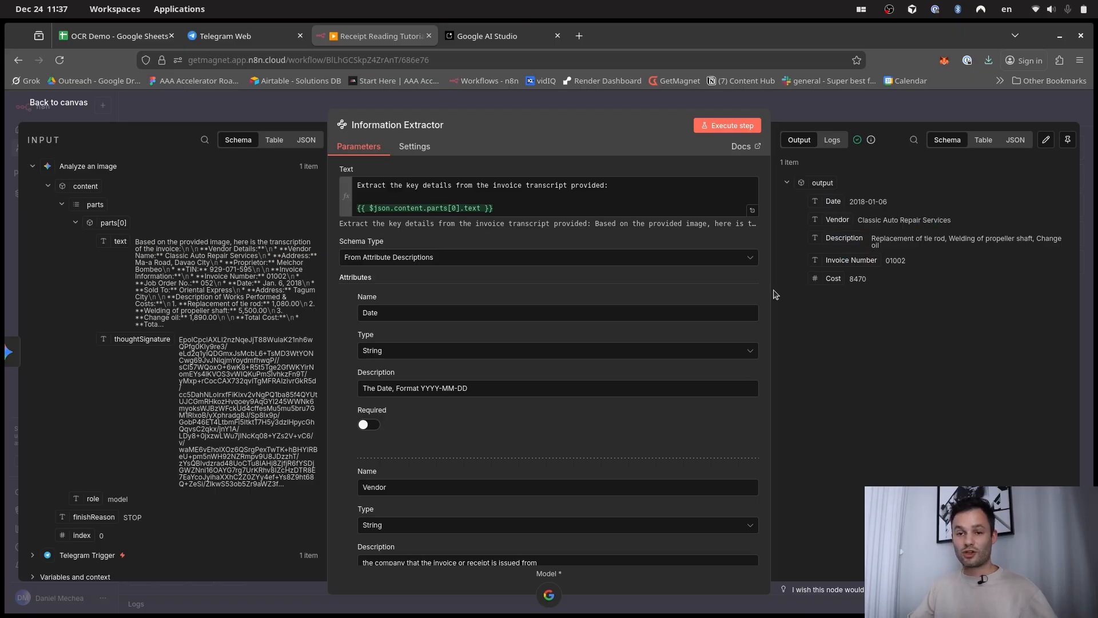
pyautogui.press('Escape')
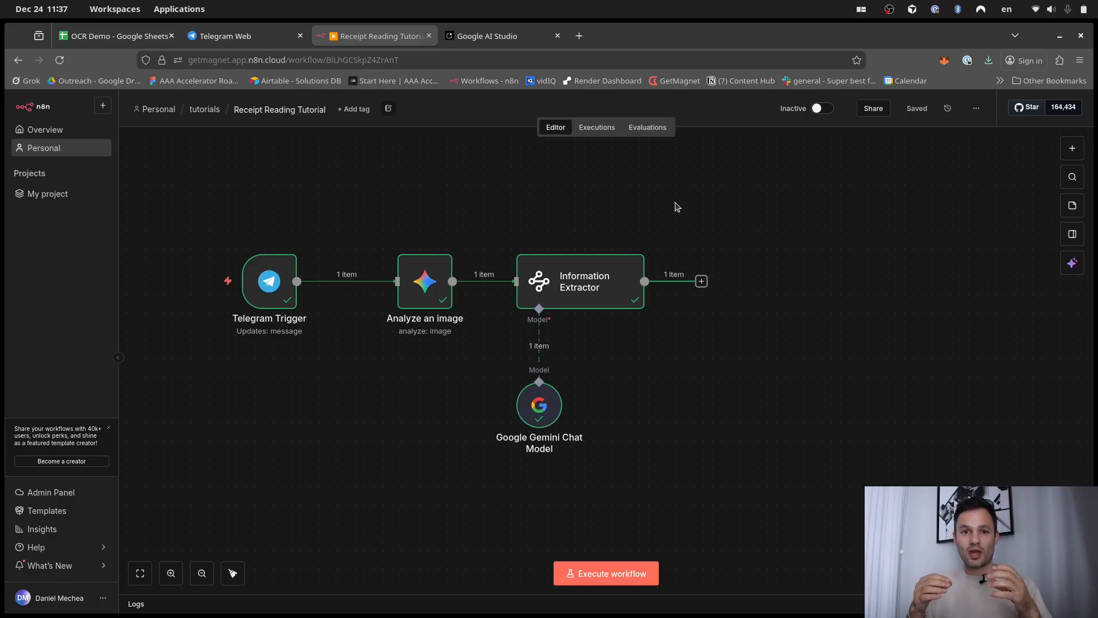
# Step: Add a Google Sheets node with the Append row in sheet action after the Information Extractor
pyautogui.hscroll(3, 642, 216)
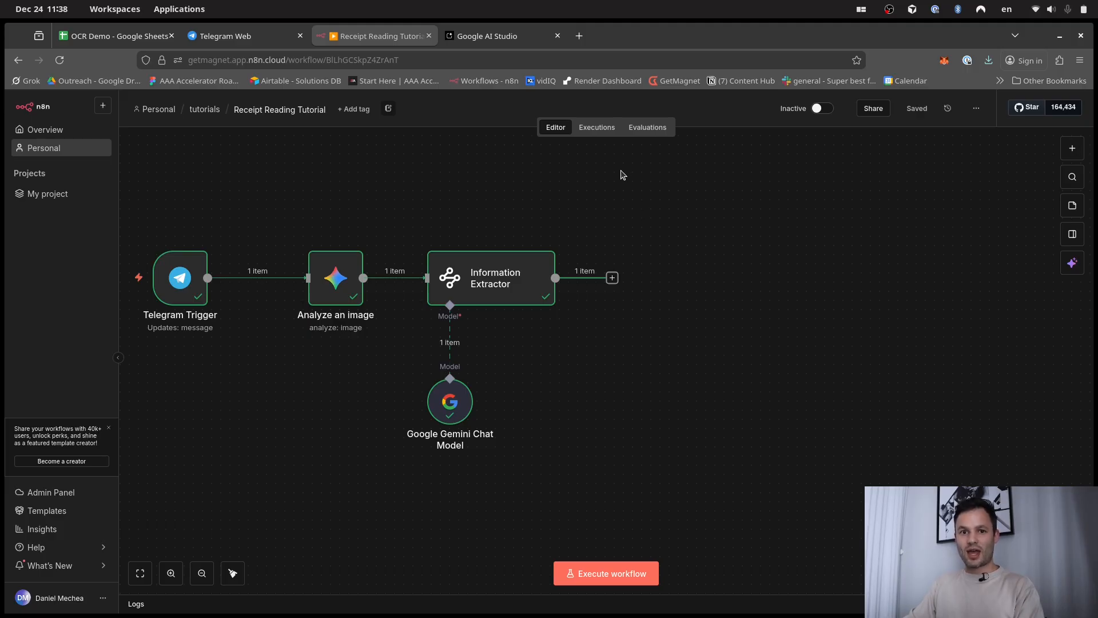
pyautogui.click(612, 278)
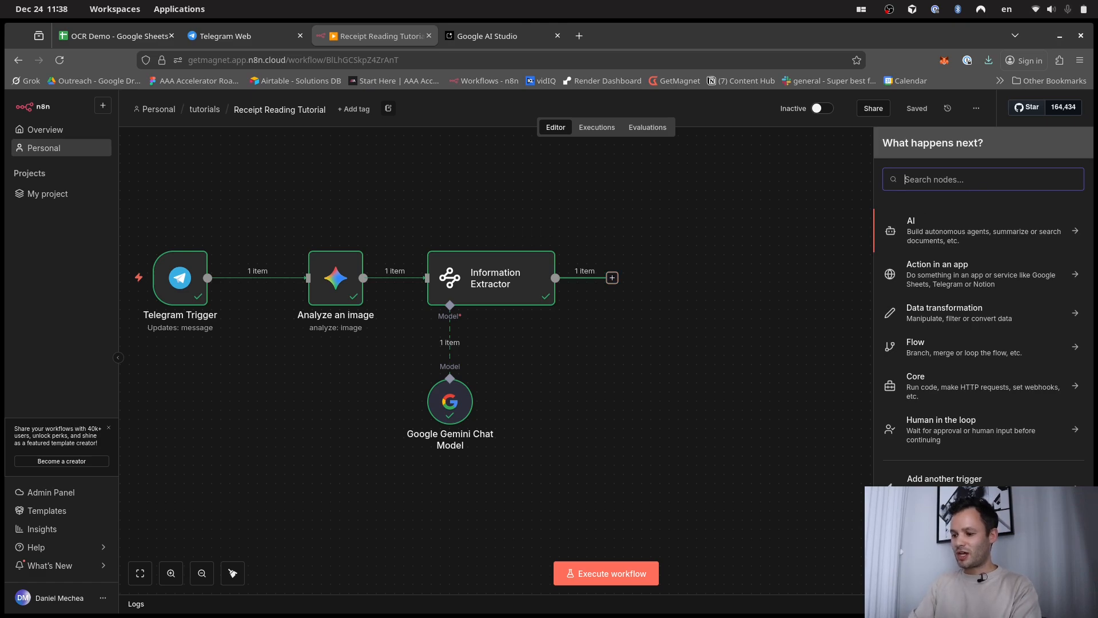
pyautogui.write('sheet')
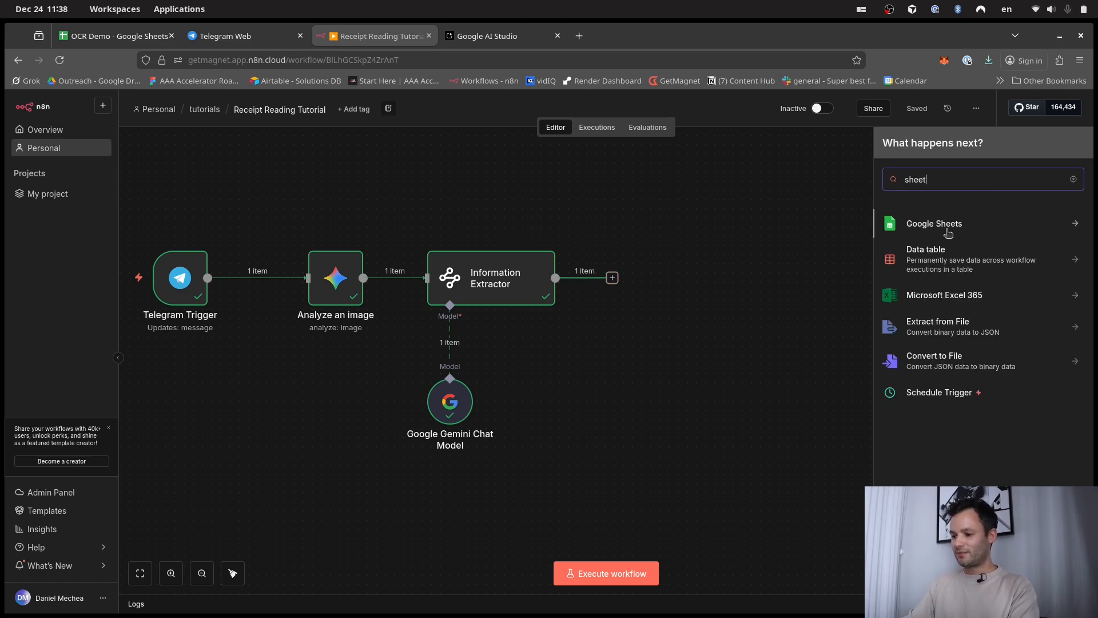
pyautogui.click(936, 223)
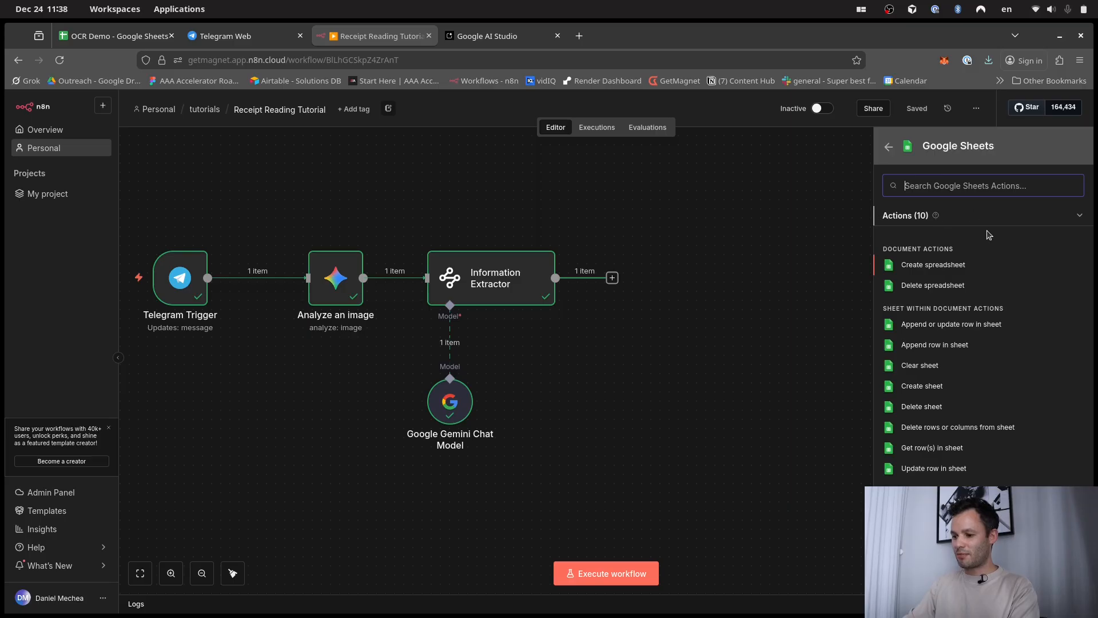
pyautogui.click(960, 345)
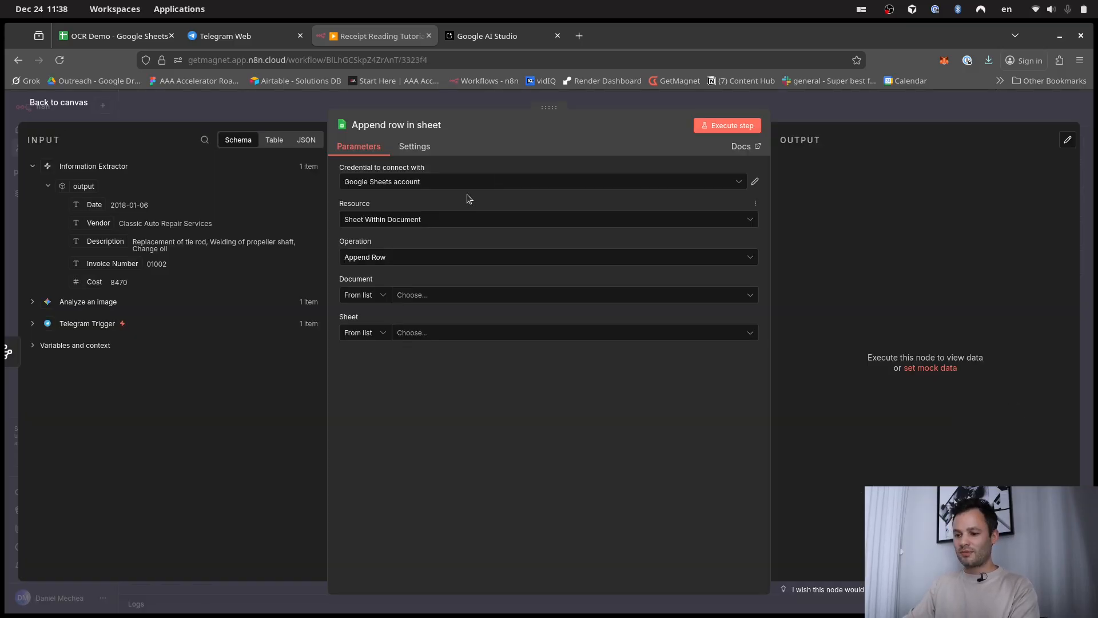
# Step: Create a Google Sheets OAuth2 credential named "Sheets Receipt Reading Tutorial" and connect it by signing in with Google
pyautogui.click(449, 181)
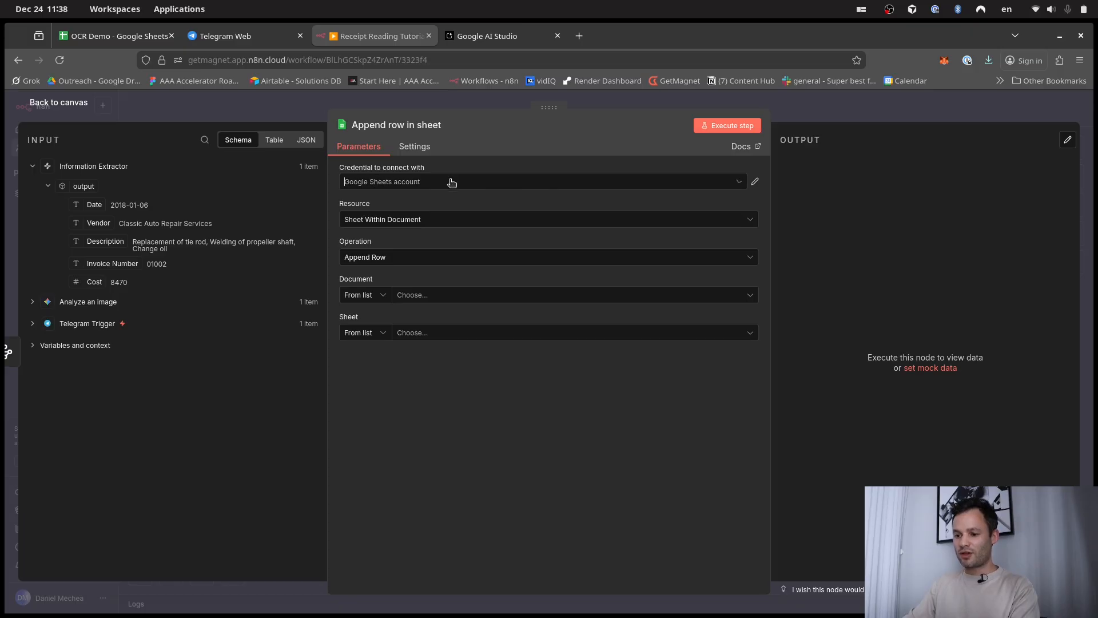
pyautogui.click(451, 181)
pyautogui.click(451, 182)
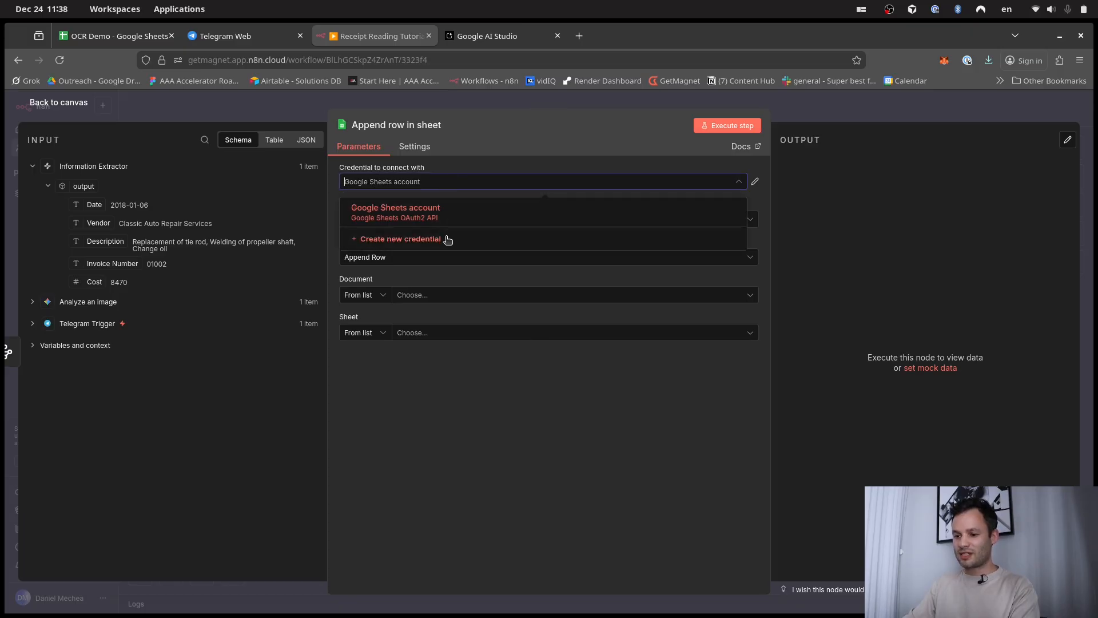
pyautogui.click(448, 240)
pyautogui.click(293, 149)
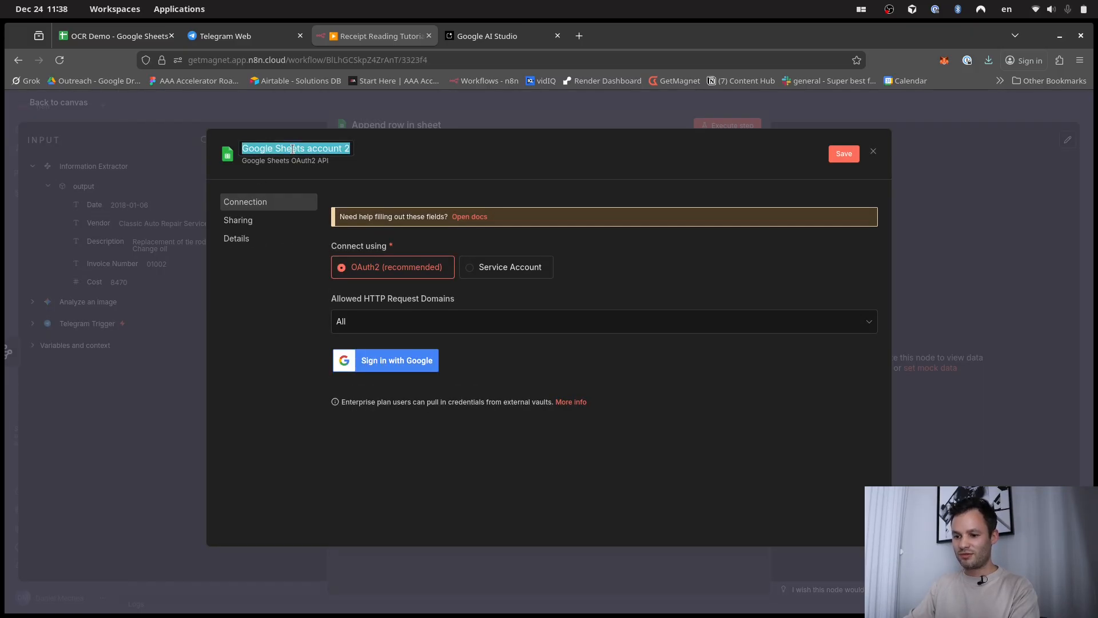
pyautogui.press('BackSpace')
pyautogui.write('S')
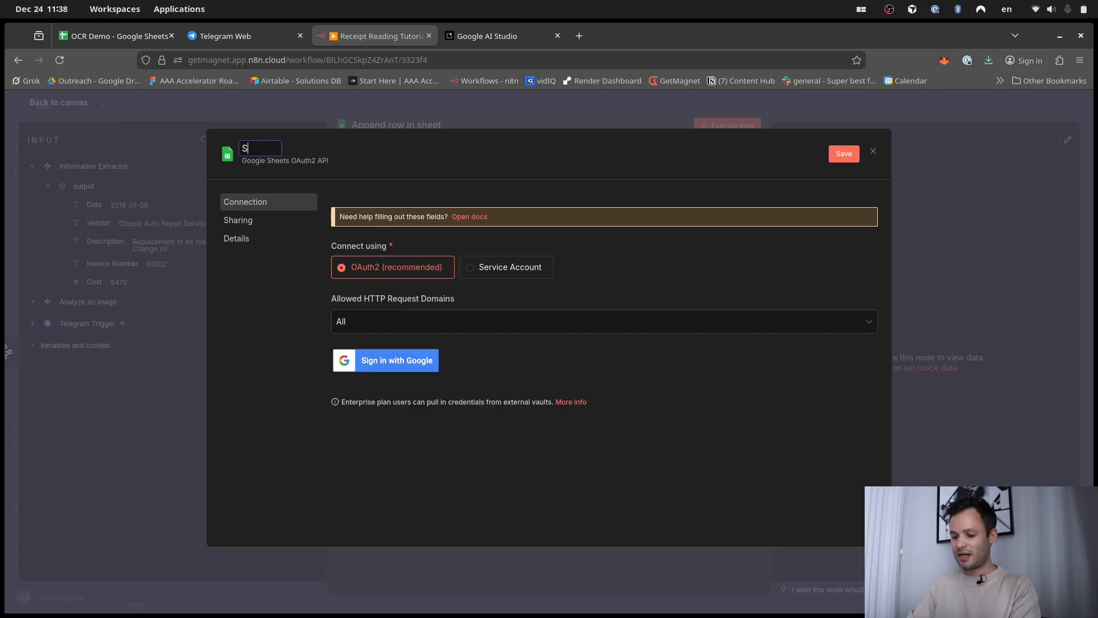
pyautogui.write('heets Receipt ')
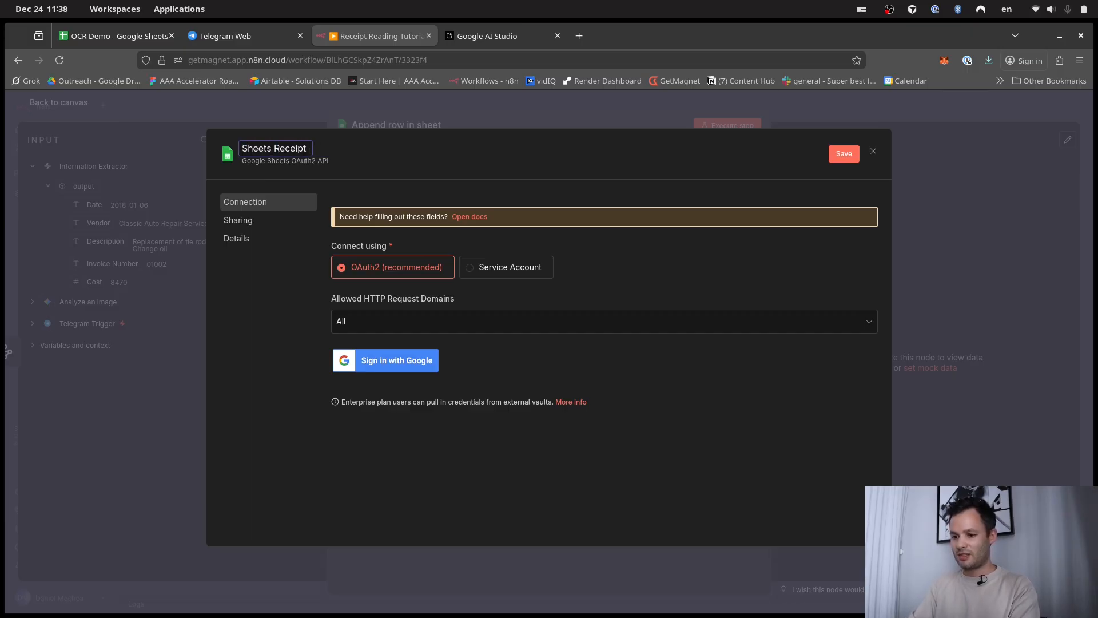
pyautogui.write('Reading Tutorial')
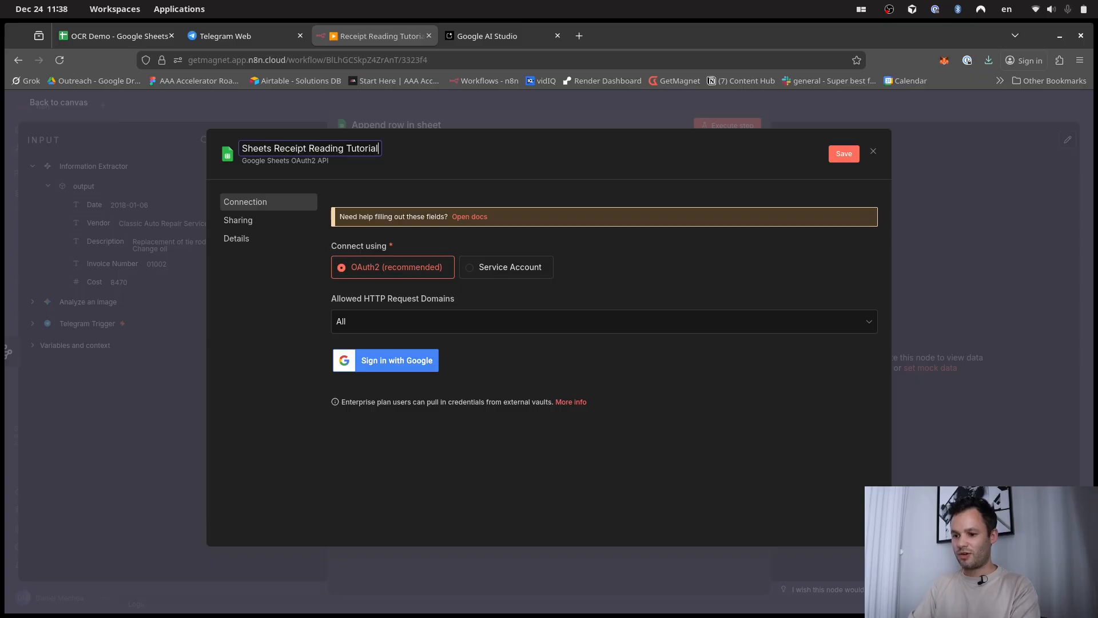
pyautogui.click(576, 481)
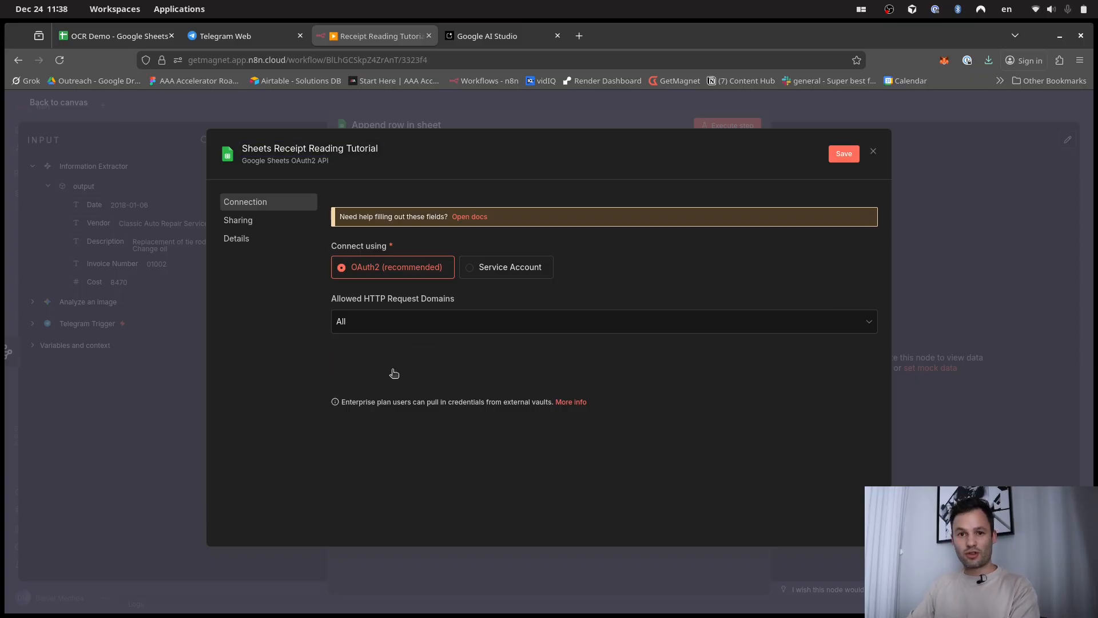
pyautogui.click(394, 362)
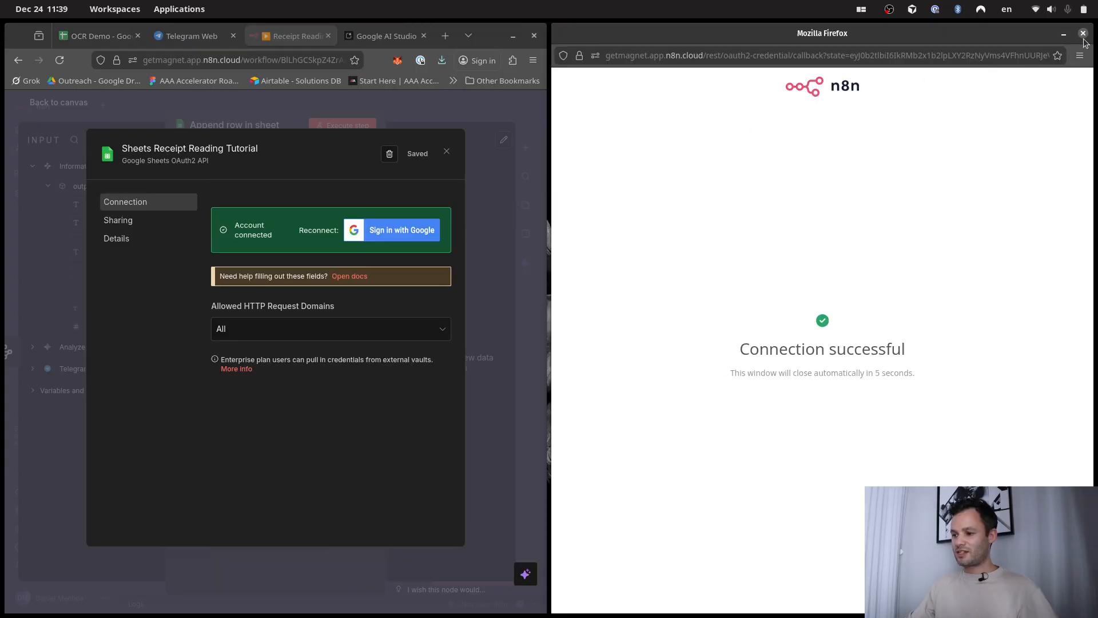
pyautogui.click(1083, 33)
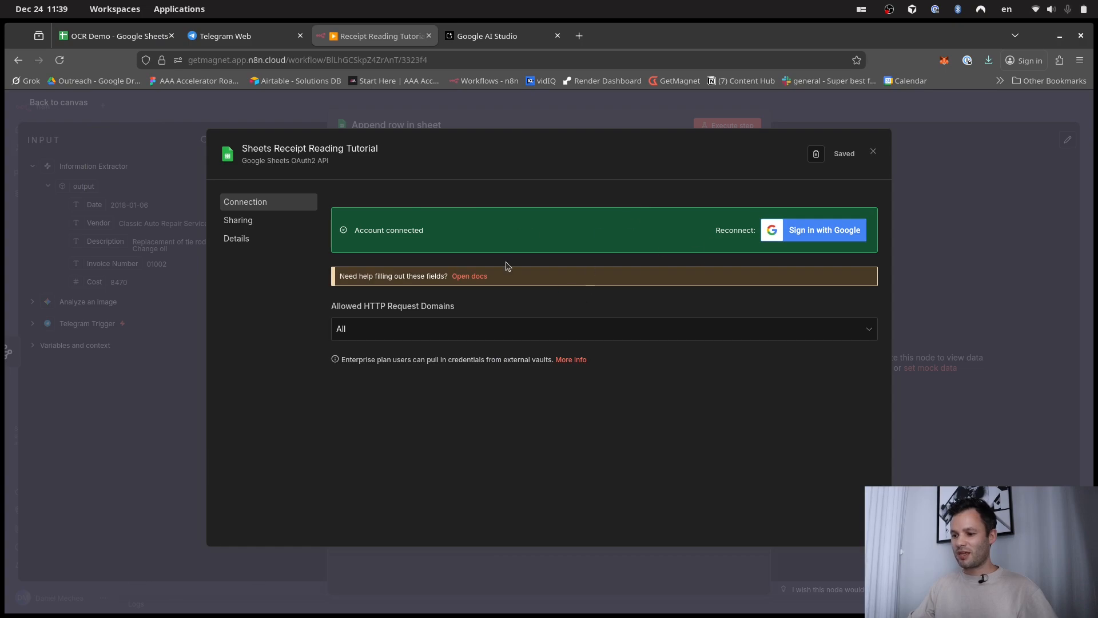
# Step: Close the credential settings and set the append target to Sheet1 of the OCR Demo document
pyautogui.click(950, 176)
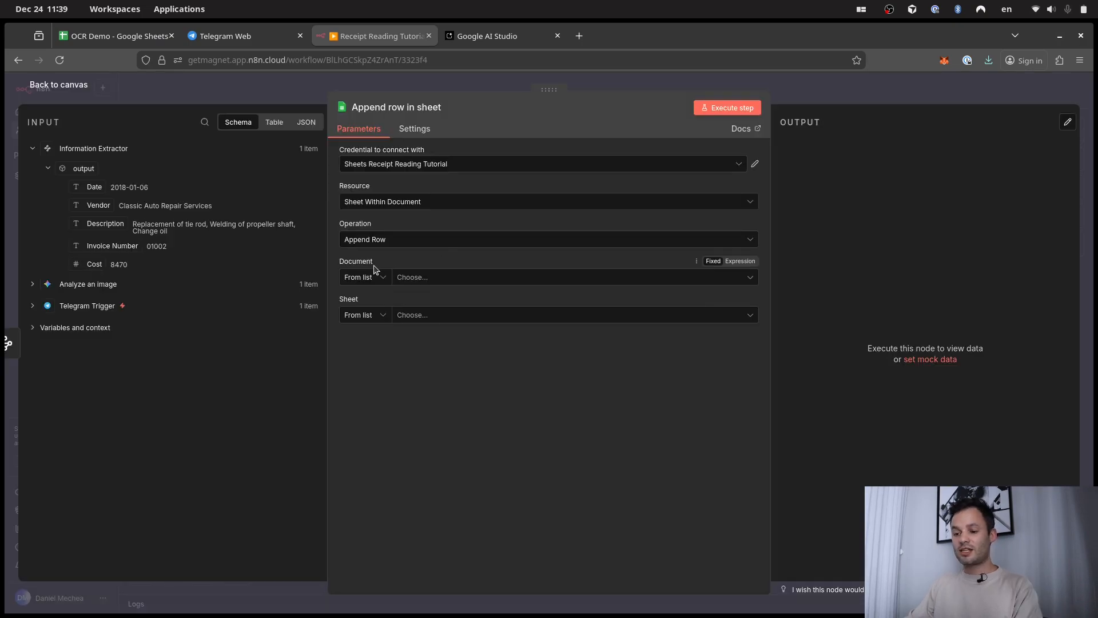
pyautogui.click(453, 283)
pyautogui.write('oc')
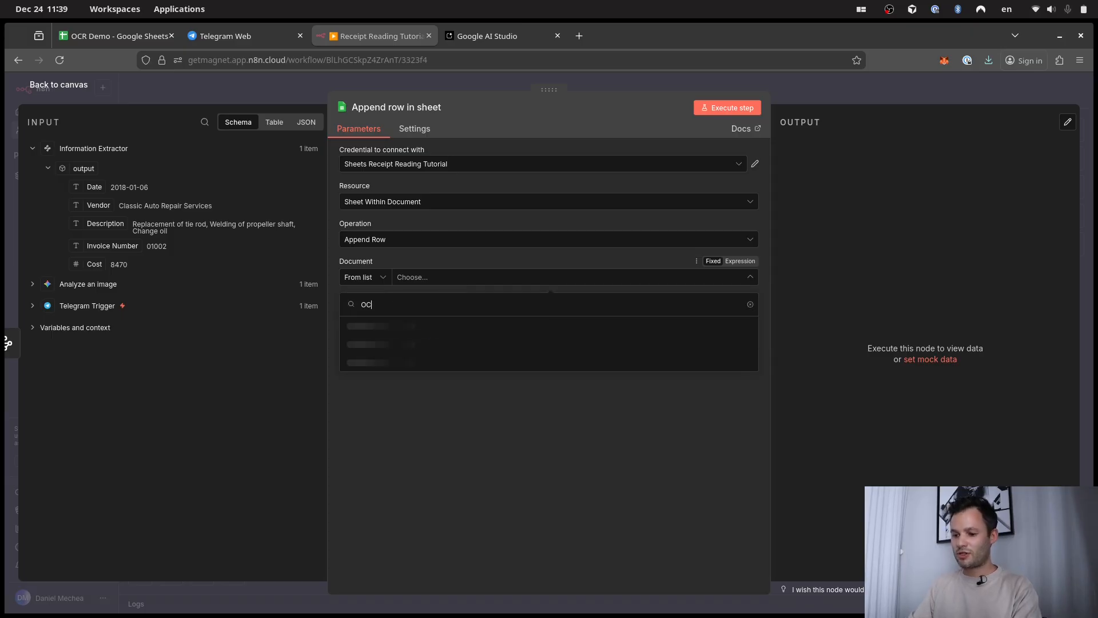
pyautogui.write('r')
pyautogui.press('BackSpace')
pyautogui.write('R DEm')
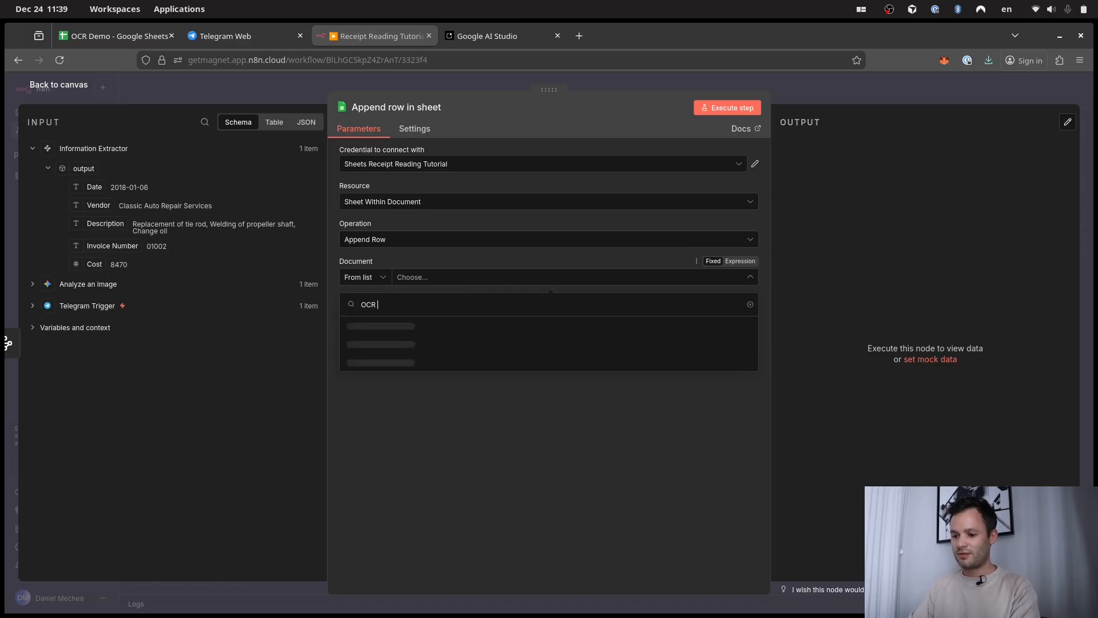
pyautogui.press('BackSpace')
pyautogui.press('BackSpace')
pyautogui.write('em')
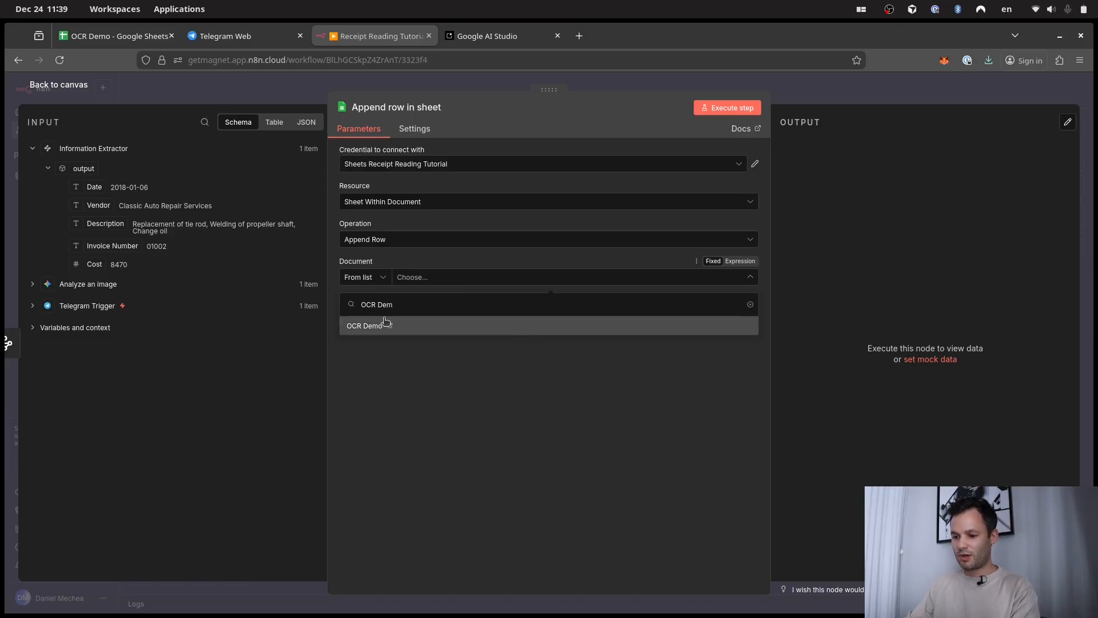
pyautogui.click(398, 327)
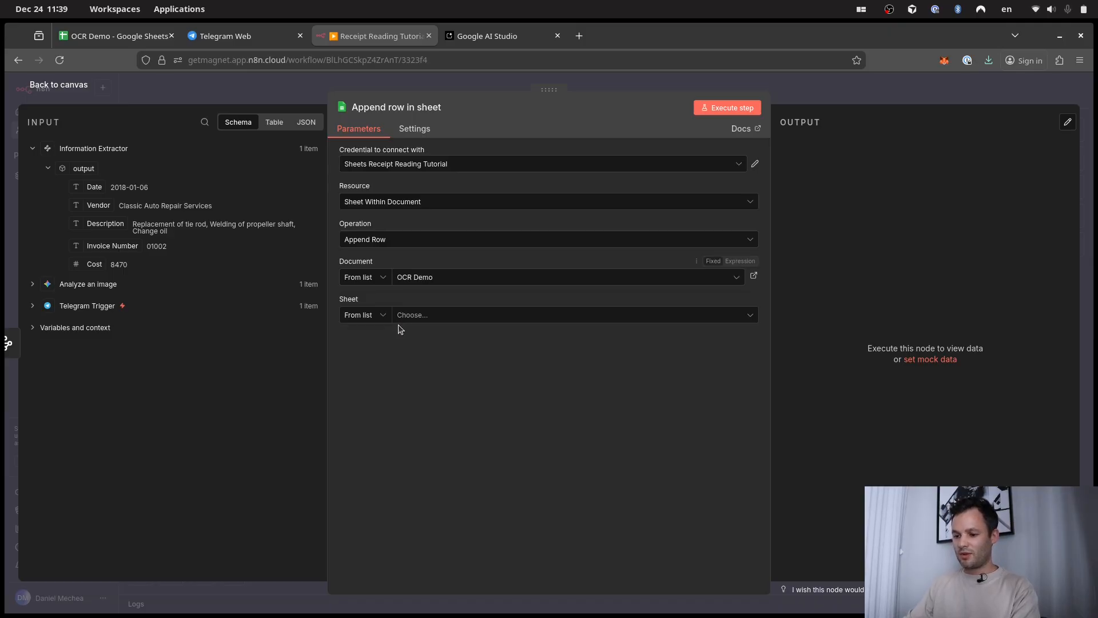
pyautogui.click(463, 315)
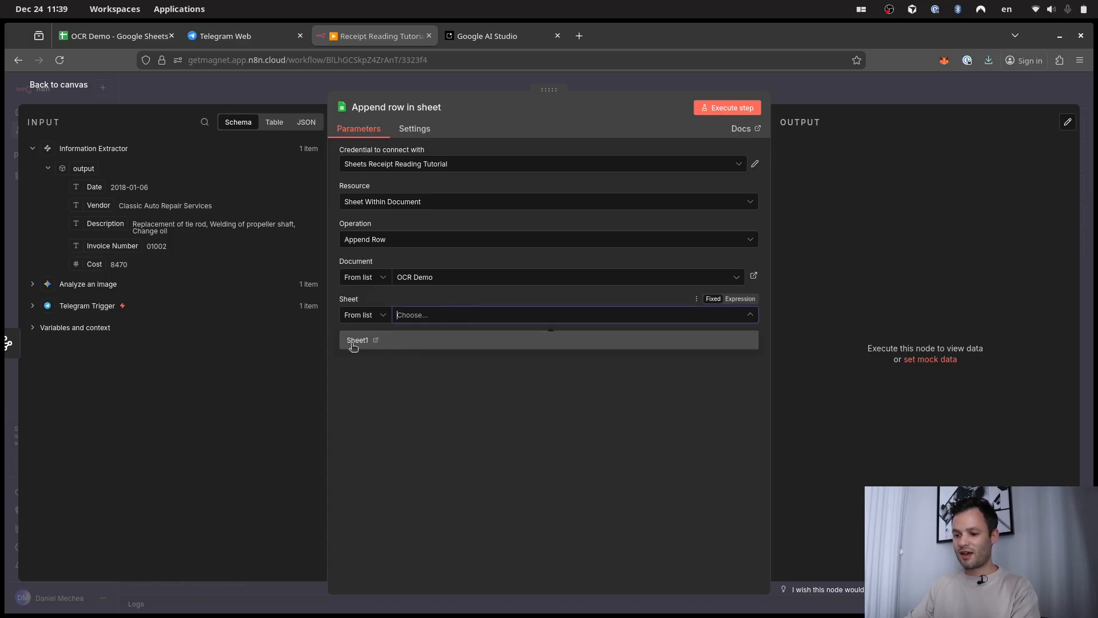
pyautogui.click(356, 342)
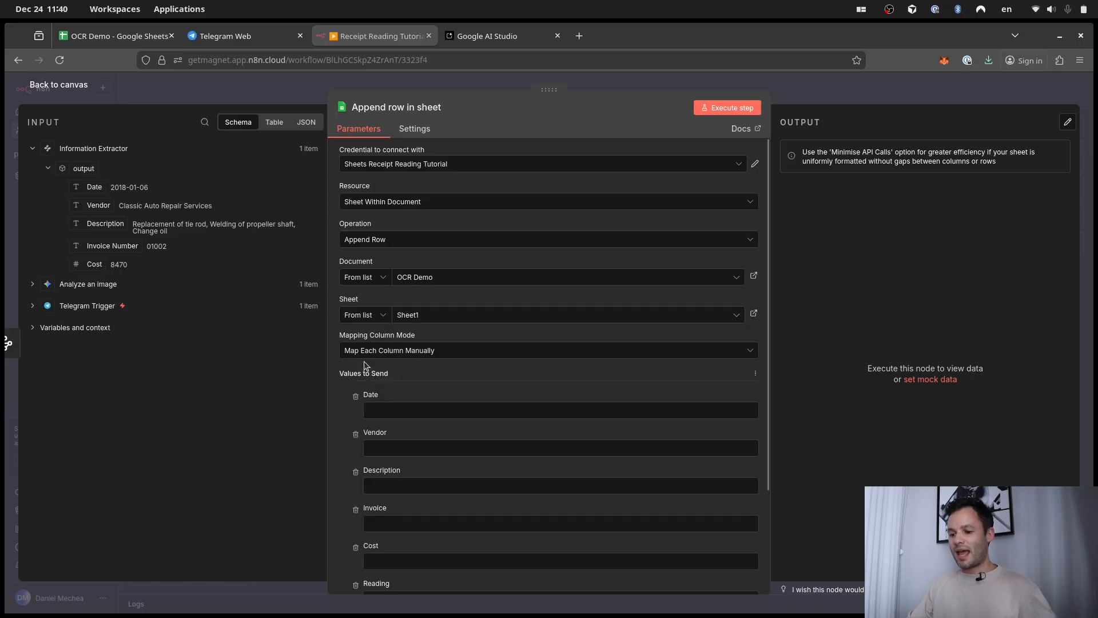
# Step: Map the Information Extractor's Date, Vendor, Description, Invoice Number and Cost outputs to the matching sheet columns
pyautogui.scroll(-1, 422, 355)
pyautogui.scroll(-3, 422, 355)
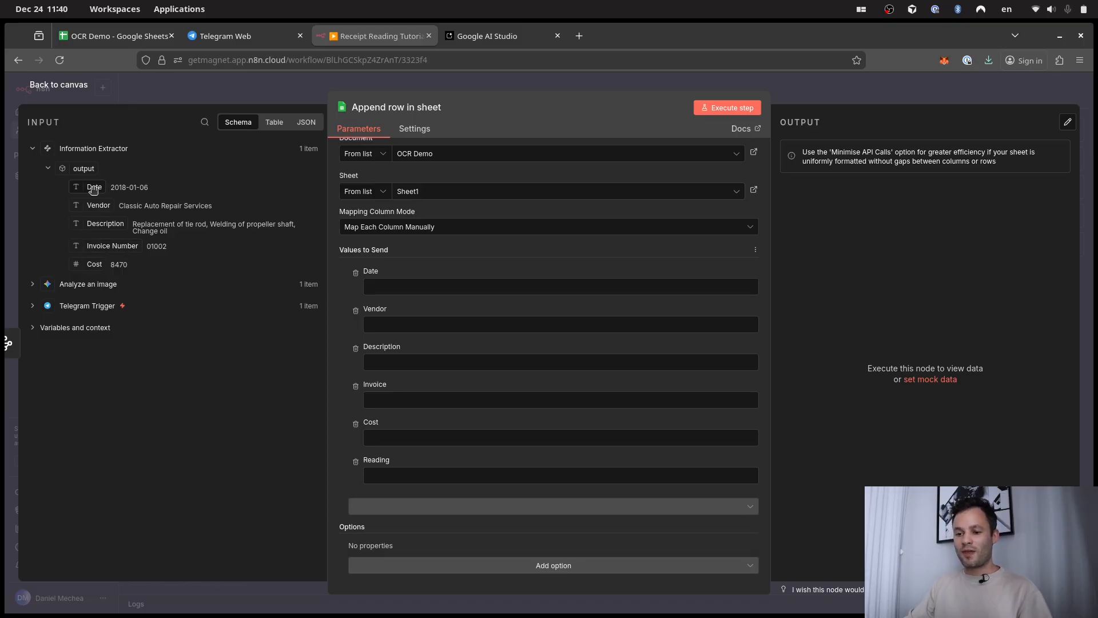
pyautogui.moveTo(93, 189); pyautogui.dragTo(426, 288)
pyautogui.moveTo(96, 205); pyautogui.dragTo(410, 340)
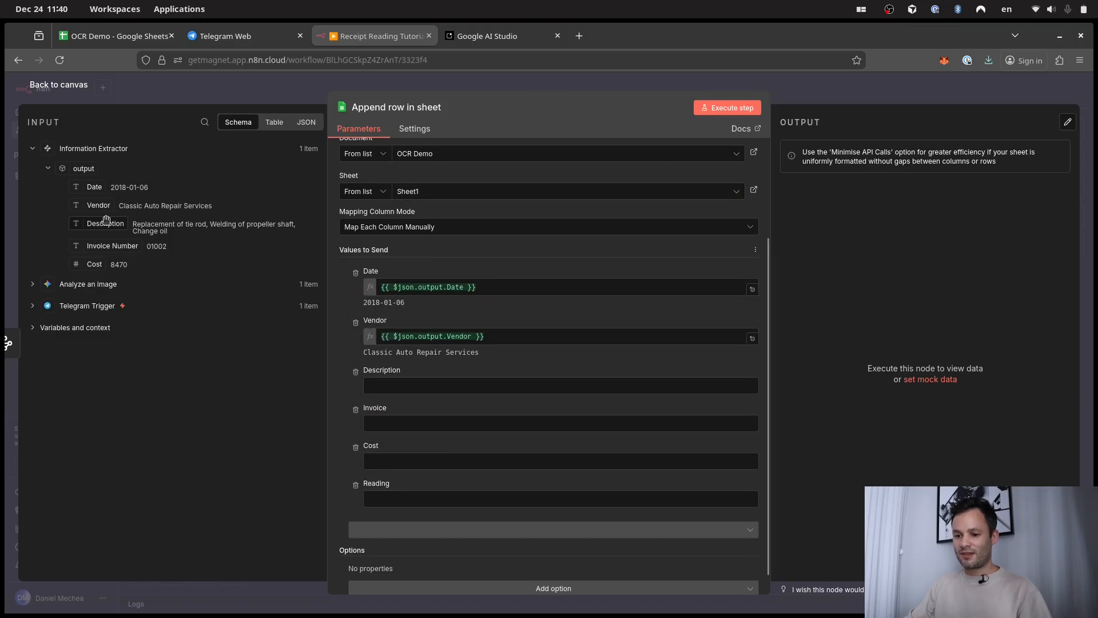
pyautogui.moveTo(106, 221); pyautogui.dragTo(421, 389)
pyautogui.moveTo(112, 246); pyautogui.dragTo(370, 435)
pyautogui.scroll(-1, 377, 424)
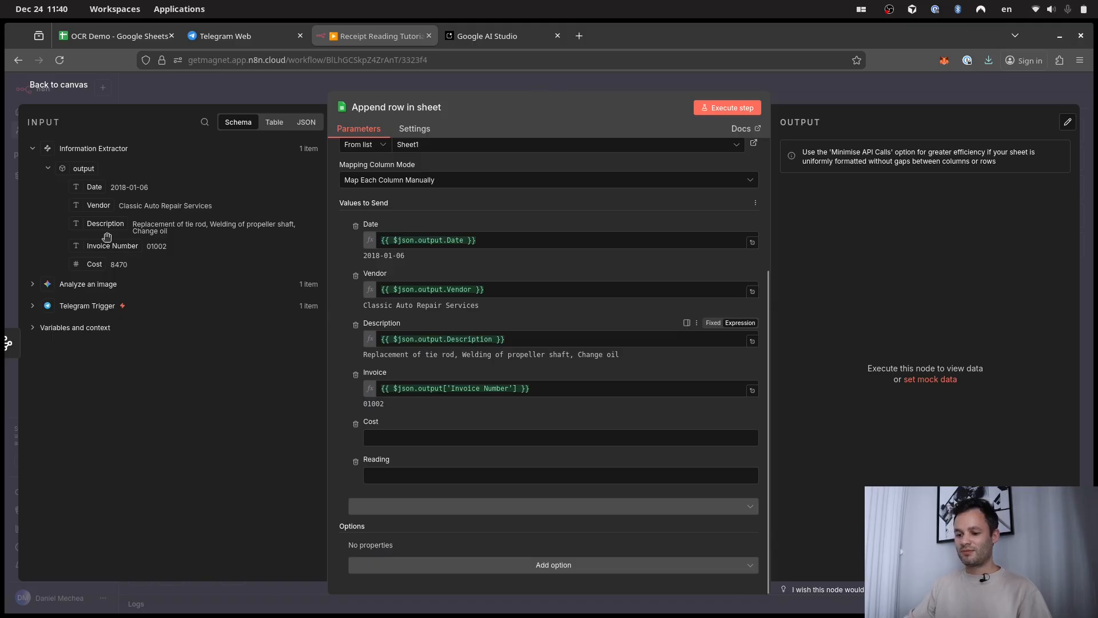
pyautogui.moveTo(94, 264); pyautogui.dragTo(392, 435)
# Step: Map the Reading column to the transcript text from the Analyze an image node's output
pyautogui.scroll(-1, 392, 457)
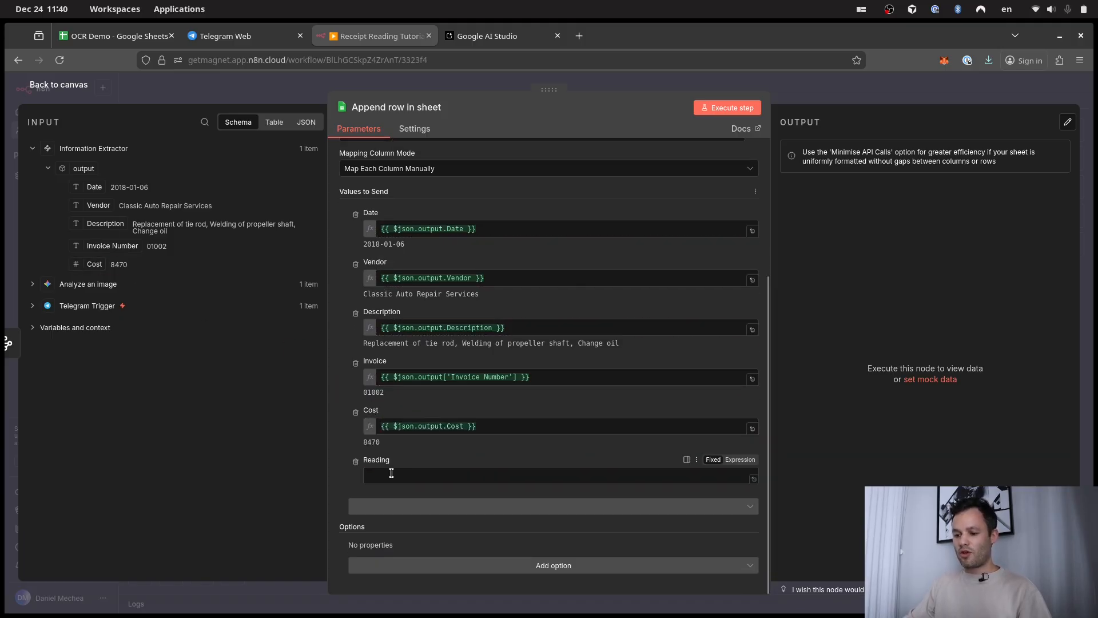
pyautogui.click(392, 472)
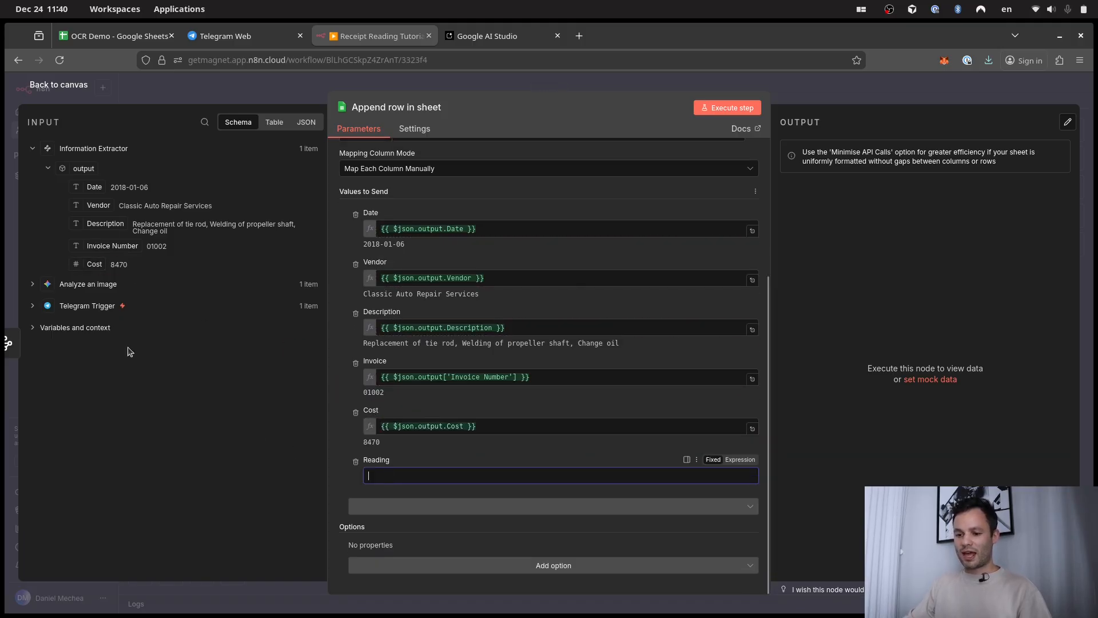
pyautogui.click(32, 286)
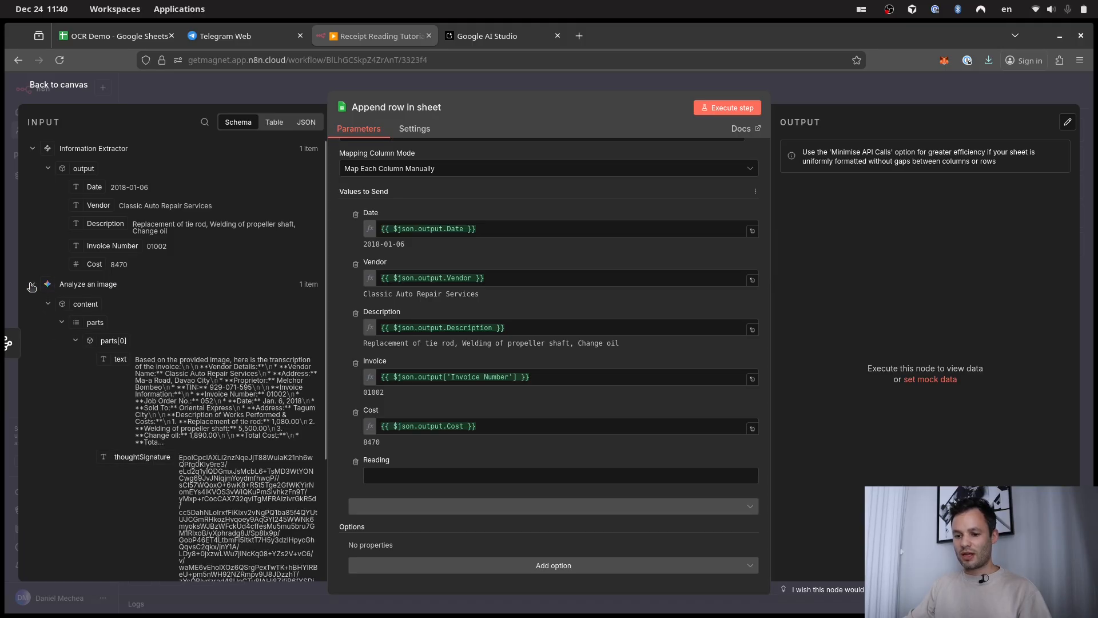
pyautogui.scroll(-2, 86, 289)
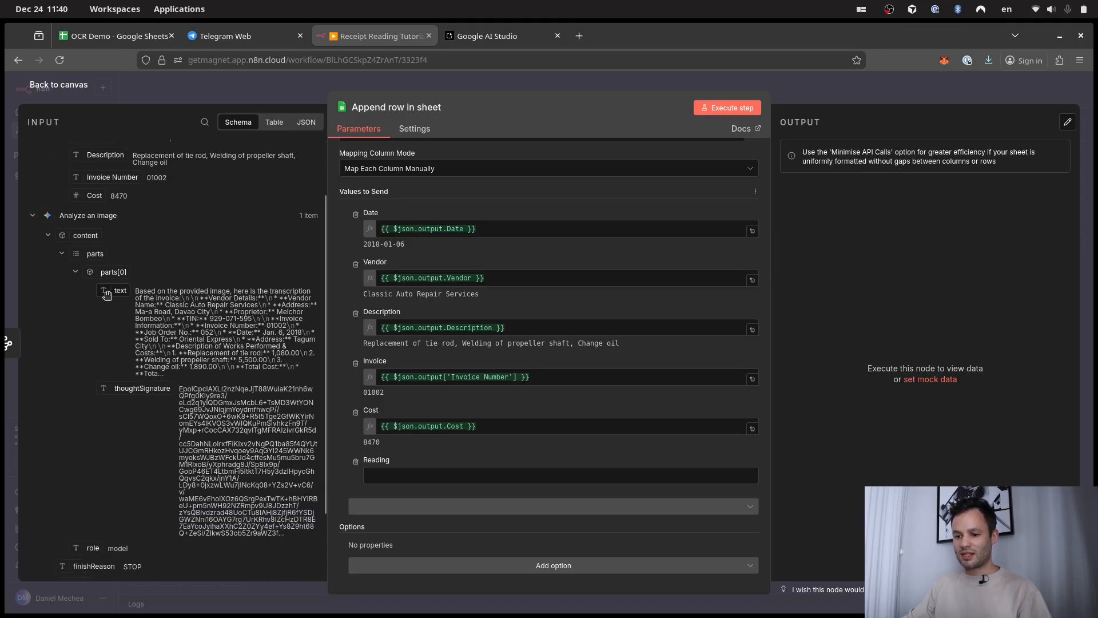
pyautogui.moveTo(107, 290); pyautogui.dragTo(395, 474)
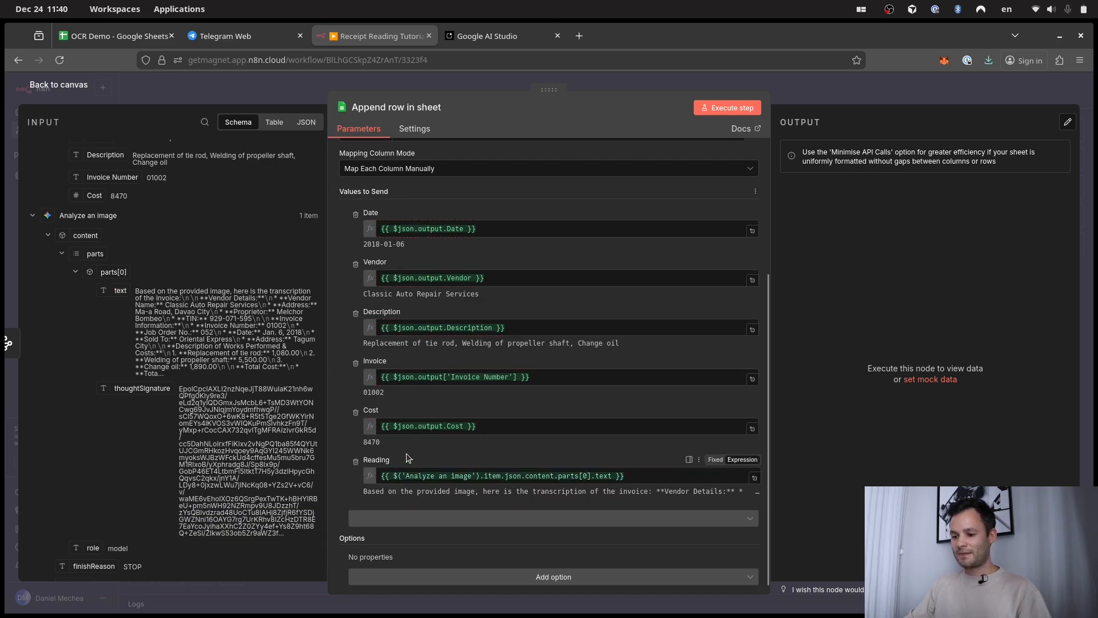
# Step: Execute the Append row in sheet node and check each field of the appended row in the OCR Demo spreadsheet
pyautogui.scroll(2, 435, 427)
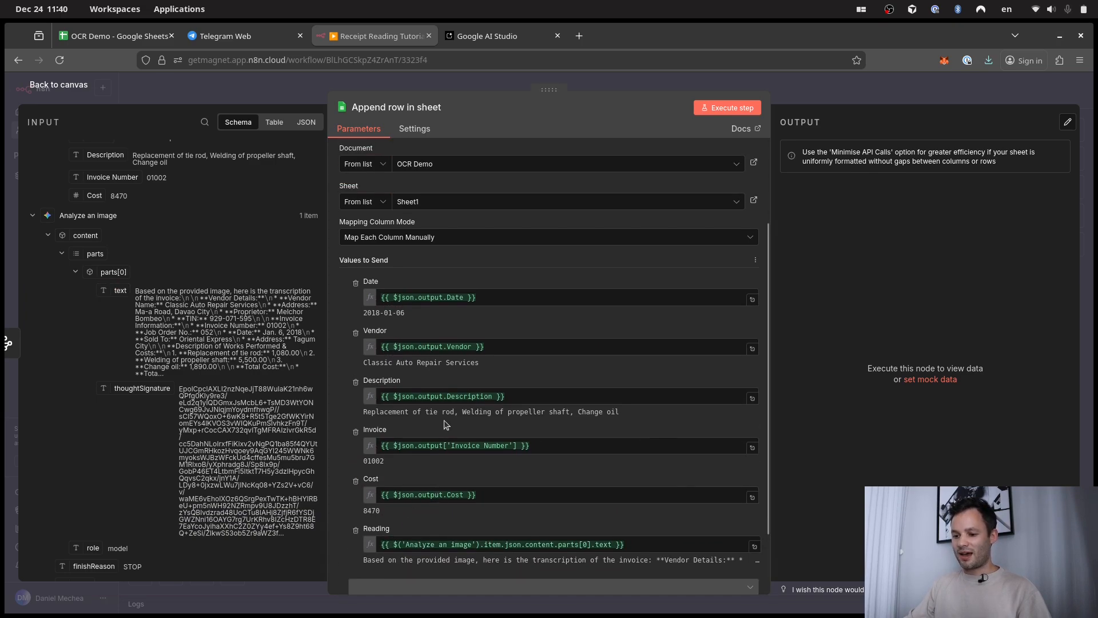
pyautogui.scroll(-2, 447, 425)
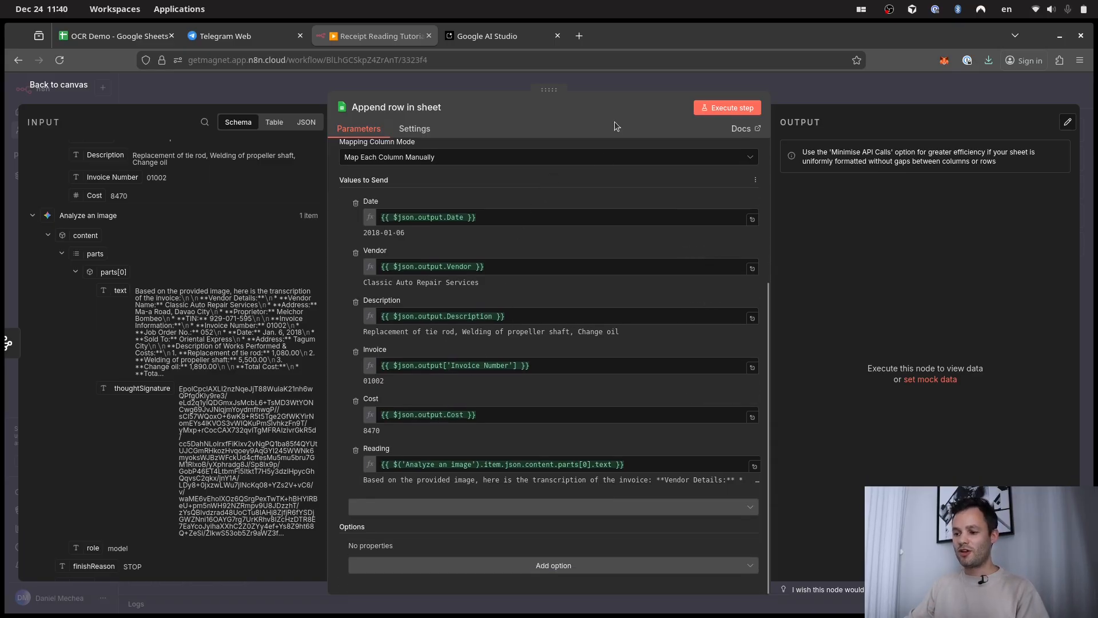
pyautogui.click(728, 113)
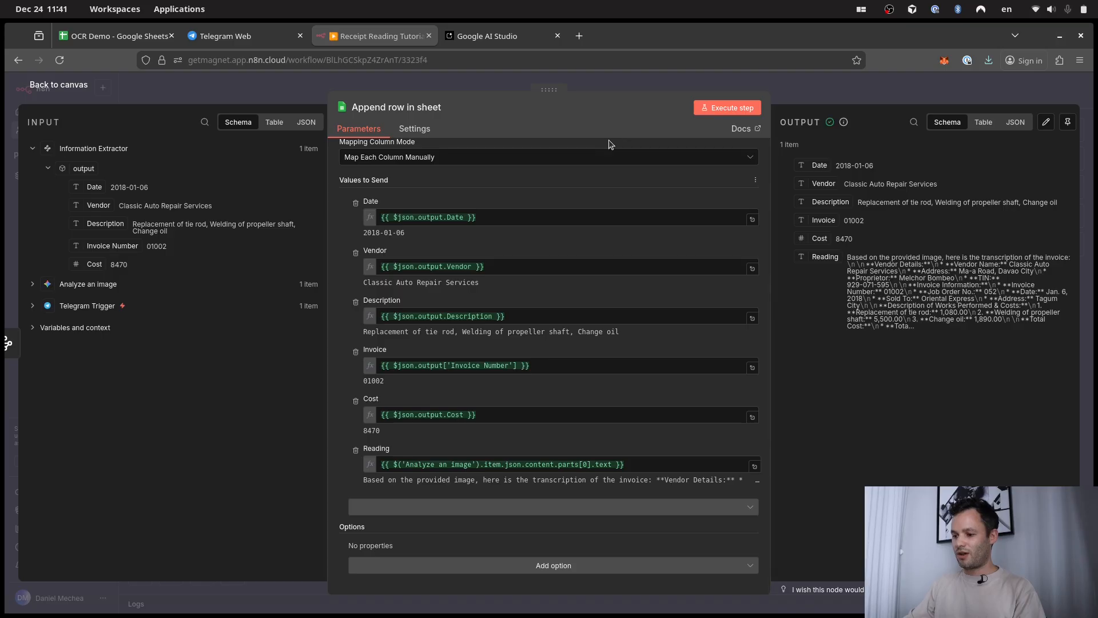
pyautogui.click(118, 37)
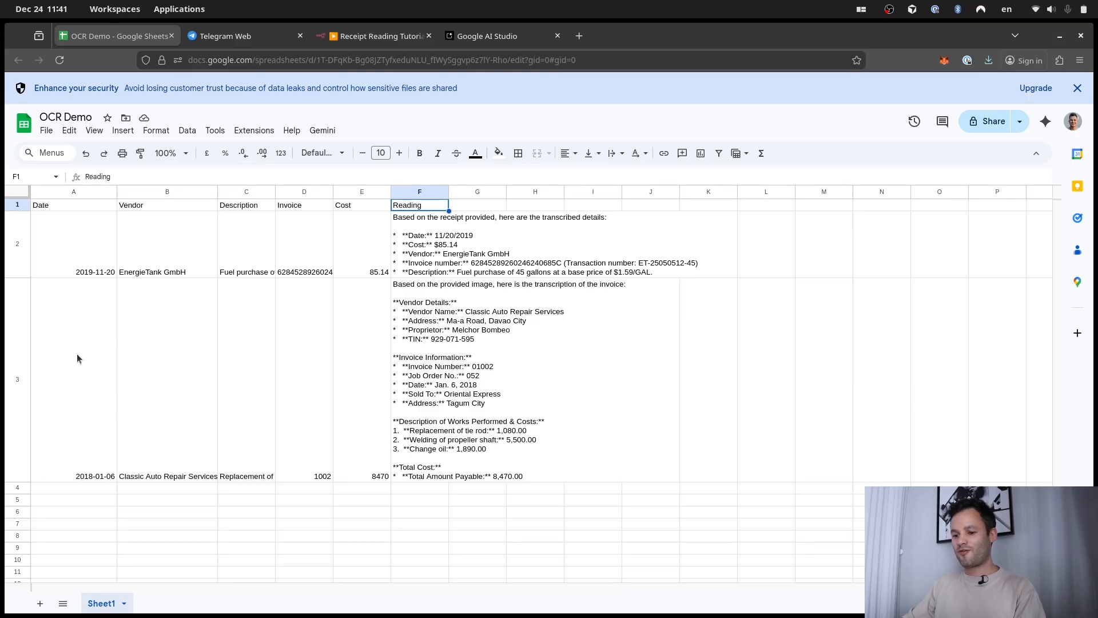
pyautogui.click(97, 367)
pyautogui.click(198, 378)
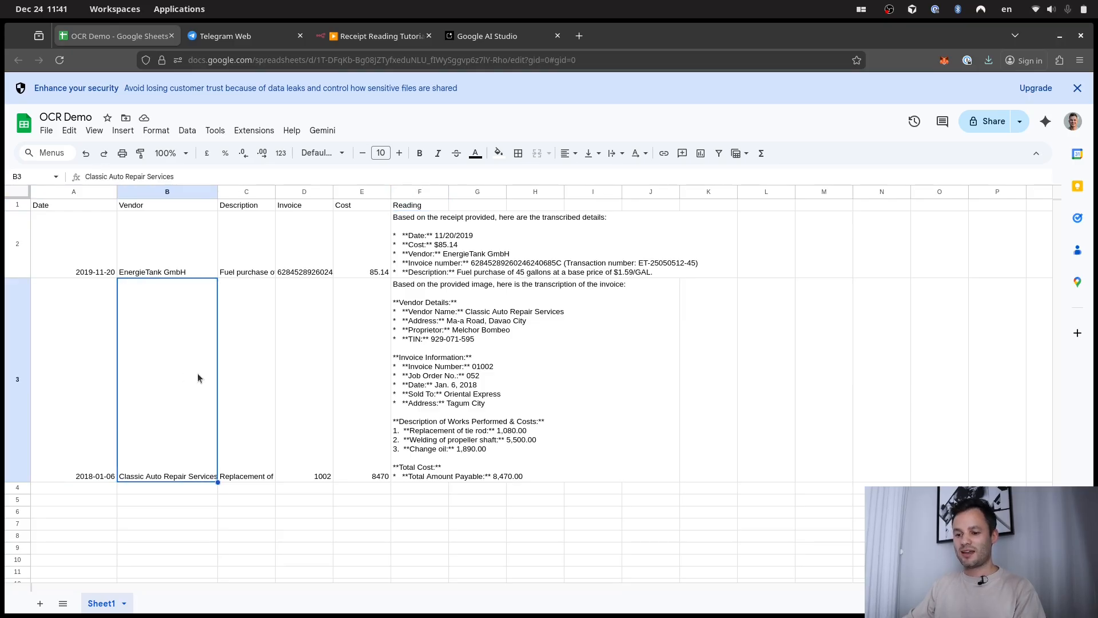
pyautogui.click(248, 383)
pyautogui.click(314, 391)
pyautogui.click(376, 389)
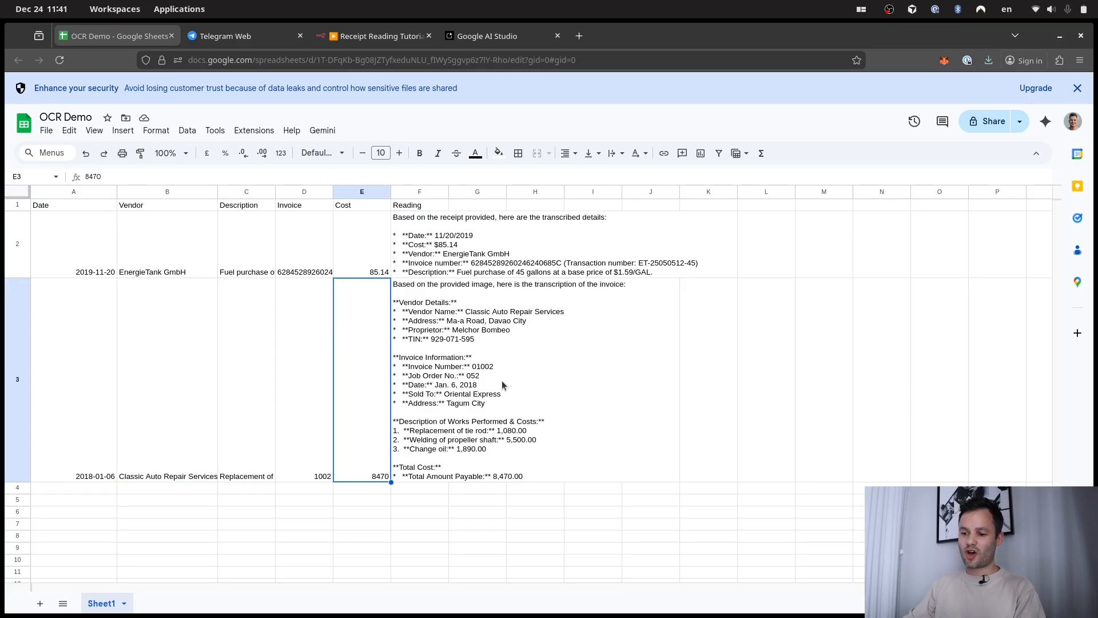
pyautogui.click(502, 384)
pyautogui.click(363, 387)
# Step: Return to the n8n workflow, save and activate it, and dismiss the activation notice and production checklist
pyautogui.click(378, 36)
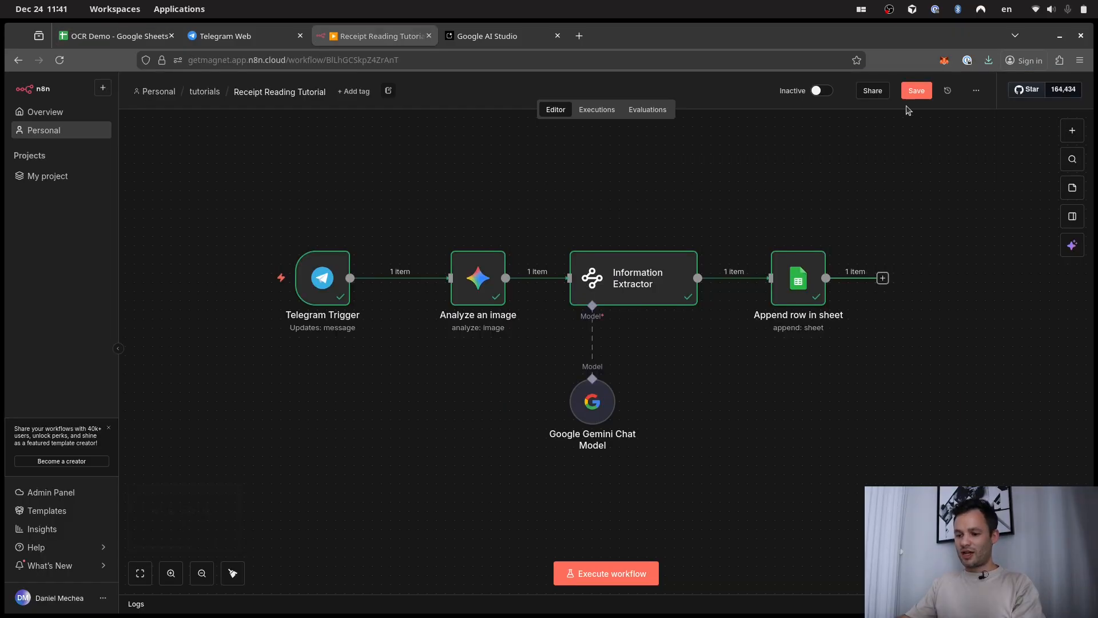
pyautogui.click(913, 90)
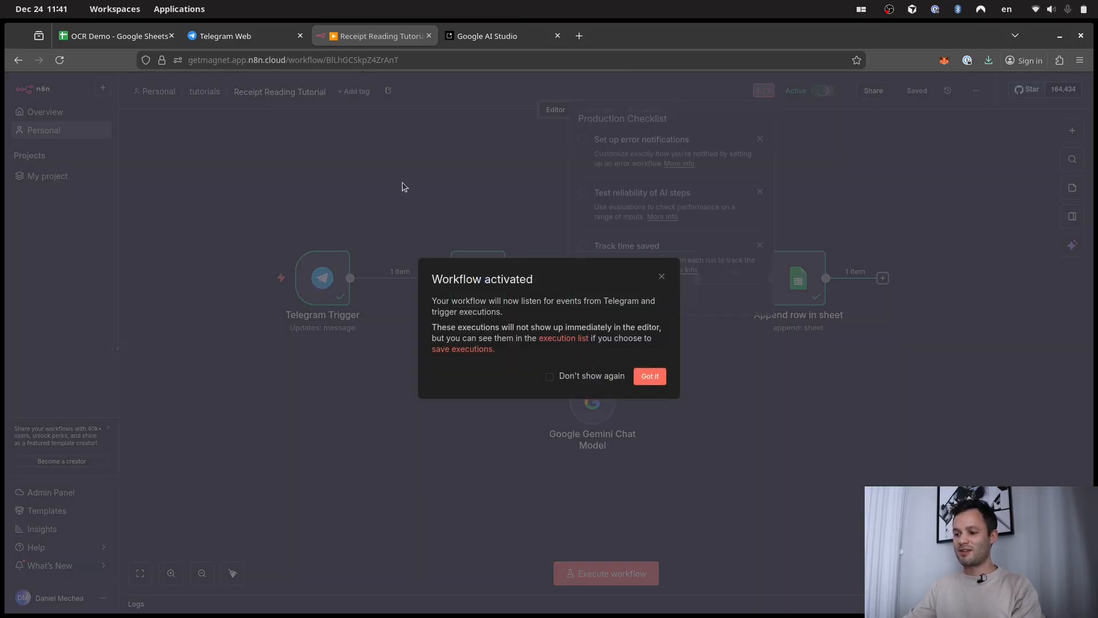
pyautogui.click(650, 376)
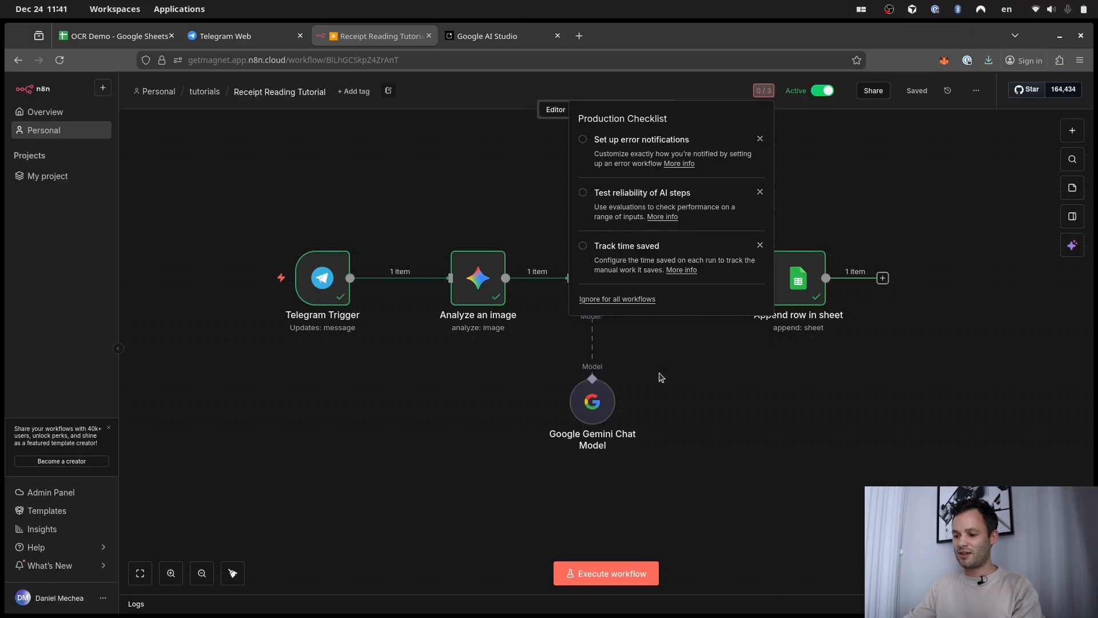
pyautogui.click(794, 134)
pyautogui.moveTo(501, 189); pyautogui.dragTo(518, 205)
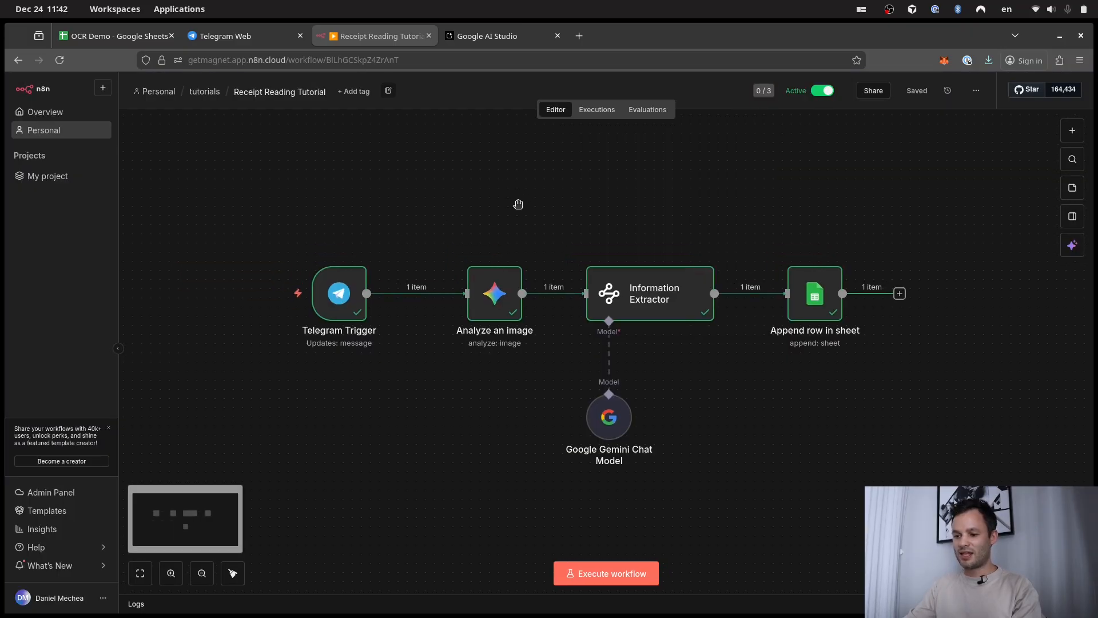
# Step: Switch to Telegram Web and send the photo turkish_restaurant.jpg to the Receipt Reading Tutorial bot
pyautogui.click(225, 36)
pyautogui.moveTo(722, 586)
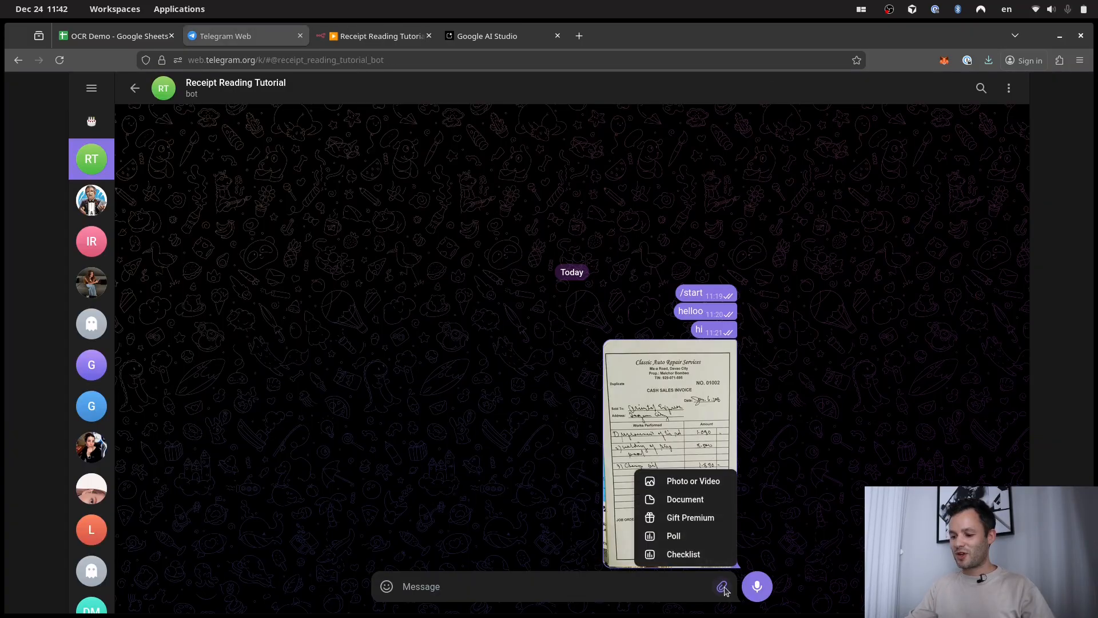
pyautogui.click(696, 481)
pyautogui.click(495, 255)
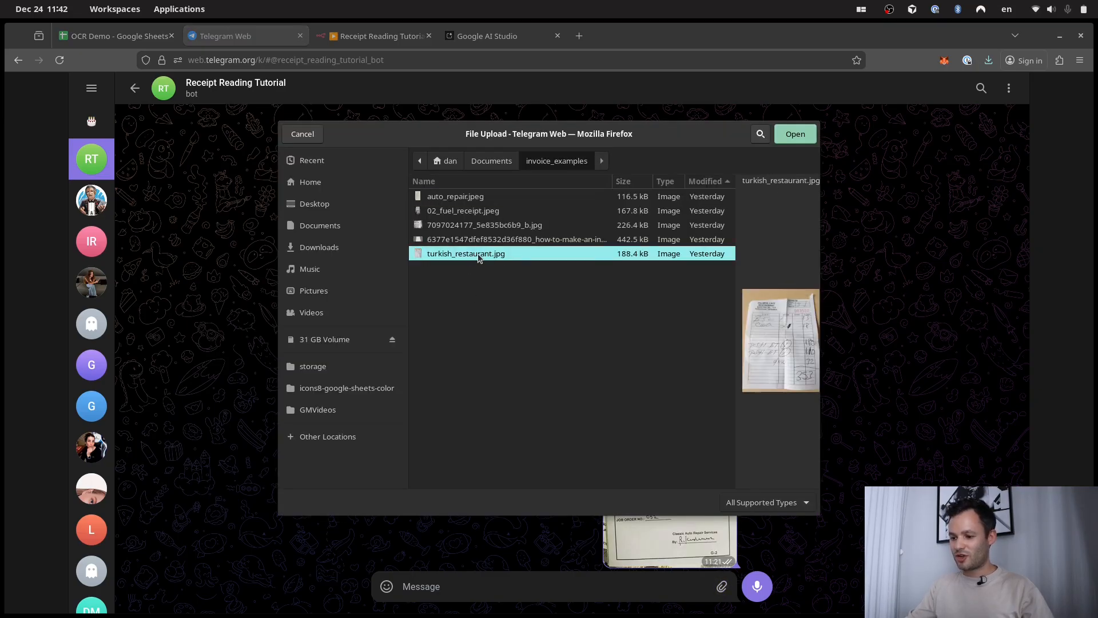
pyautogui.doubleClick(478, 255)
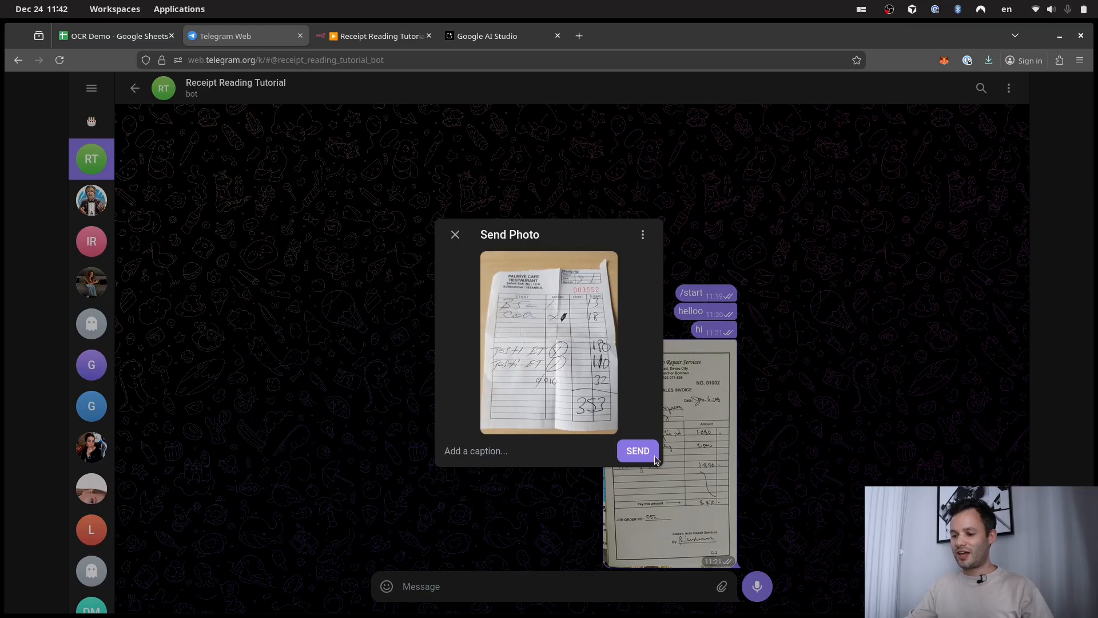
pyautogui.click(648, 453)
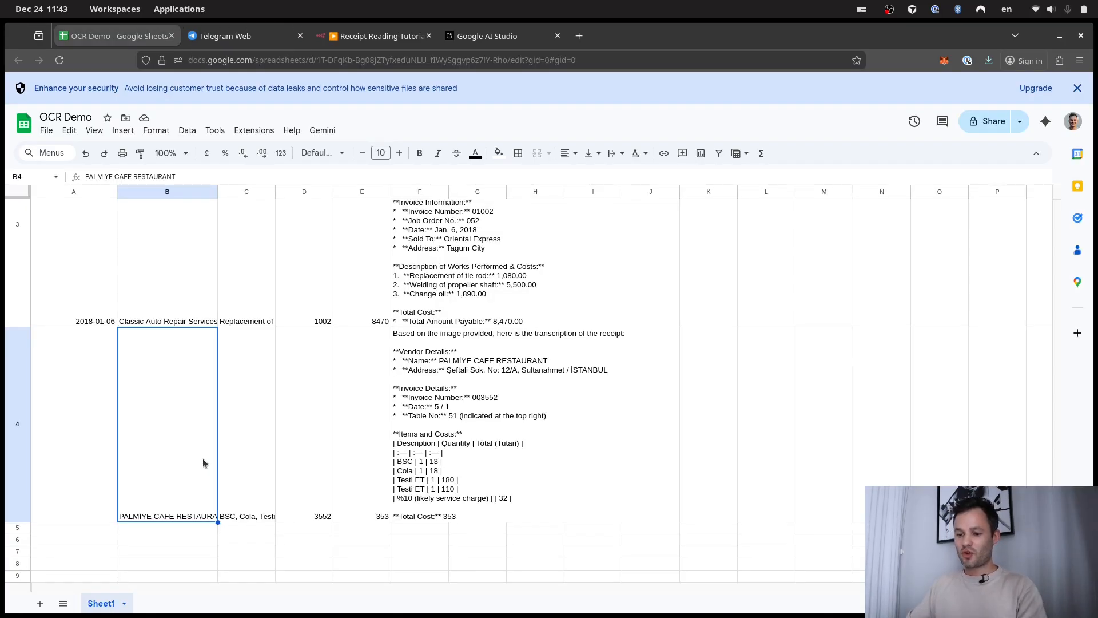
# Step: Examine the restaurant receipt's description, invoice number, cost and full reading in row 4 of the OCR Demo sheet
pyautogui.click(252, 436)
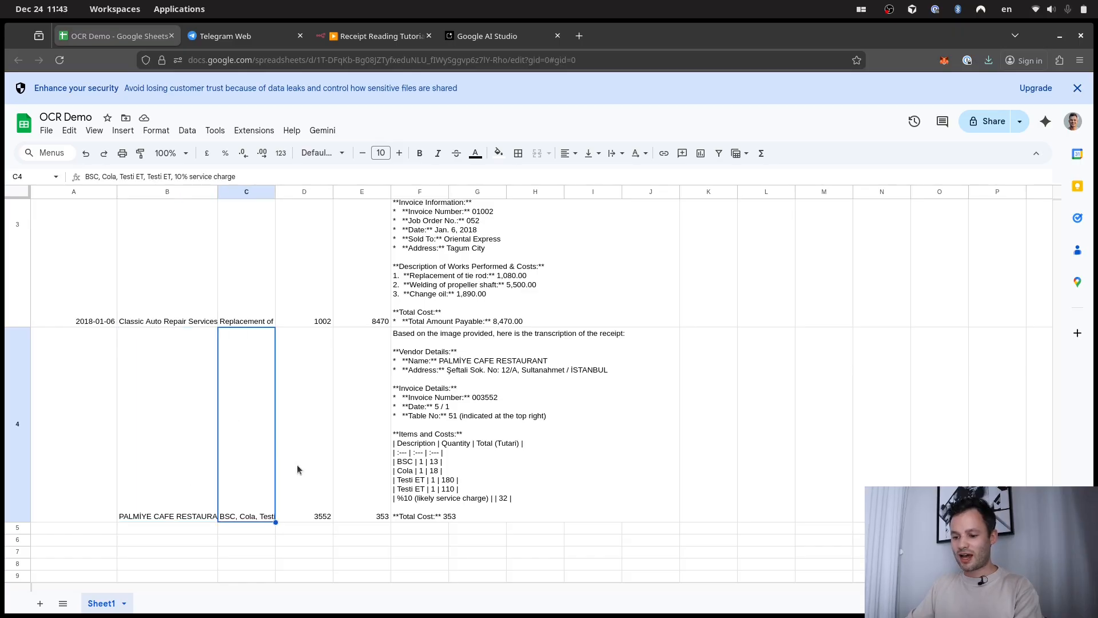
pyautogui.click(304, 471)
pyautogui.click(352, 424)
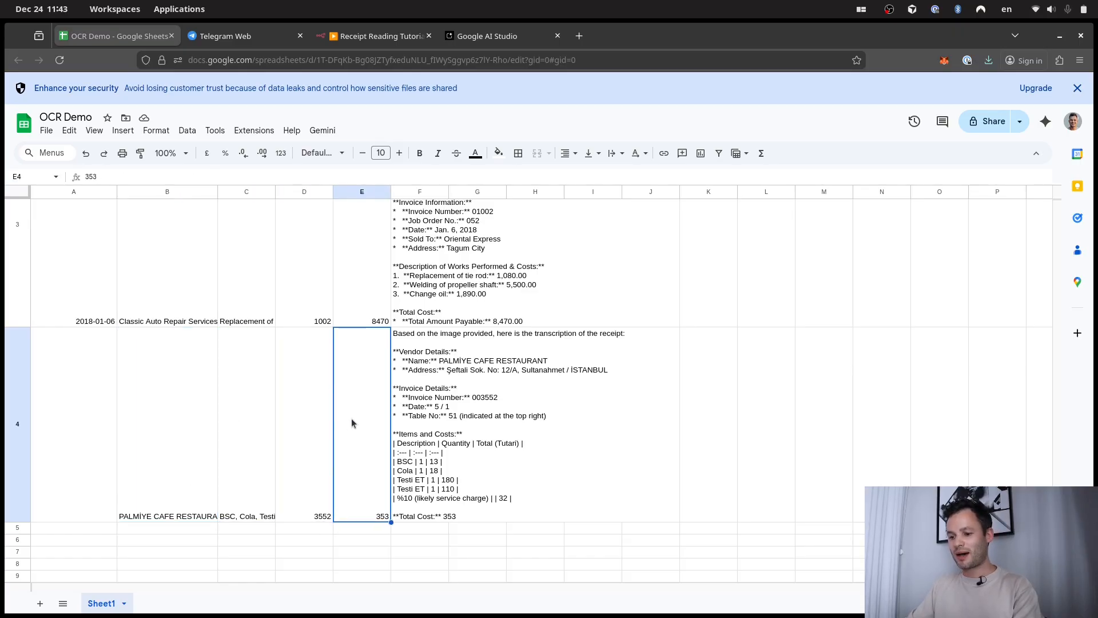
pyautogui.click(513, 461)
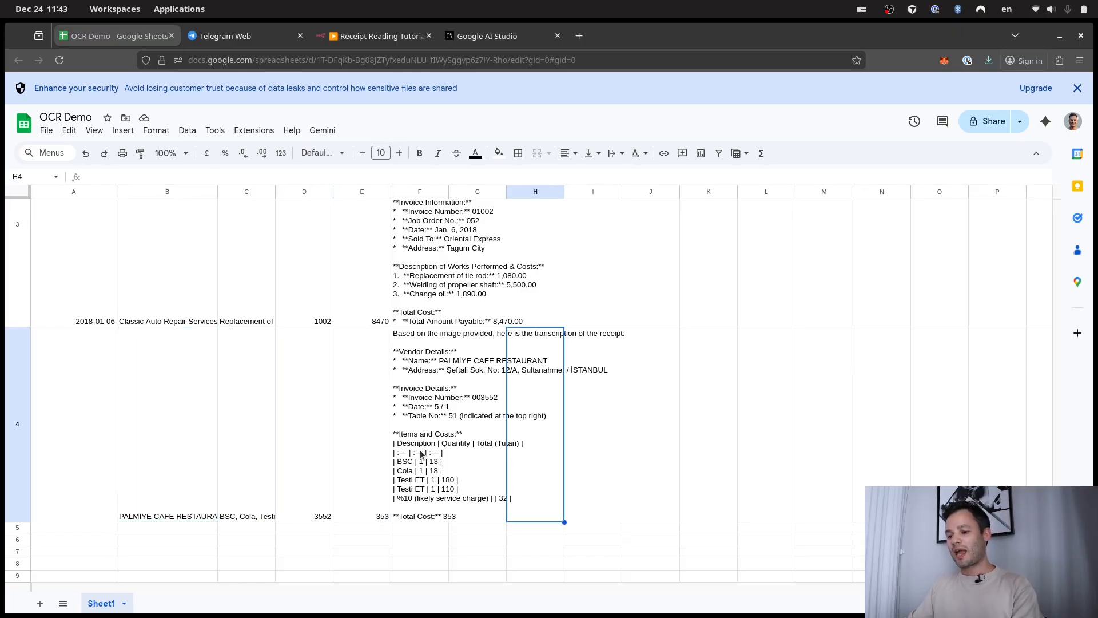
pyautogui.click(458, 490)
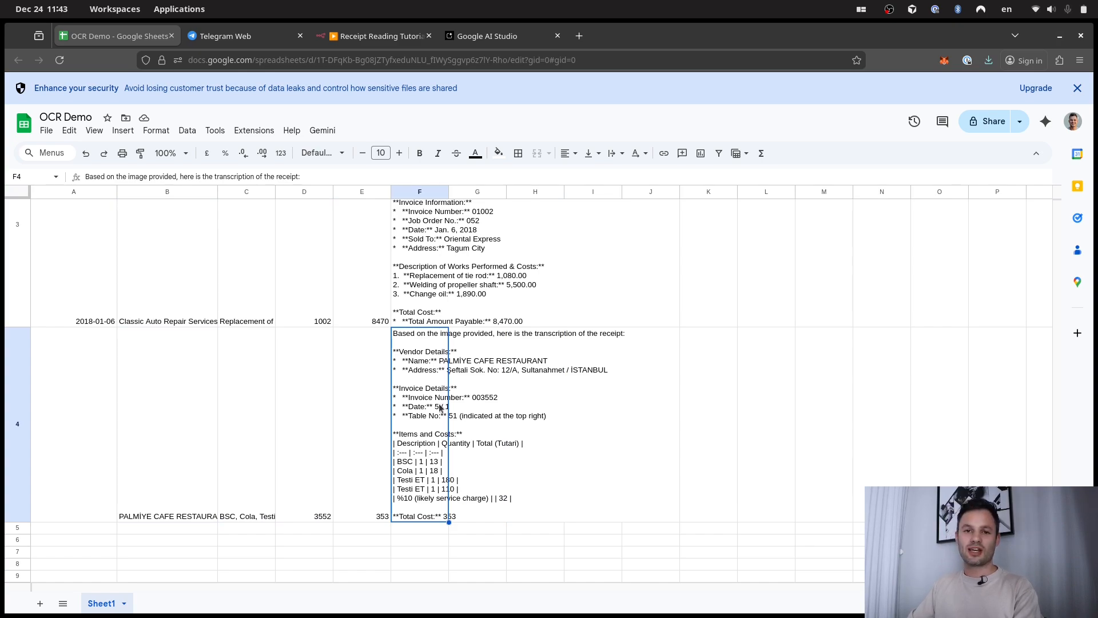